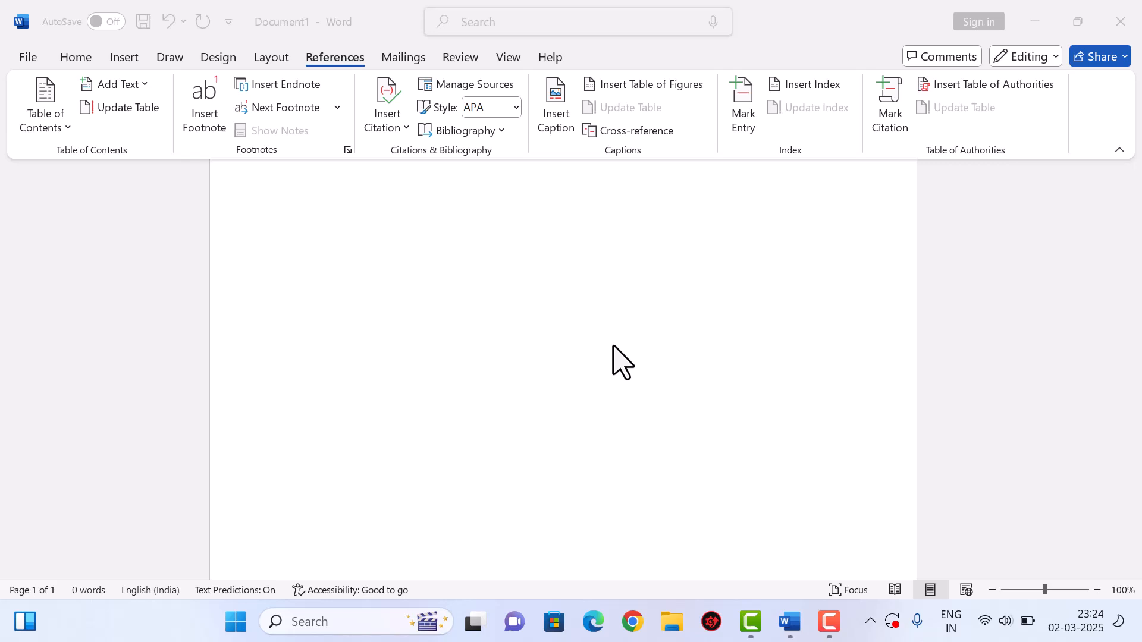
- Generate sample text with =RAND(30), filling three pages with 1434 words
{"action": "scroll", "coordinate": [541, 362], "scroll_direction": "up", "scroll_amount": 1}
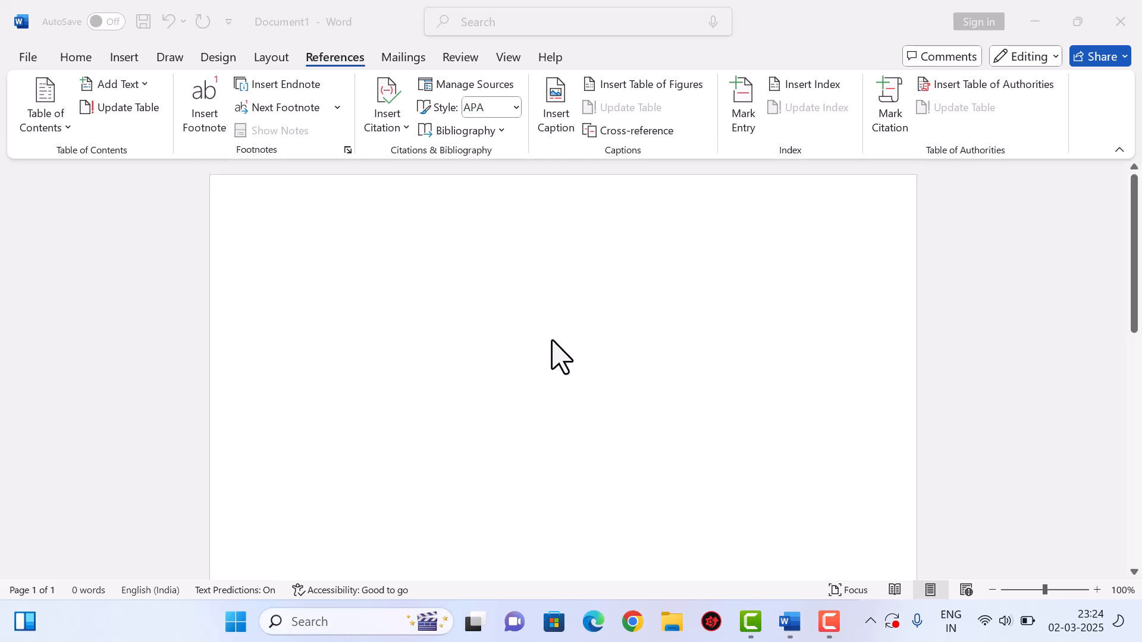
{"action": "left_click", "coordinate": [313, 262]}
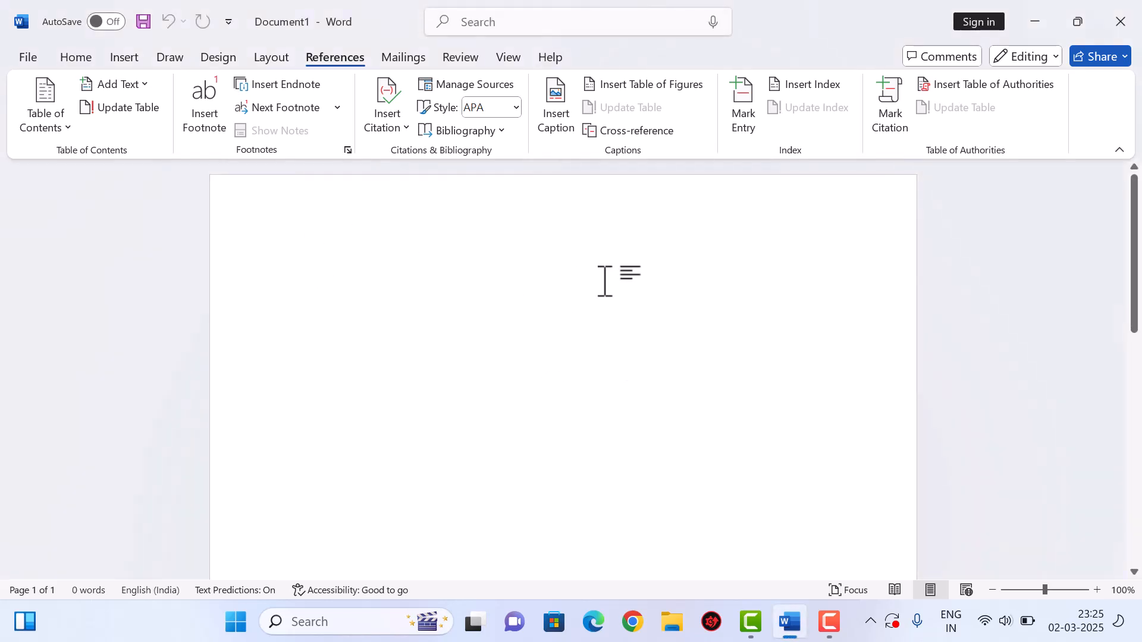
{"action": "type", "text": "=r"}
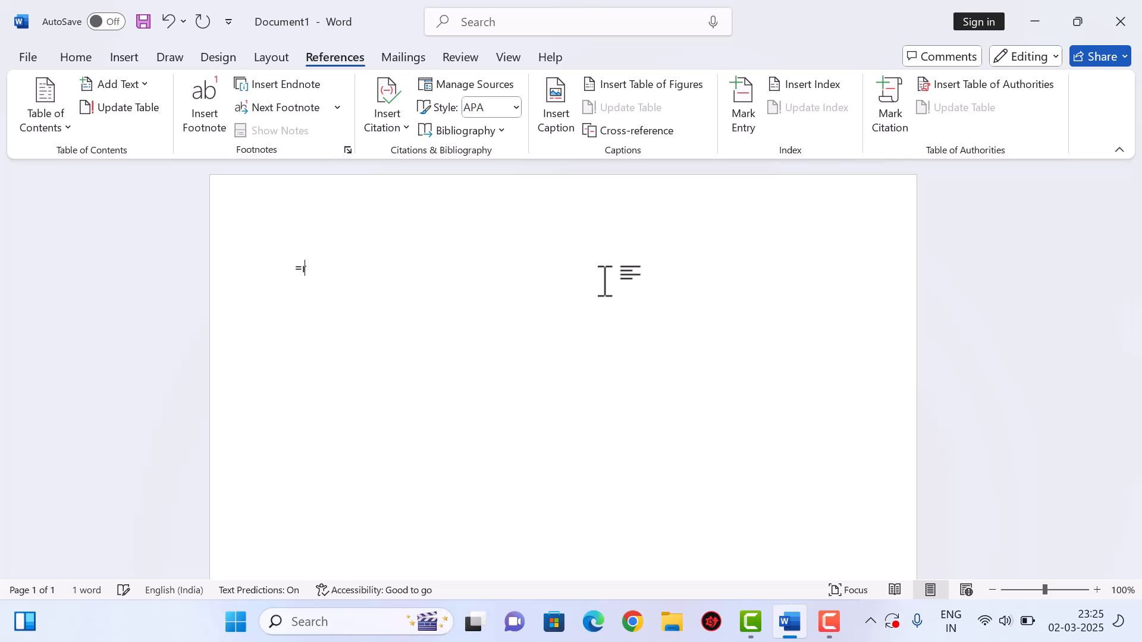
{"action": "type", "text": "Ns("}
{"action": "key", "text": "BackSpace"}
{"action": "key", "text": "BackSpace"}
{"action": "key", "text": "BackSpace"}
{"action": "key", "text": "BackSpace"}
{"action": "type", "text": "RAND(30)"}
{"action": "key", "text": "Return"}
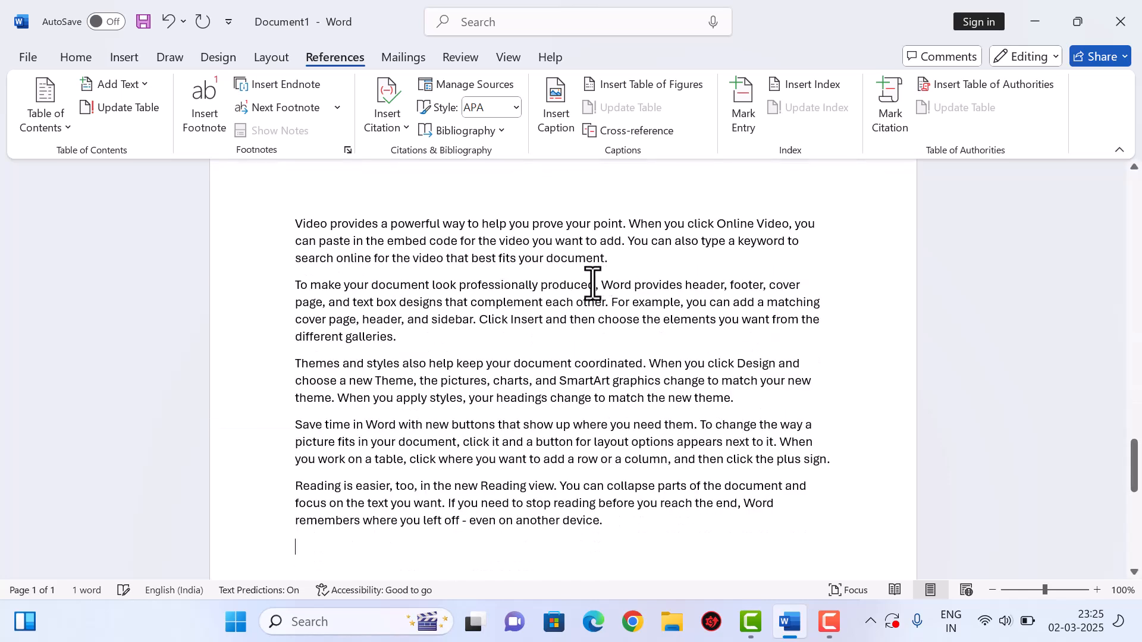
{"action": "left_click_drag", "start_coordinate": [1135, 476], "coordinate": [1130, 184]}
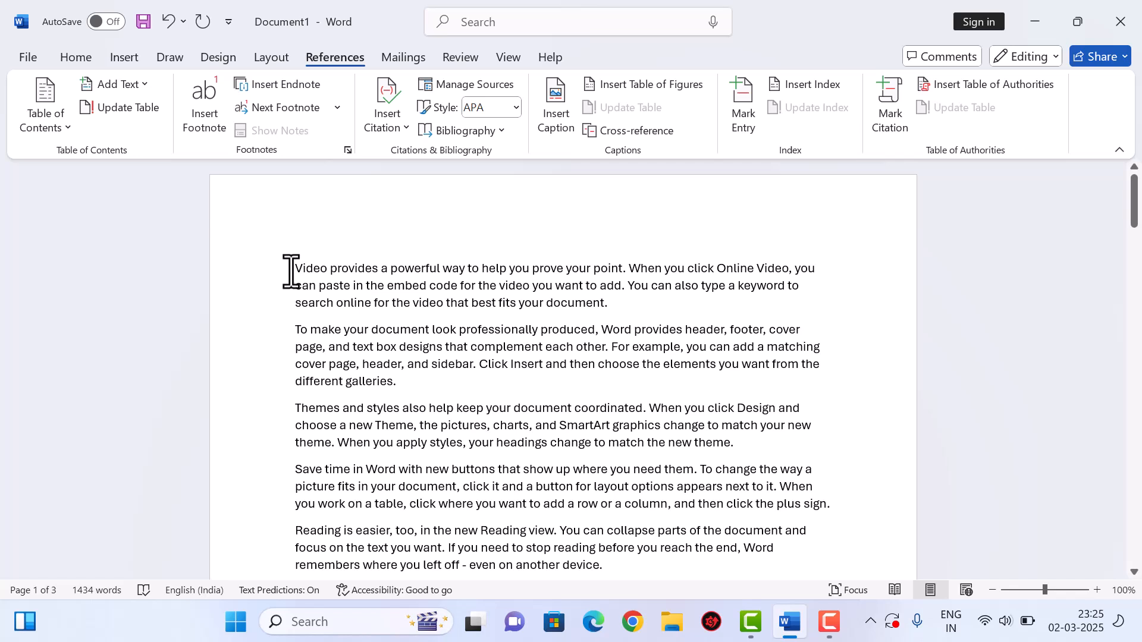
- Add COMPUTER on its own line atop page 1 and MOUSE above the Themes paragraph
{"action": "key", "text": "Return"}
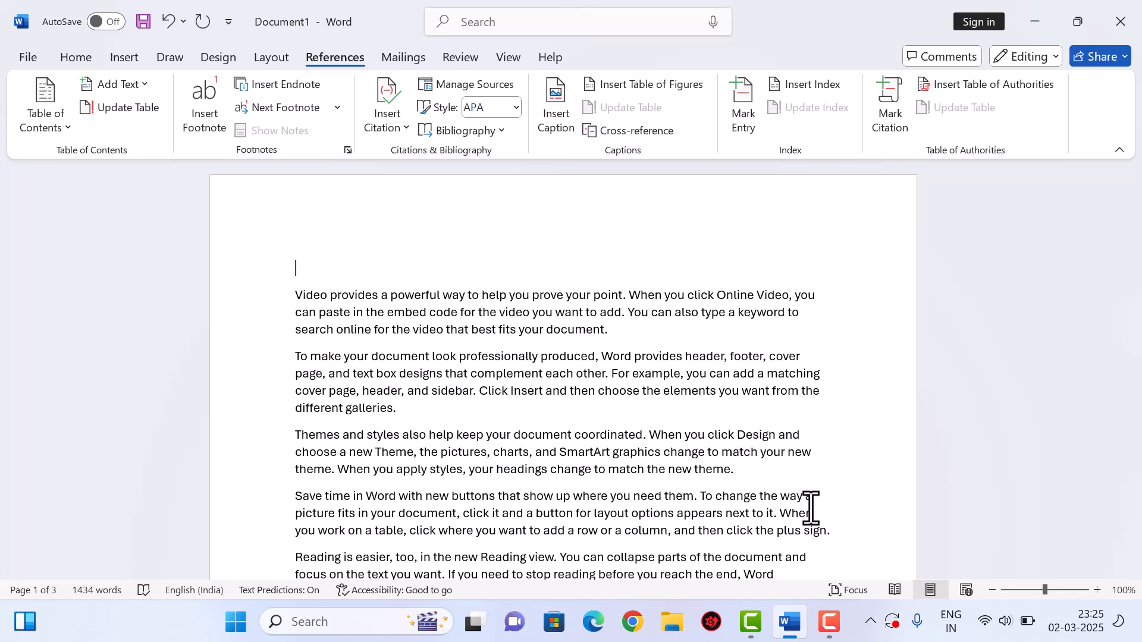
{"action": "type", "text": "COMPUTER"}
{"action": "scroll", "coordinate": [358, 389], "scroll_direction": "down", "scroll_amount": 20}
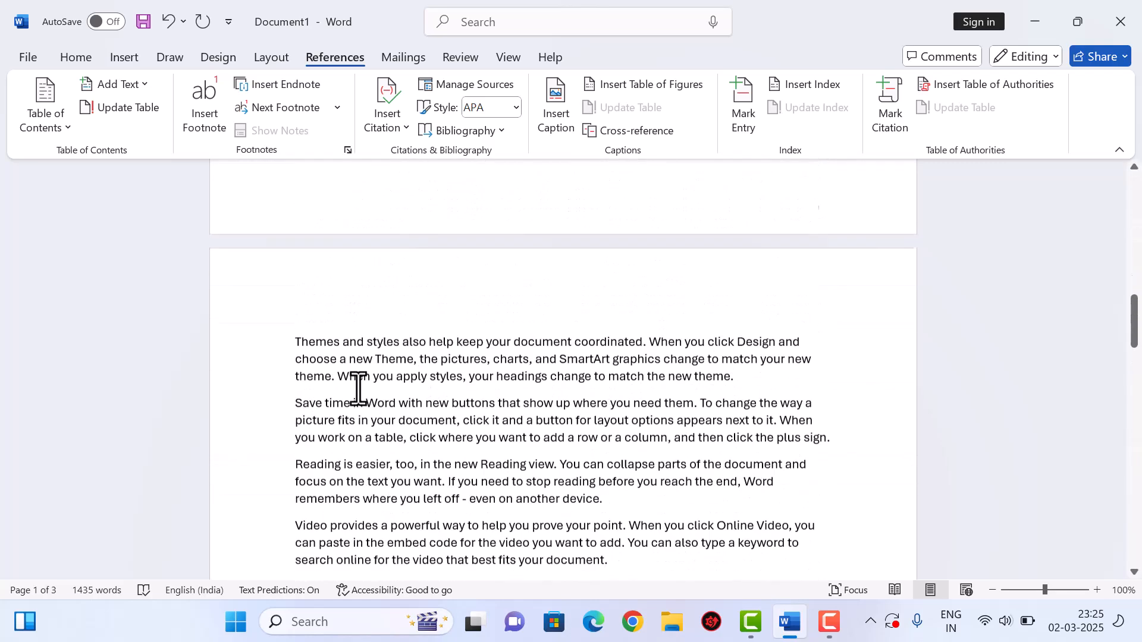
{"action": "scroll", "coordinate": [358, 390], "scroll_direction": "down", "scroll_amount": 4}
{"action": "left_click", "coordinate": [290, 427]}
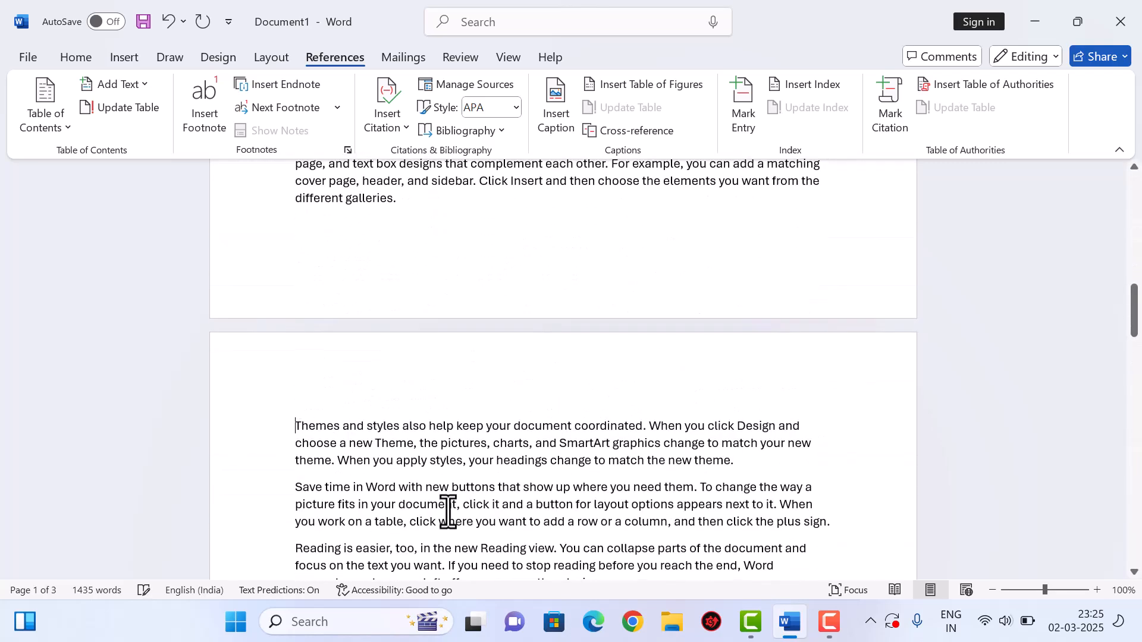
{"action": "type", "text": "'"}
{"action": "key", "text": "BackSpace"}
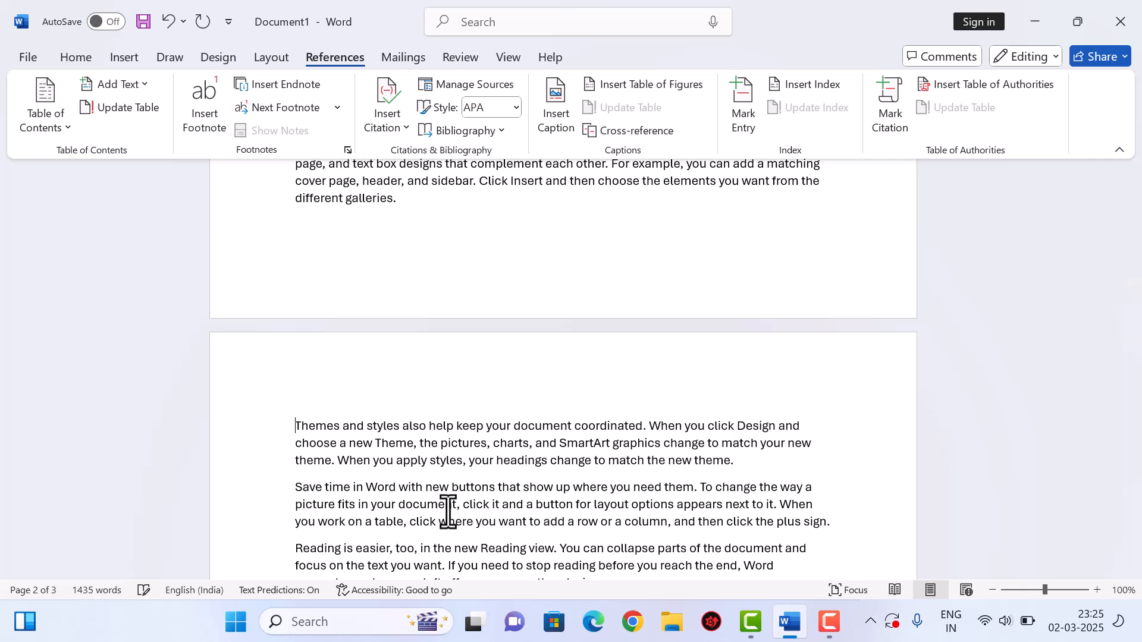
{"action": "type", "text": "MOUSE"}
{"action": "key", "text": "ctrl+z"}
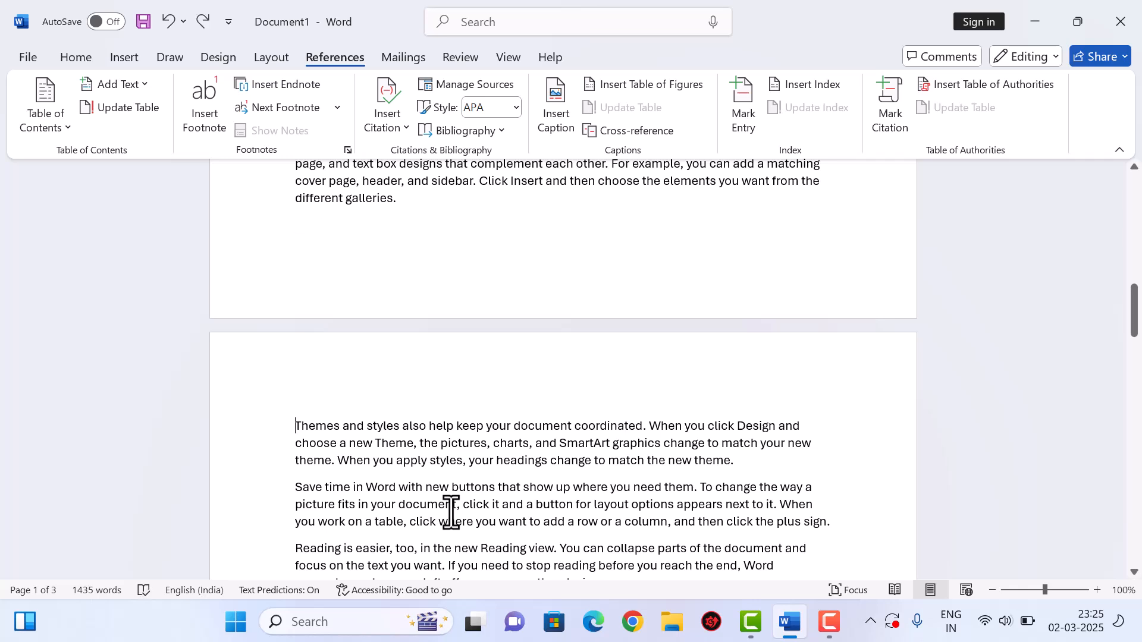
{"action": "key", "text": "Return"}
{"action": "type", "text": "MOUSE"}
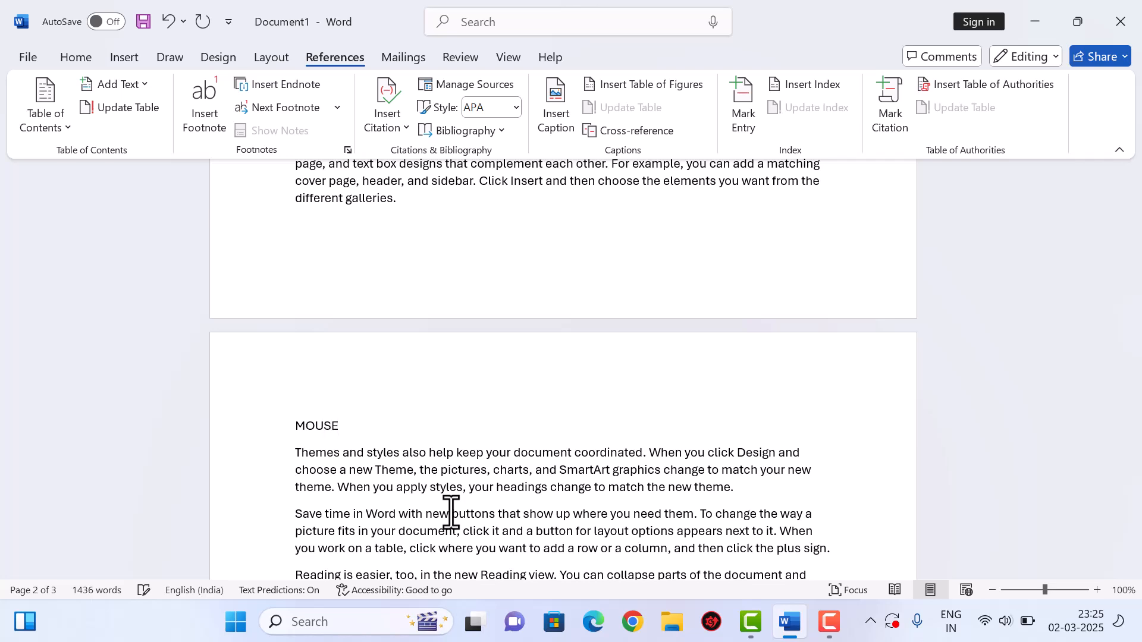
- Add PRINTER on its own line above the Reading paragraph on page 3
{"action": "scroll", "coordinate": [576, 426], "scroll_direction": "down", "scroll_amount": 12}
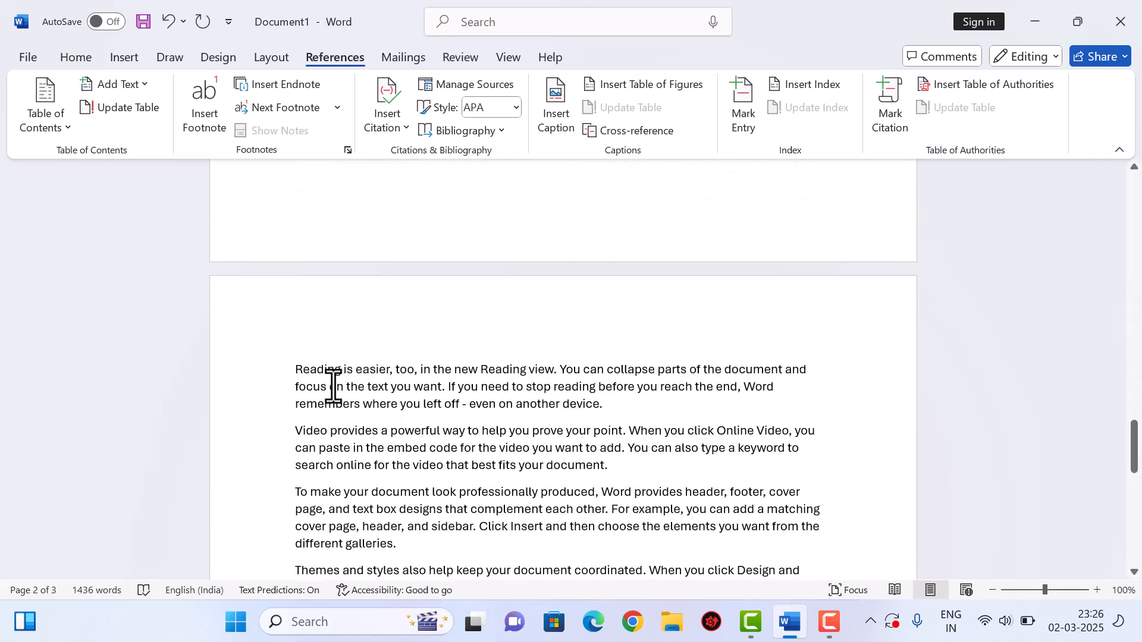
{"action": "left_click", "coordinate": [290, 374]}
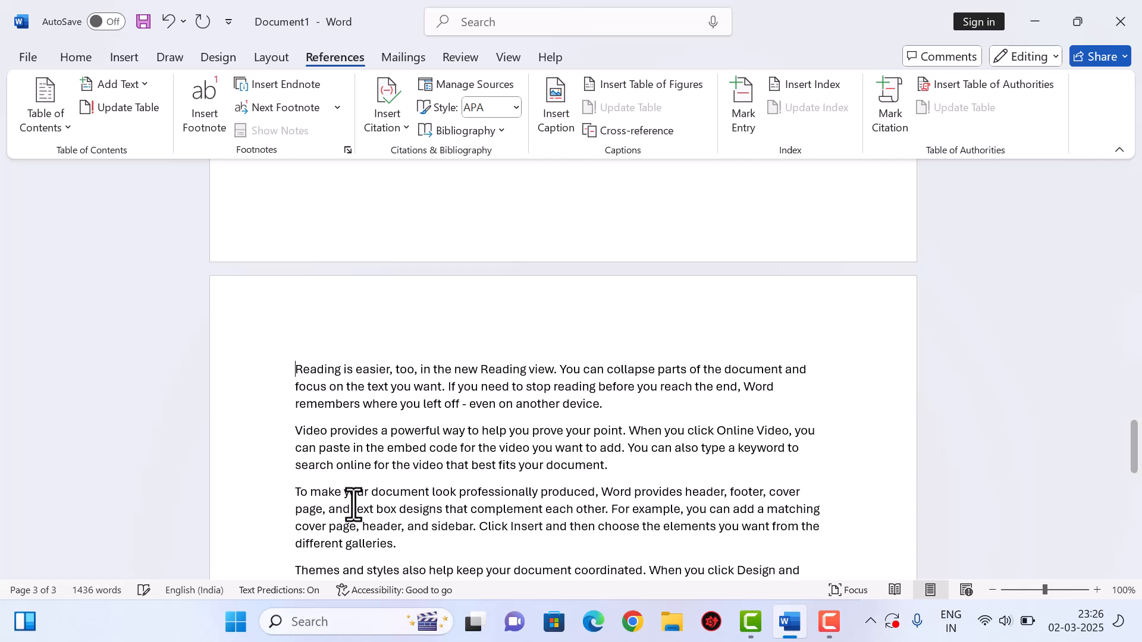
{"action": "key", "text": "Return"}
{"action": "type", "text": "PRINTER"}
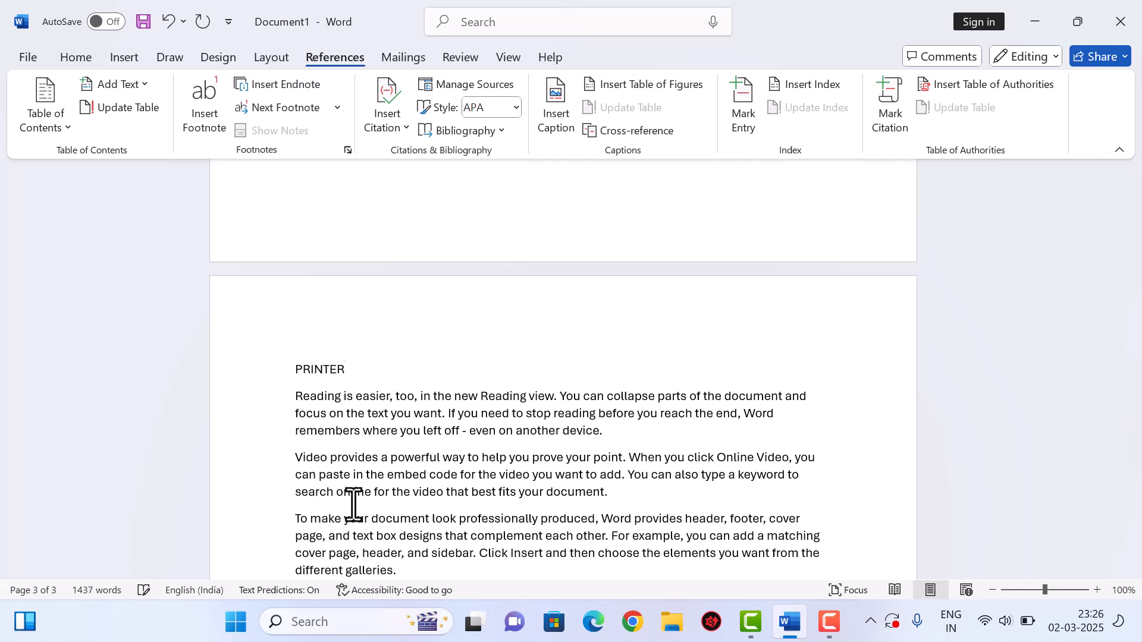
{"action": "scroll", "coordinate": [502, 360], "scroll_direction": "up", "scroll_amount": 10}
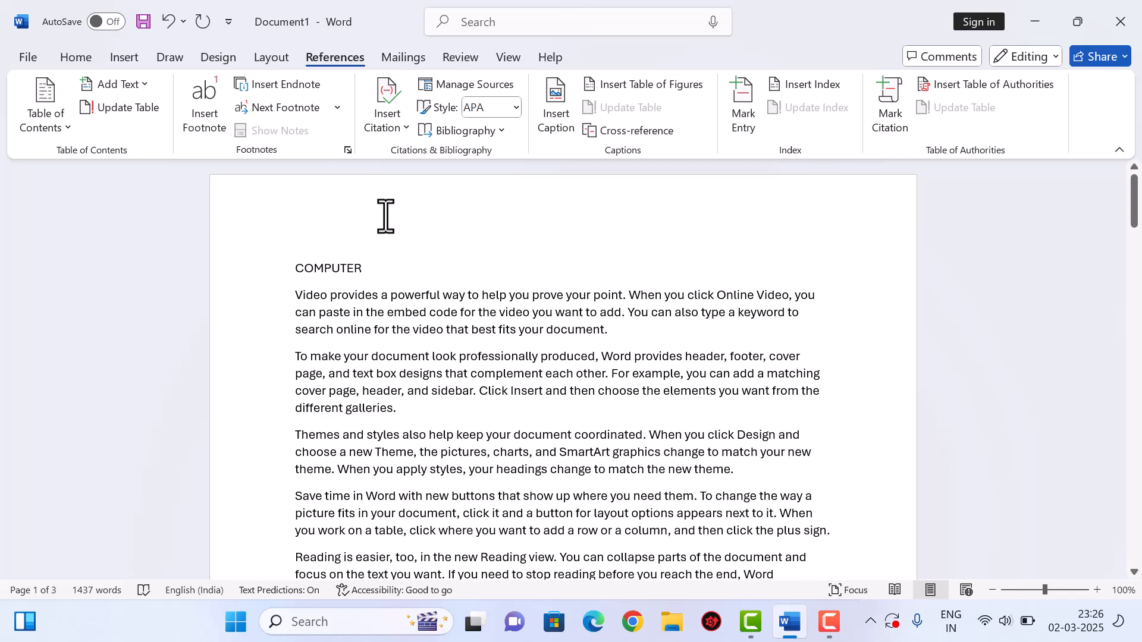
- Make COMPUTER and MOUSE Level 1 contents headings via Add Text
{"action": "left_click_drag", "start_coordinate": [384, 270], "coordinate": [295, 267]}
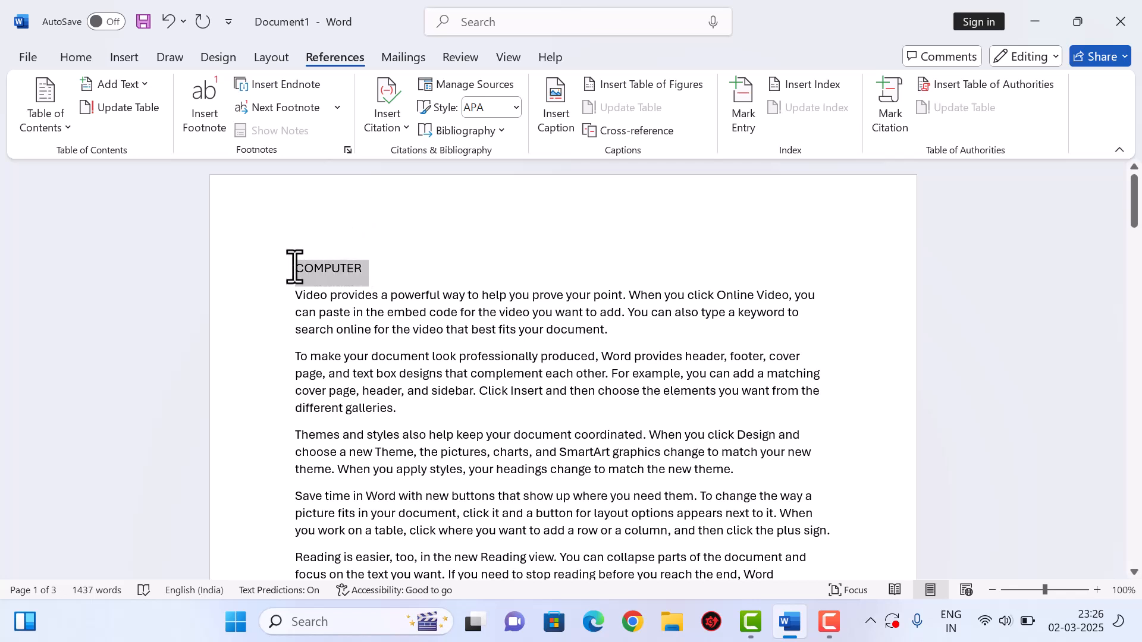
{"action": "left_click", "coordinate": [138, 89]}
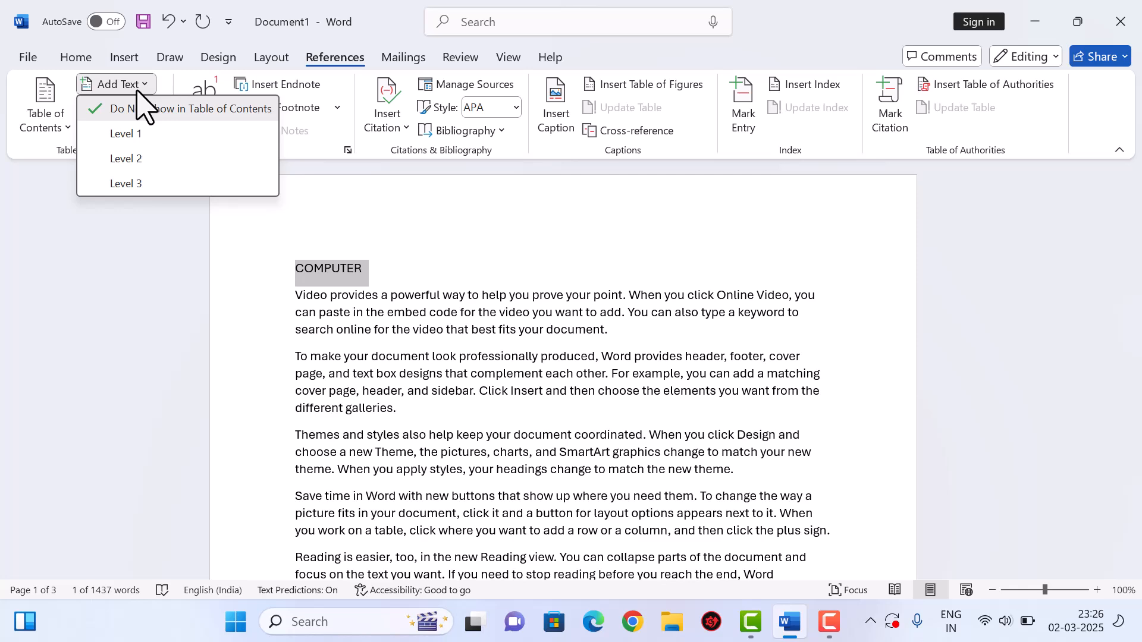
{"action": "left_click", "coordinate": [143, 136]}
{"action": "scroll", "coordinate": [375, 336], "scroll_direction": "down", "scroll_amount": 3}
{"action": "scroll", "coordinate": [374, 334], "scroll_direction": "down", "scroll_amount": 10}
{"action": "left_click_drag", "start_coordinate": [344, 285], "coordinate": [260, 268]}
{"action": "left_click", "coordinate": [114, 86]}
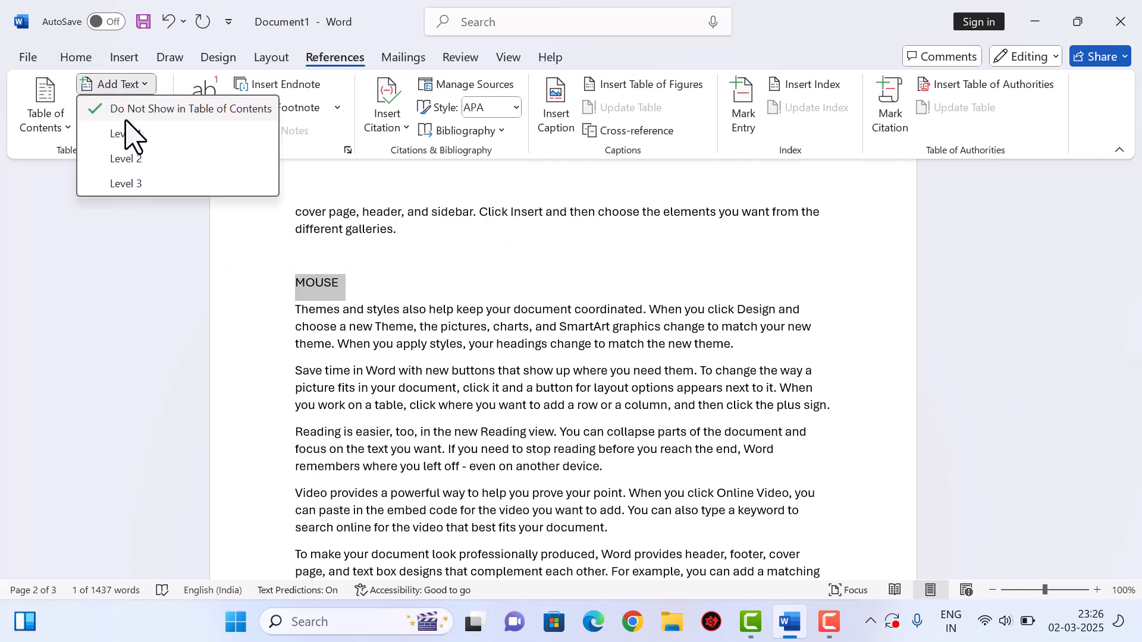
{"action": "left_click", "coordinate": [116, 136]}
- Make PRINTER a Level 1 heading and insert an empty line above COMPUTER
{"action": "scroll", "coordinate": [416, 322], "scroll_direction": "down", "scroll_amount": 10}
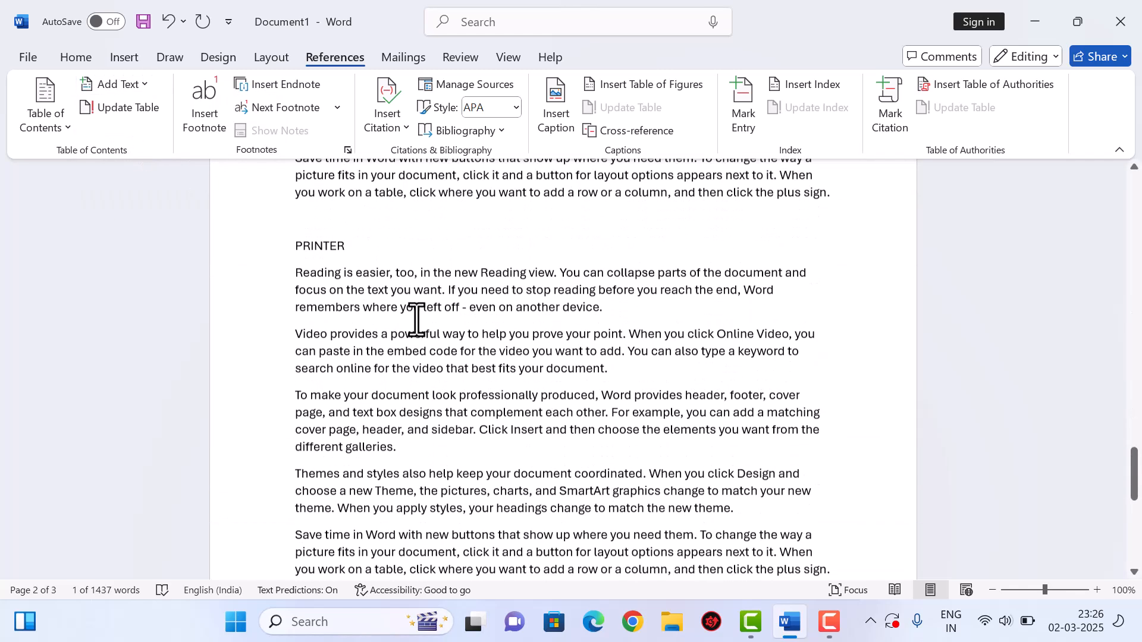
{"action": "left_click_drag", "start_coordinate": [367, 250], "coordinate": [295, 250]}
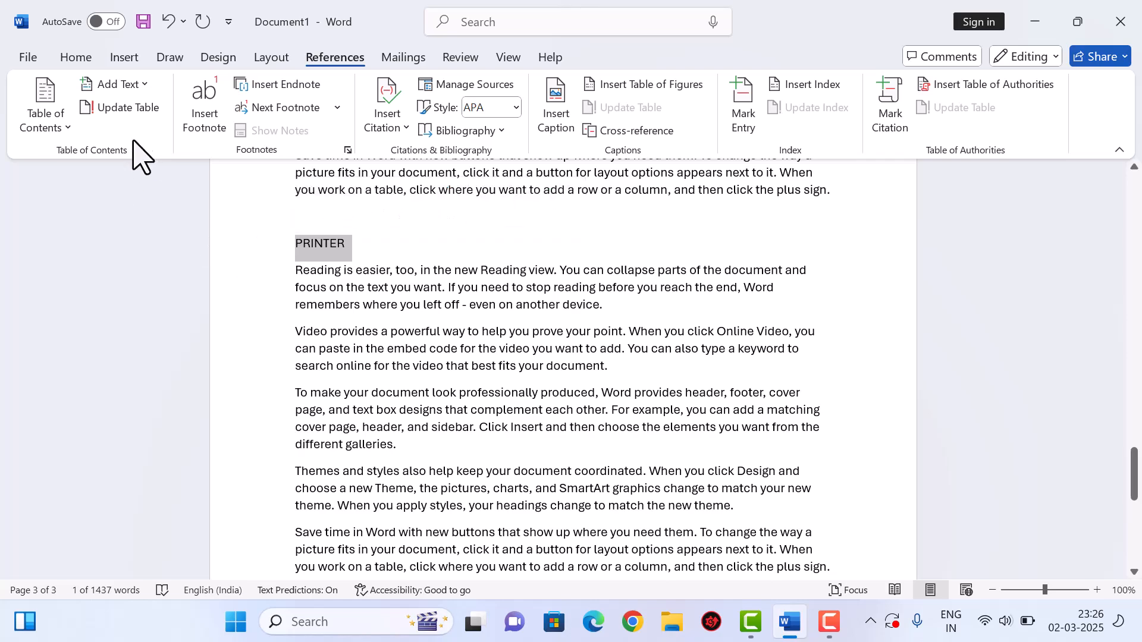
{"action": "left_click", "coordinate": [138, 88]}
{"action": "left_click", "coordinate": [145, 136]}
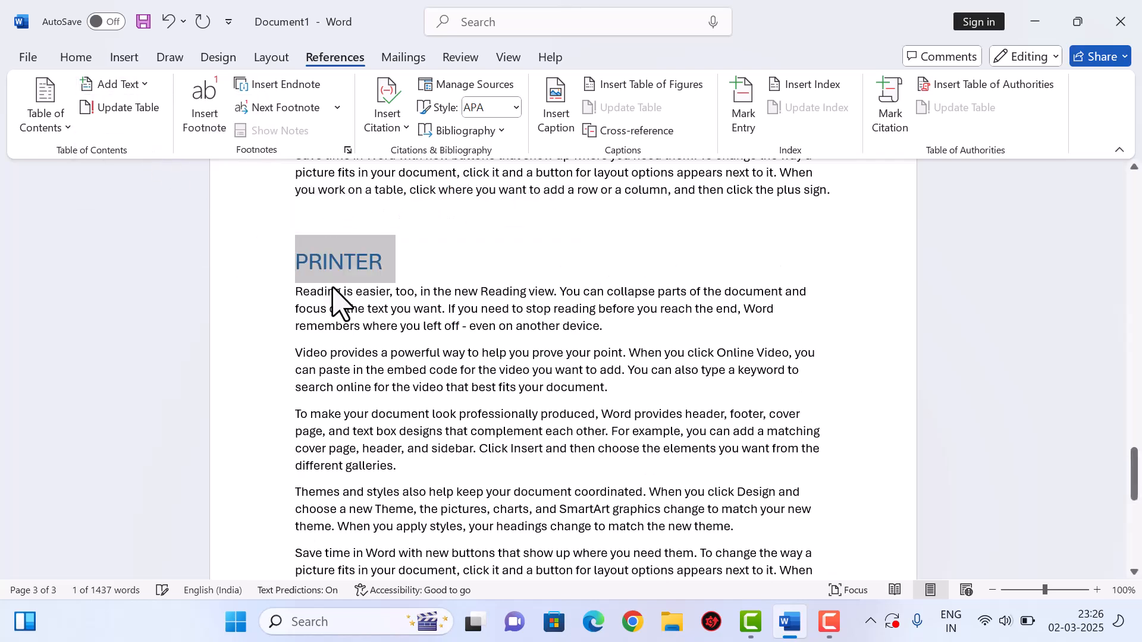
{"action": "scroll", "coordinate": [404, 327], "scroll_direction": "up", "scroll_amount": 15}
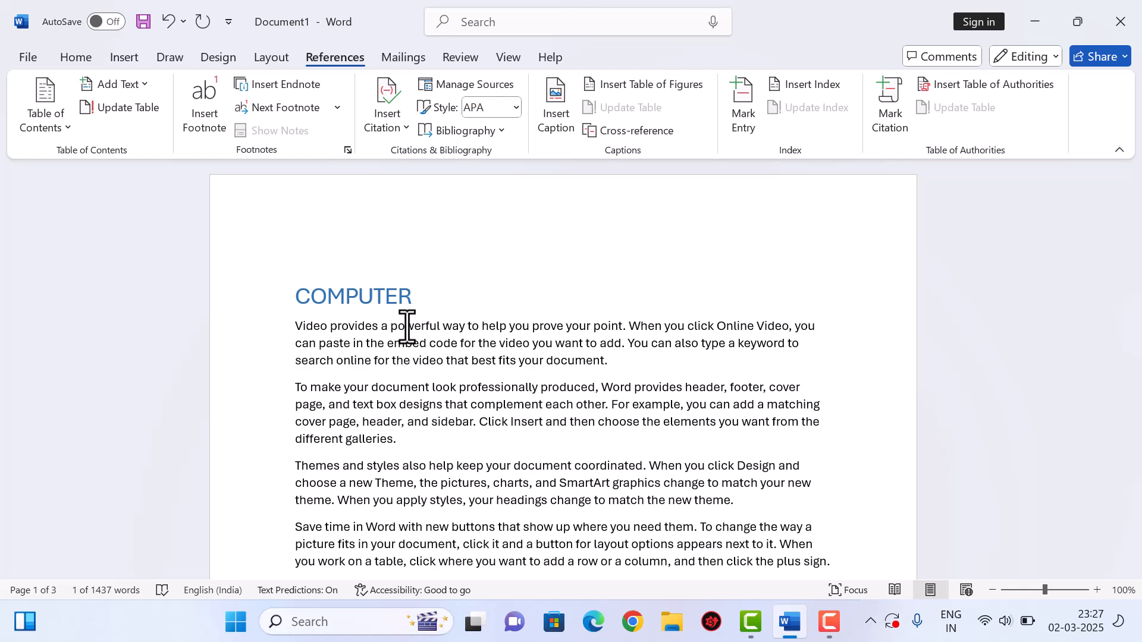
{"action": "left_click", "coordinate": [293, 296]}
{"action": "key", "text": "Return"}
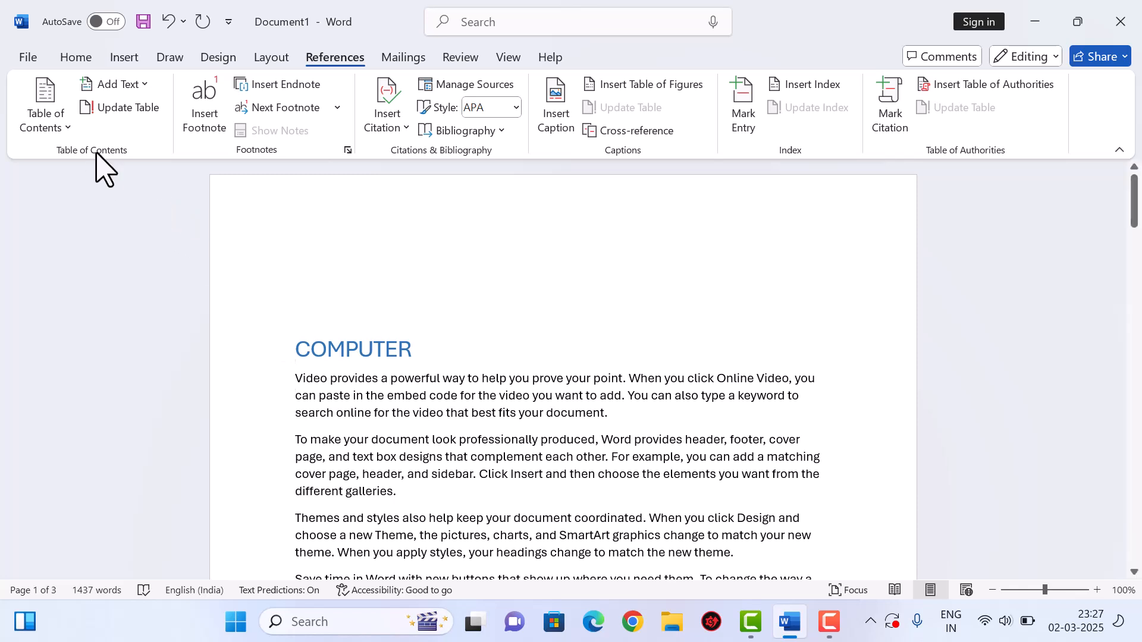
- Insert Automatic Table 1 at the top of page 1 and remove the blank line below it
{"action": "left_click", "coordinate": [67, 129]}
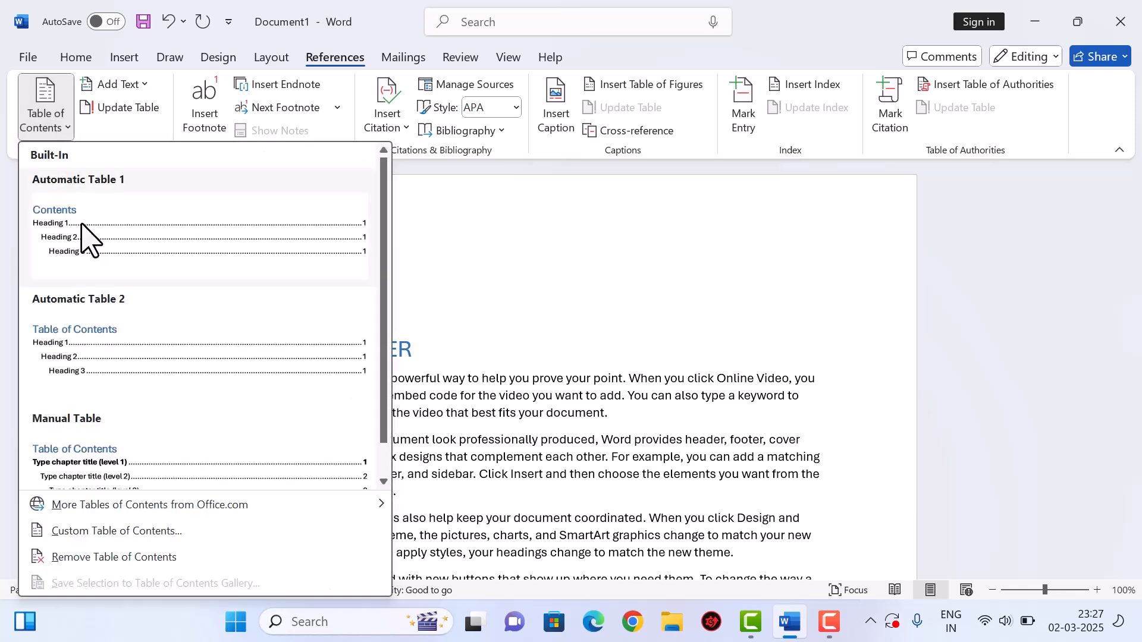
{"action": "left_click", "coordinate": [121, 221]}
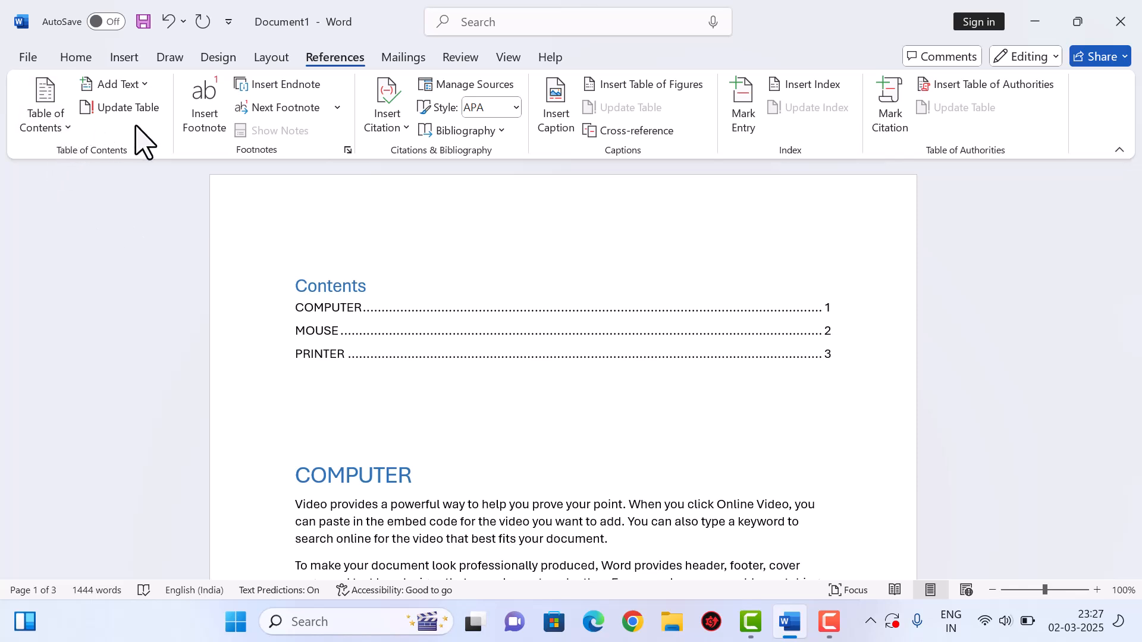
{"action": "key", "text": "BackSpace"}
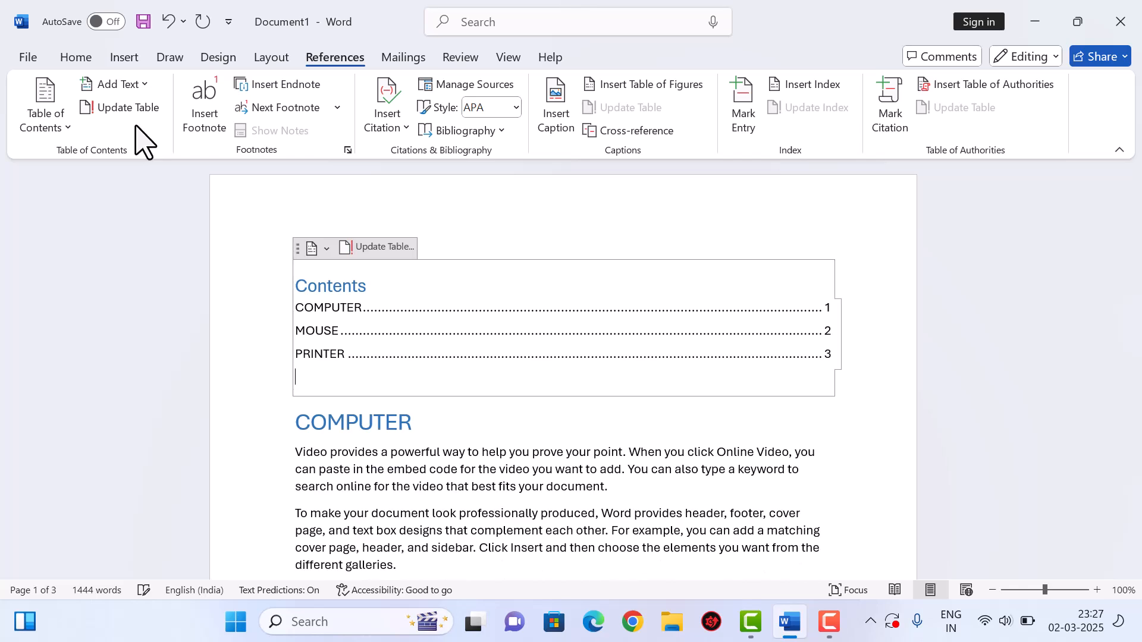
{"action": "left_click", "coordinate": [306, 425]}
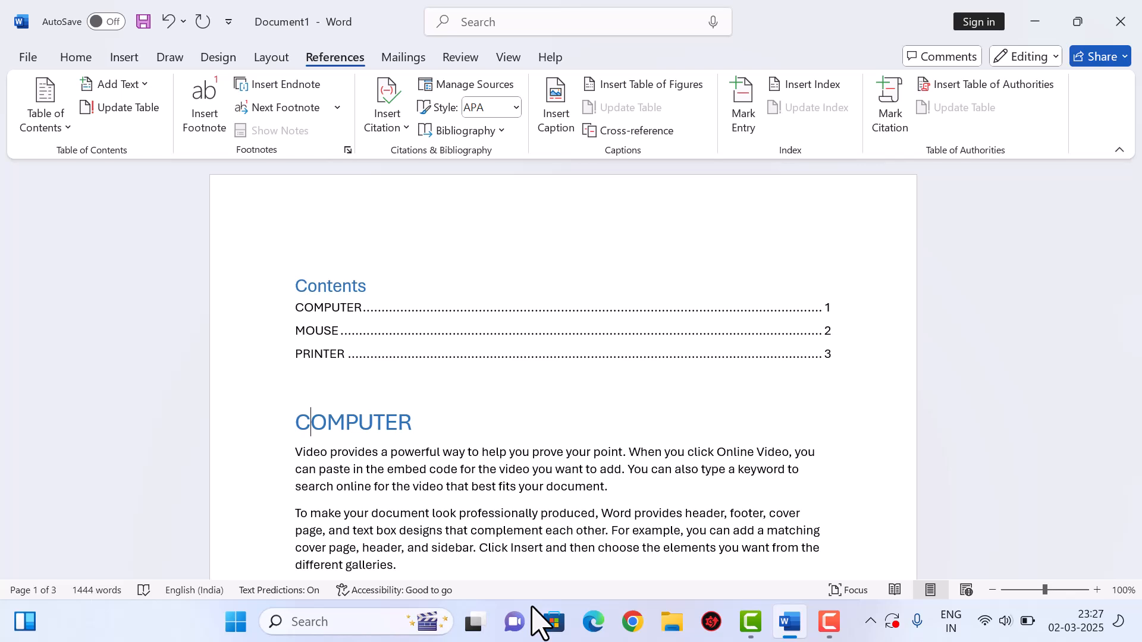
- Add a SCANNER line above the Save time paragraph, correcting the typos
{"action": "scroll", "coordinate": [476, 470], "scroll_direction": "down", "scroll_amount": 4}
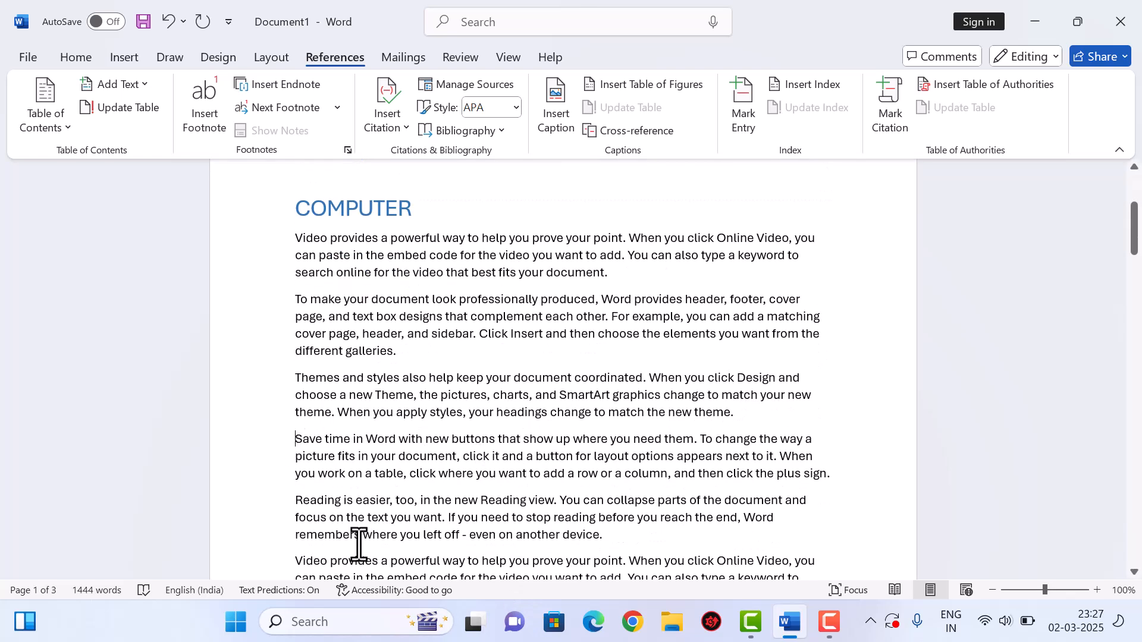
{"action": "key", "text": "Return"}
{"action": "type", "text": "SCANNE"}
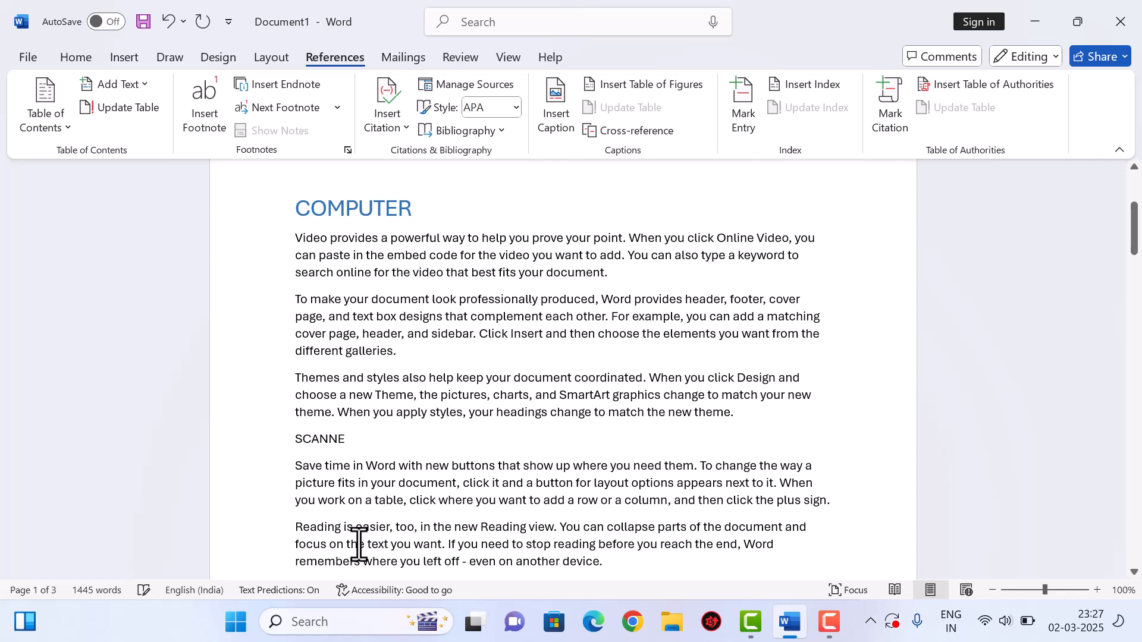
{"action": "key", "text": "BackSpace"}
{"action": "key", "text": "BackSpace"}
{"action": "key", "text": "BackSpace"}
{"action": "key", "text": "BackSpace"}
{"action": "key", "text": "BackSpace"}
{"action": "key", "text": "BackSpace"}
{"action": "type", "text": "SCANNER"}
- Make SCANNER a Level 1 contents heading
{"action": "left_click_drag", "start_coordinate": [373, 444], "coordinate": [283, 439]}
{"action": "left_click", "coordinate": [126, 83]}
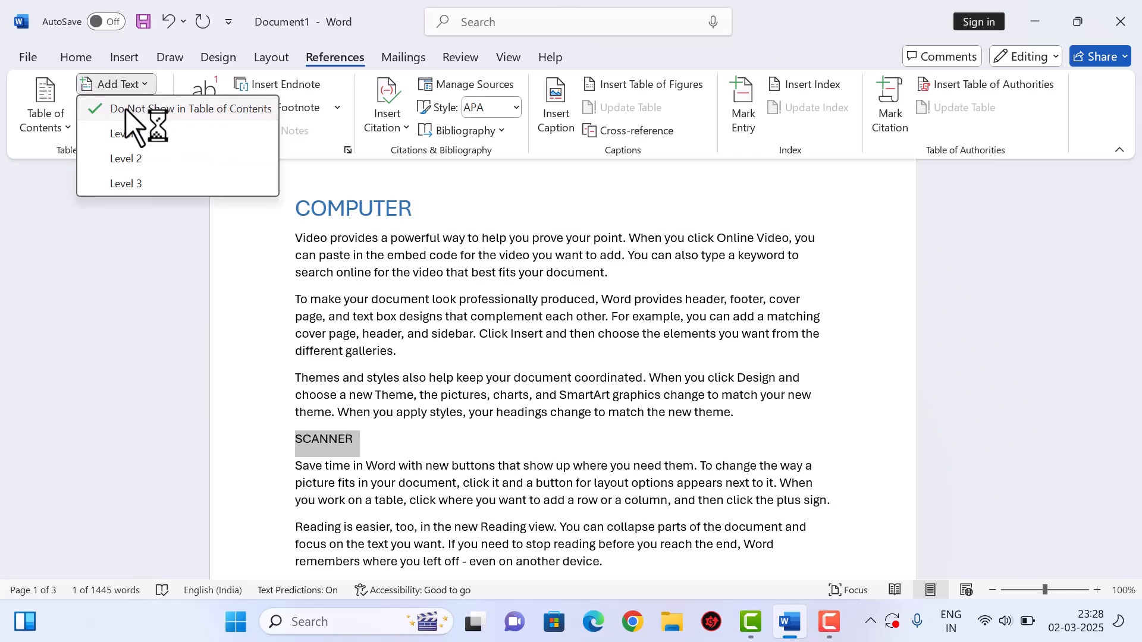
{"action": "left_click", "coordinate": [126, 134]}
{"action": "scroll", "coordinate": [454, 351], "scroll_direction": "up", "scroll_amount": 4}
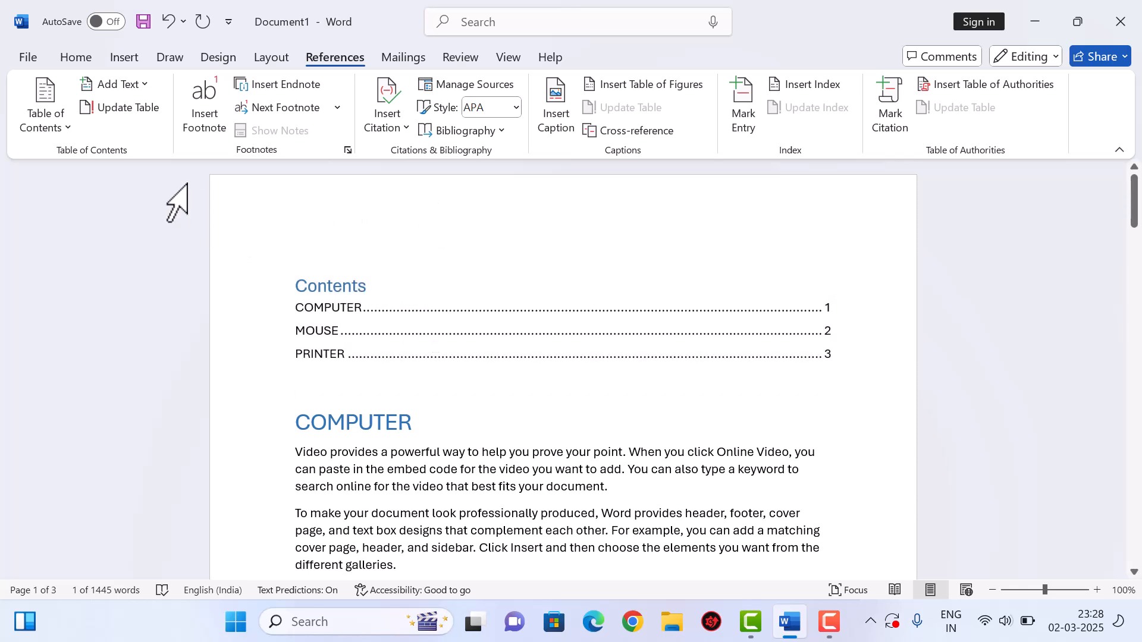
- Update the entire Contents table so SCANNER appears between COMPUTER and MOUSE
{"action": "left_click", "coordinate": [144, 110]}
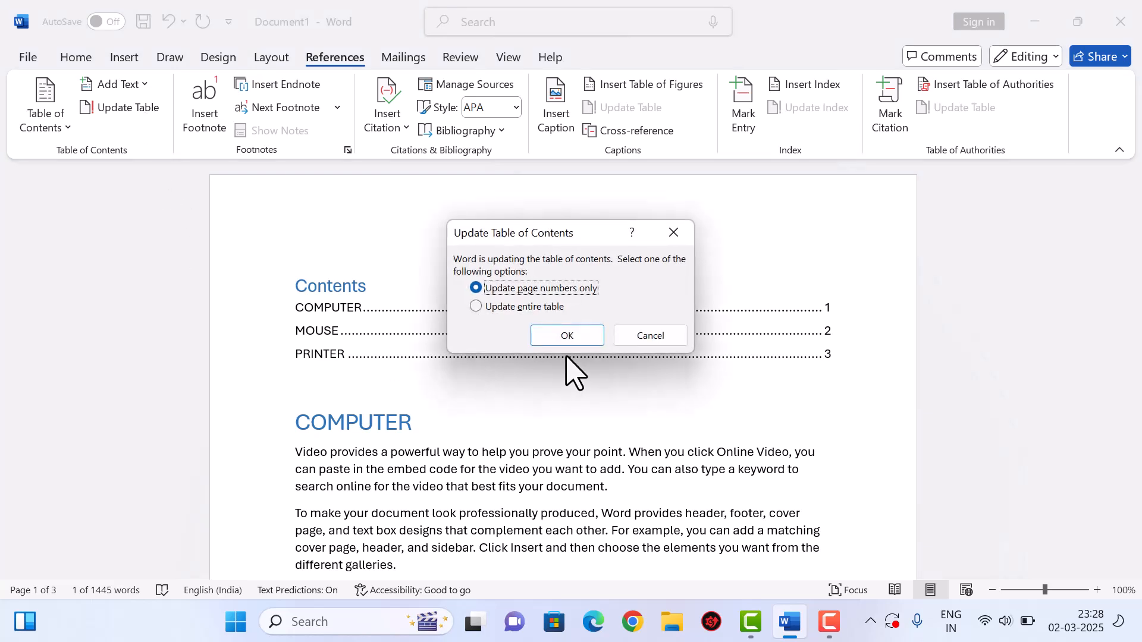
{"action": "left_click", "coordinate": [514, 307]}
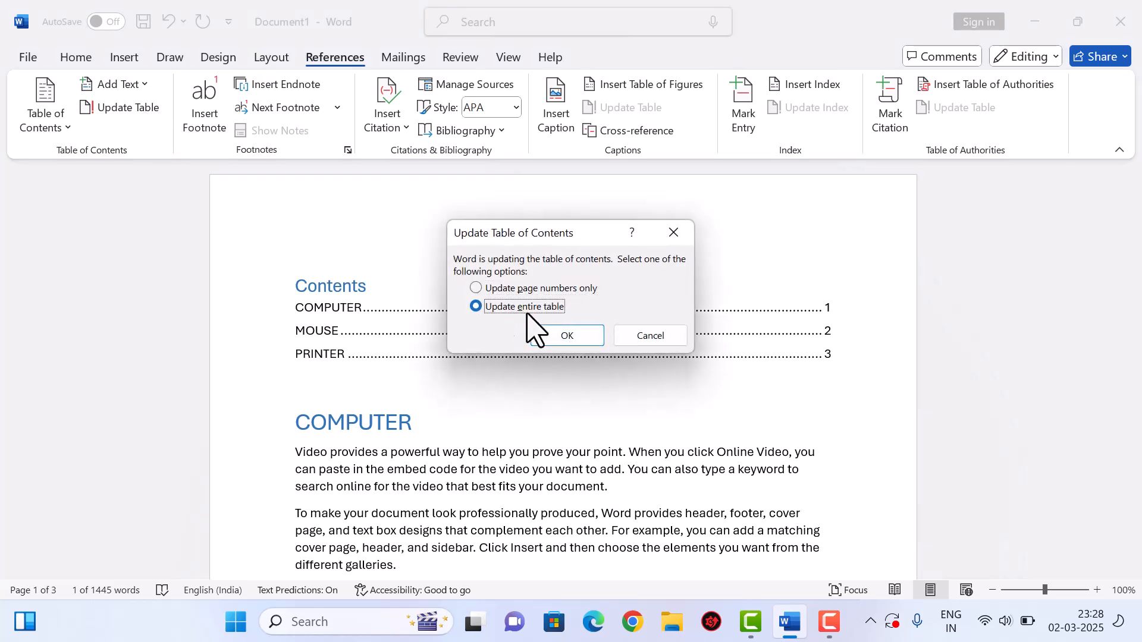
{"action": "left_click", "coordinate": [570, 338]}
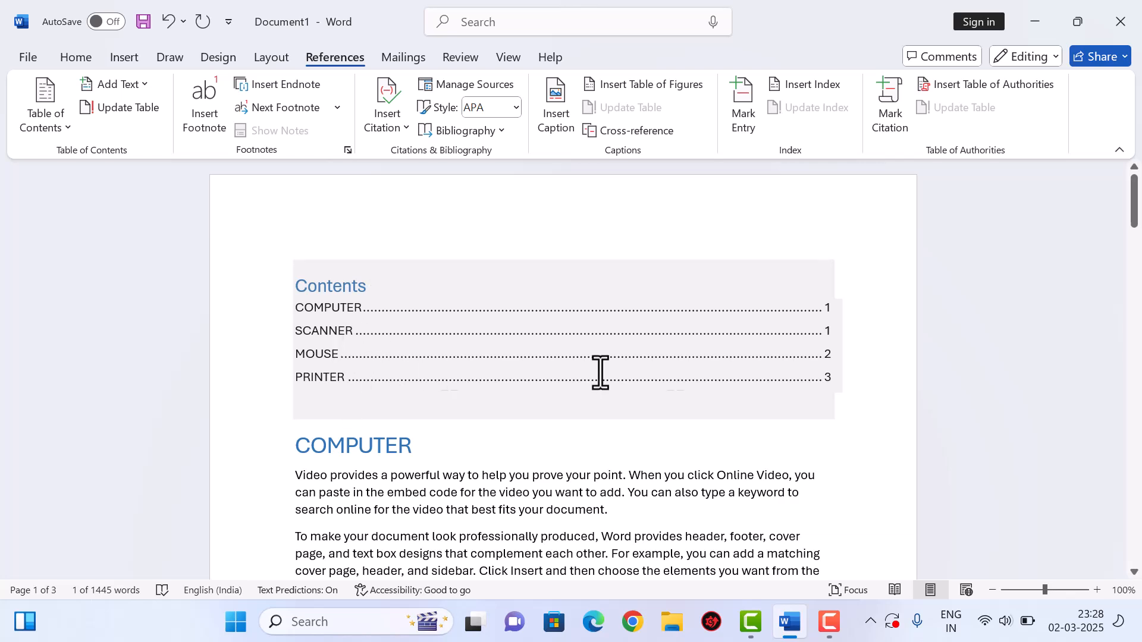
{"action": "scroll", "coordinate": [641, 440], "scroll_direction": "down", "scroll_amount": 8}
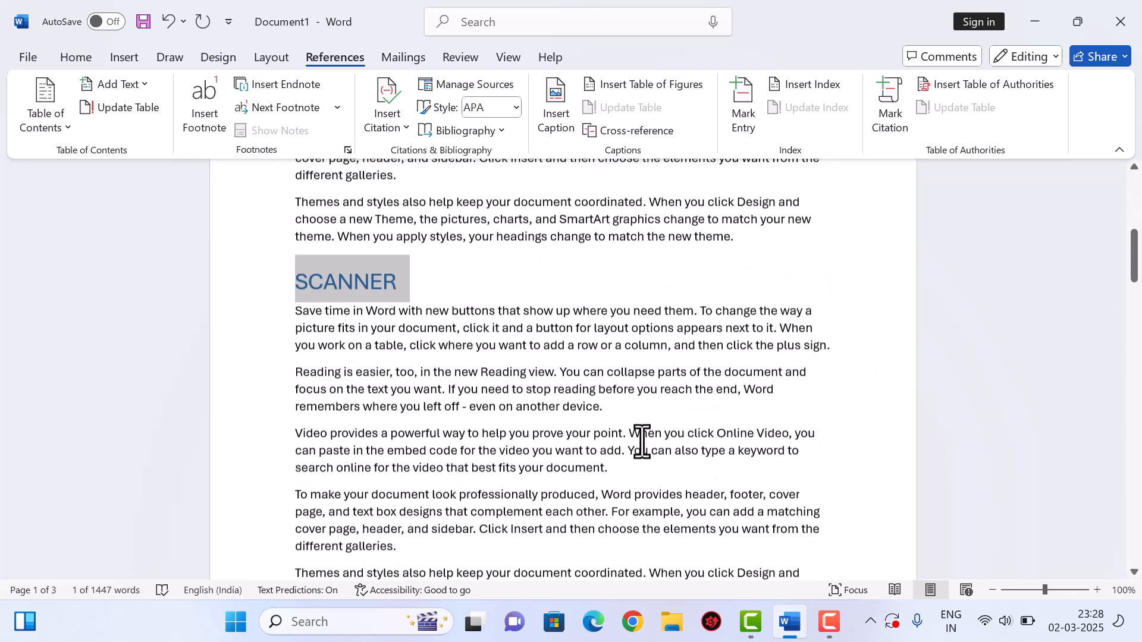
{"action": "left_click", "coordinate": [510, 345]}
{"action": "scroll", "coordinate": [510, 342], "scroll_direction": "up", "scroll_amount": 8}
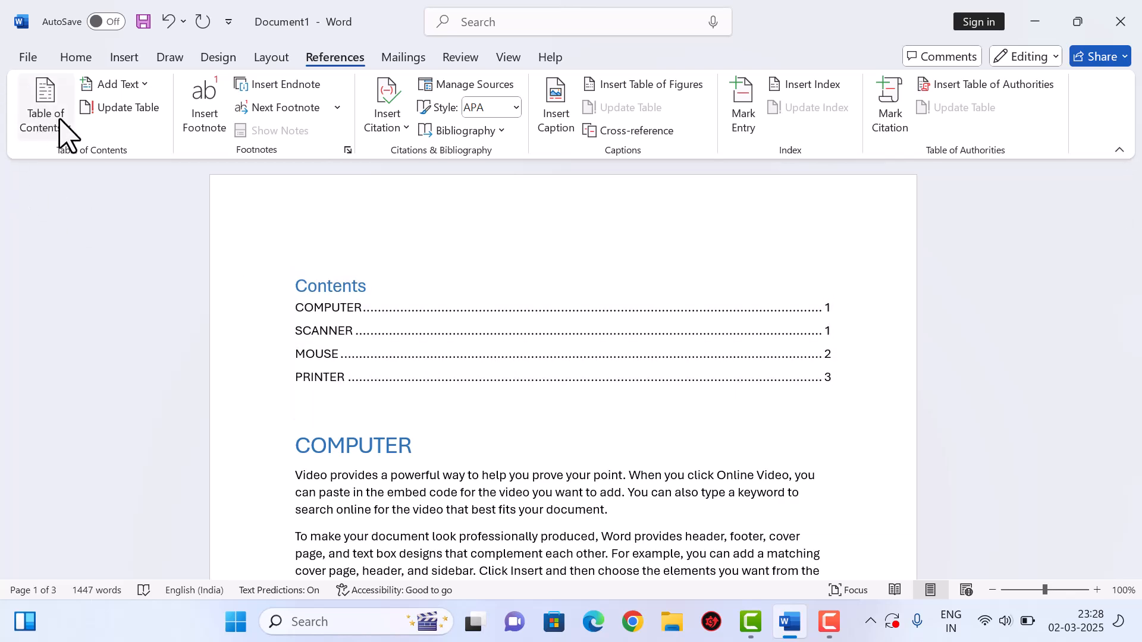
- Remove the table of contents and add a blank line above COMPUTER
{"action": "left_click", "coordinate": [60, 122]}
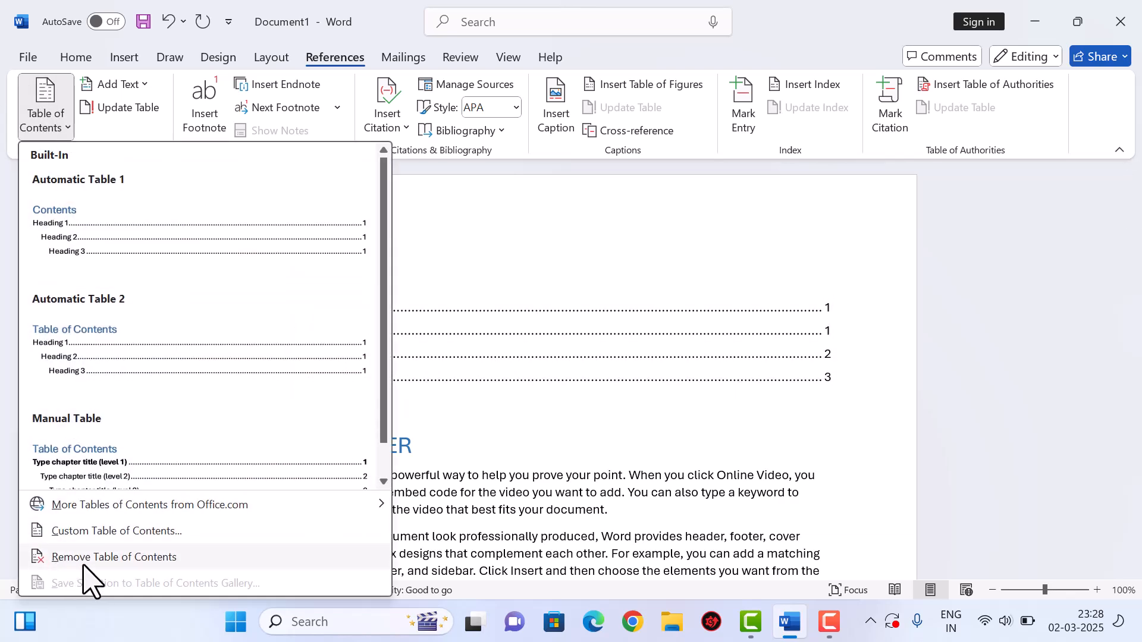
{"action": "left_click", "coordinate": [143, 559]}
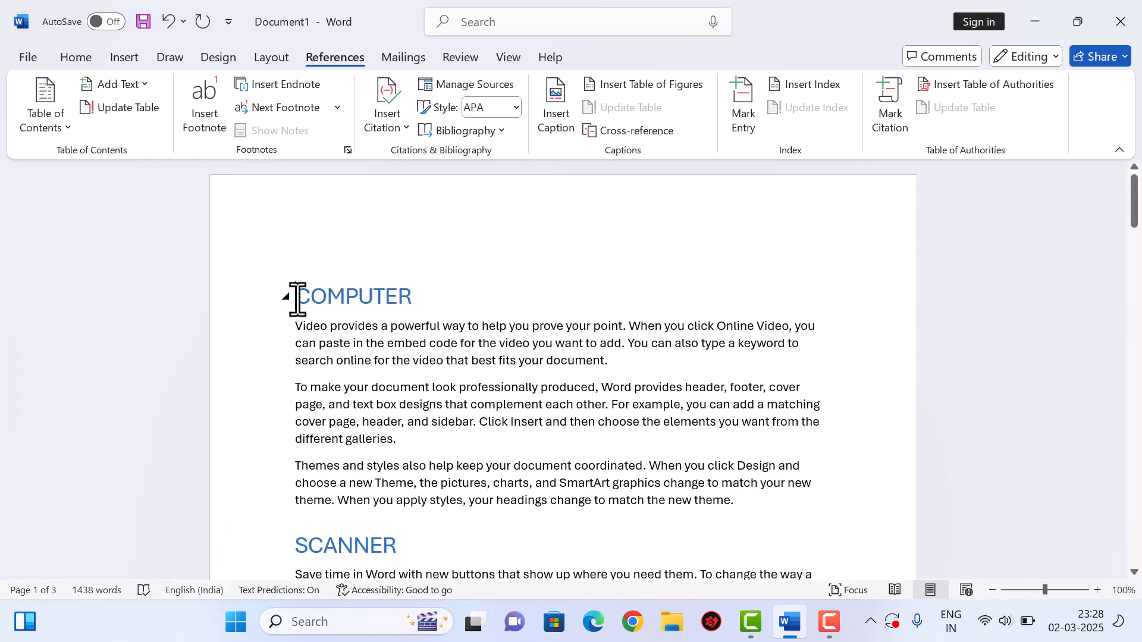
{"action": "key", "text": "Return"}
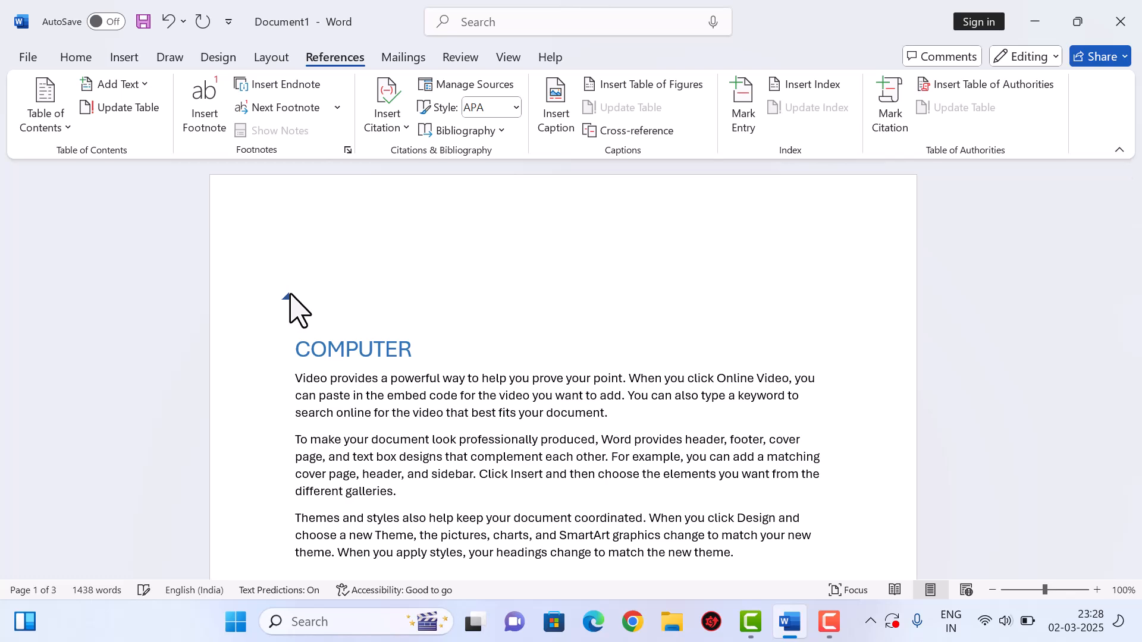
- Reinsert Automatic Table 1 contents and delete the extra blank line below it
{"action": "left_click", "coordinate": [37, 122]}
{"action": "left_click", "coordinate": [120, 241]}
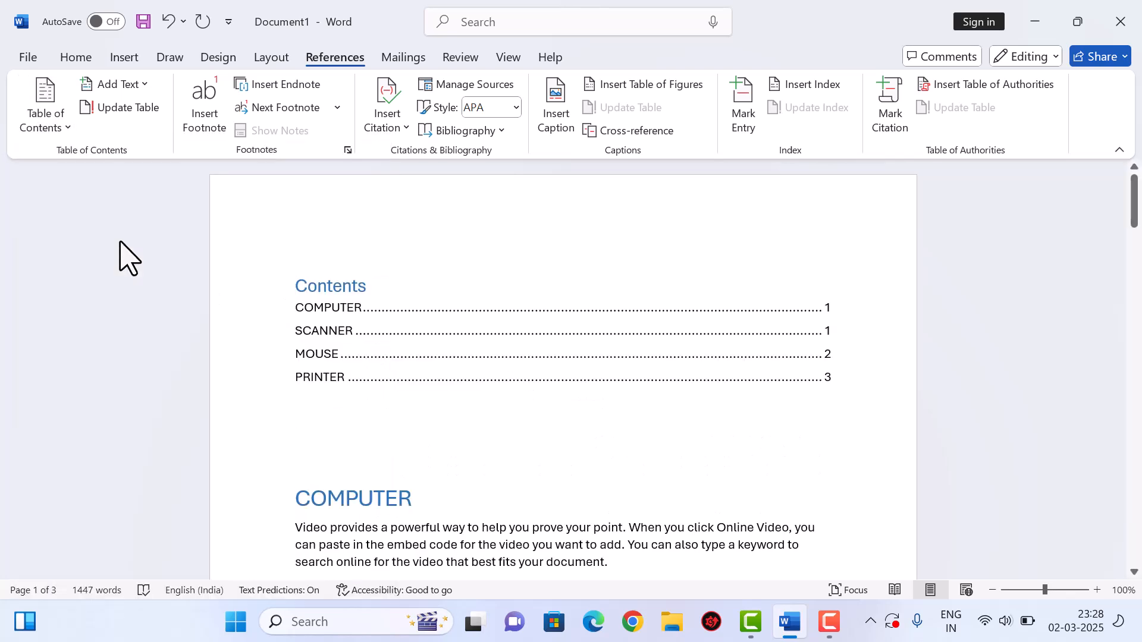
{"action": "key", "text": "BackSpace"}
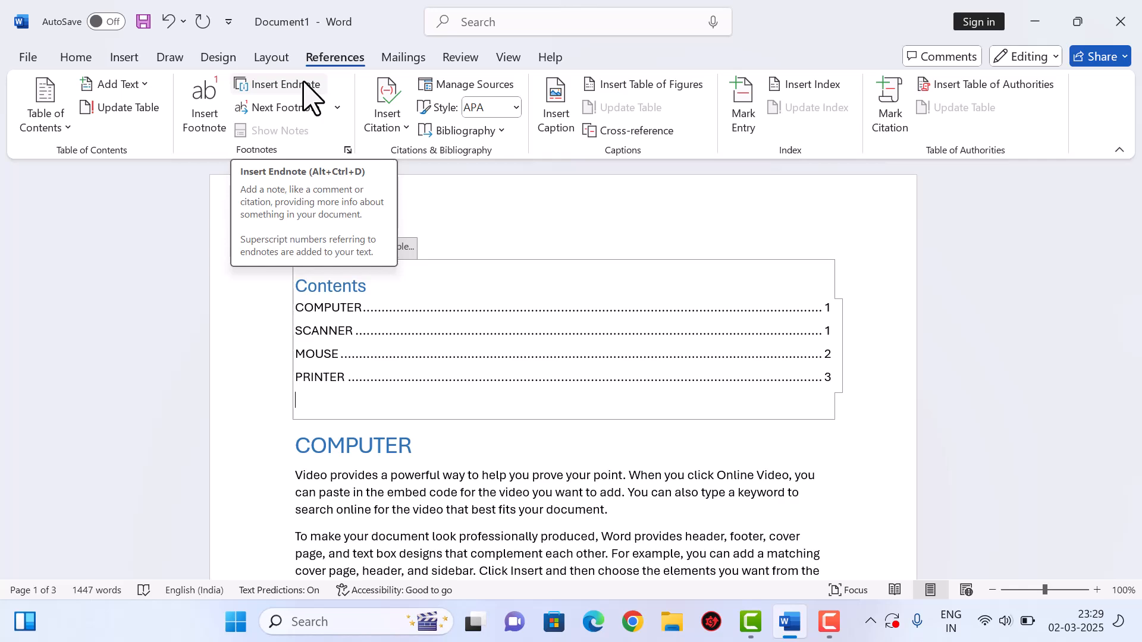
{"action": "scroll", "coordinate": [393, 470], "scroll_direction": "down", "scroll_amount": 3}
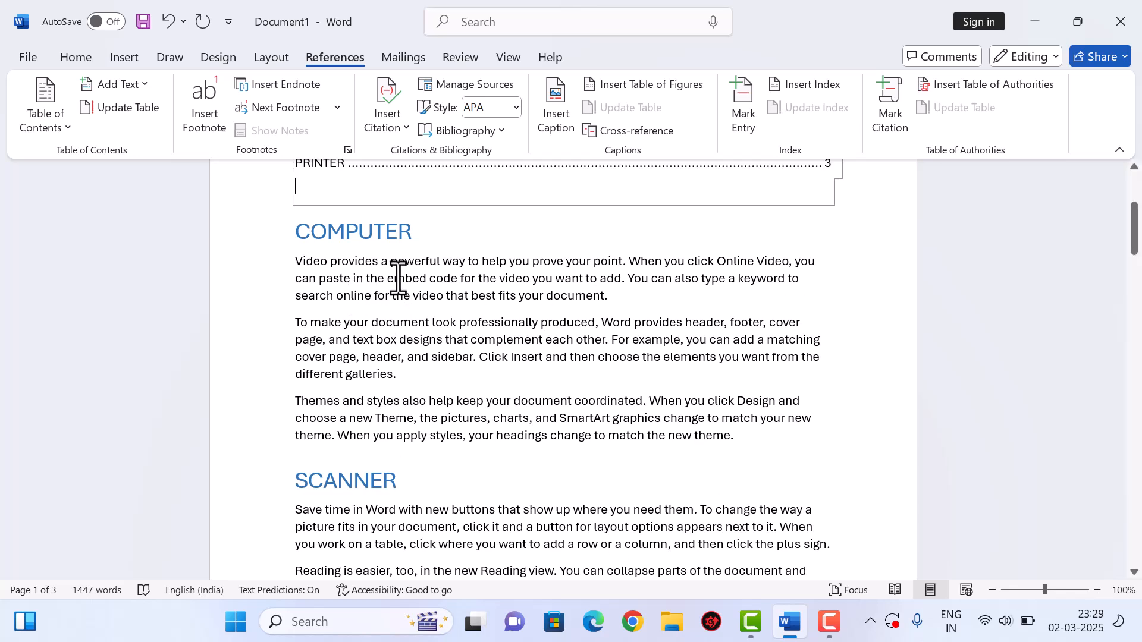
- Add a footnote after 'powerful' reading 'GD HDGHF HDFGHDS HDGFHS'
{"action": "double_click", "coordinate": [416, 263]}
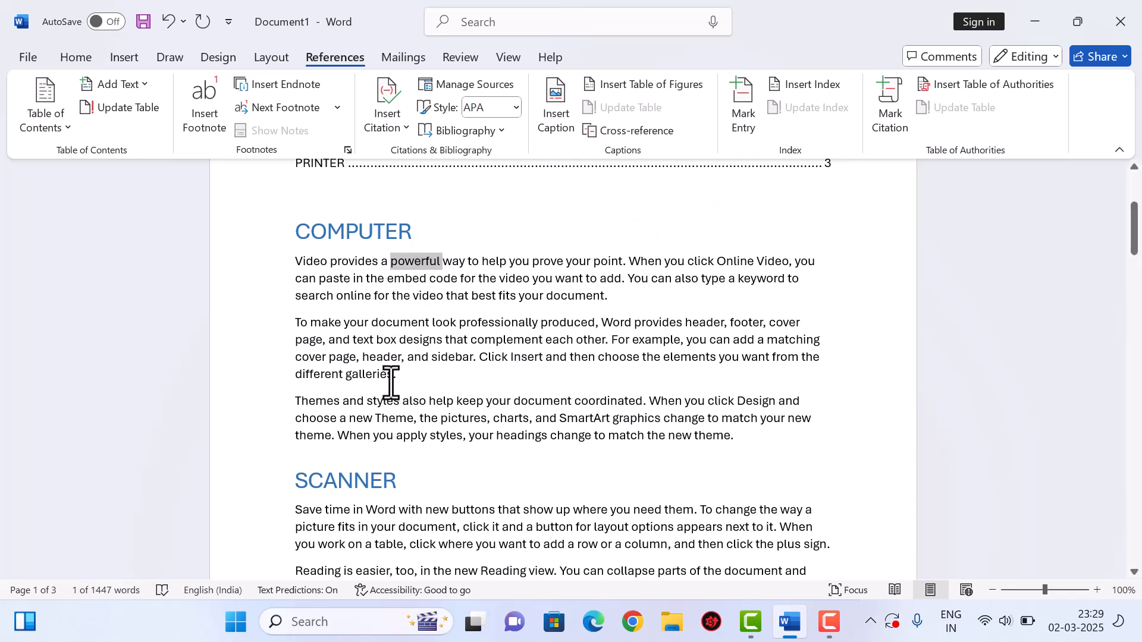
{"action": "left_click", "coordinate": [218, 130]}
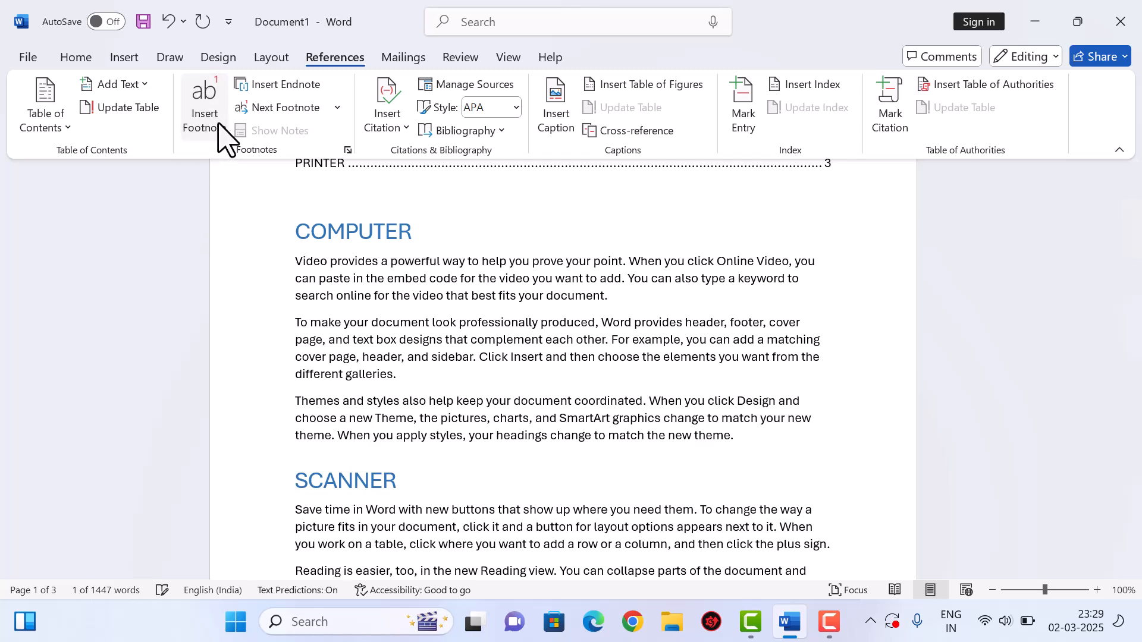
{"action": "scroll", "coordinate": [512, 340], "scroll_direction": "up", "scroll_amount": 9}
{"action": "scroll", "coordinate": [383, 421], "scroll_direction": "down", "scroll_amount": 4}
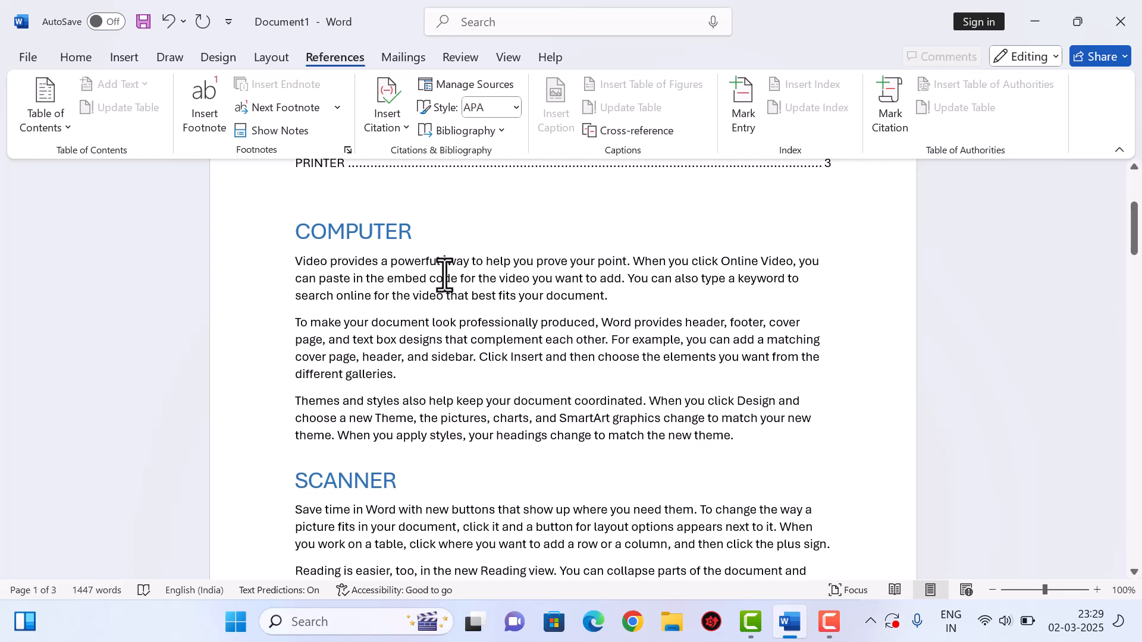
{"action": "scroll", "coordinate": [493, 348], "scroll_direction": "down", "scroll_amount": 4}
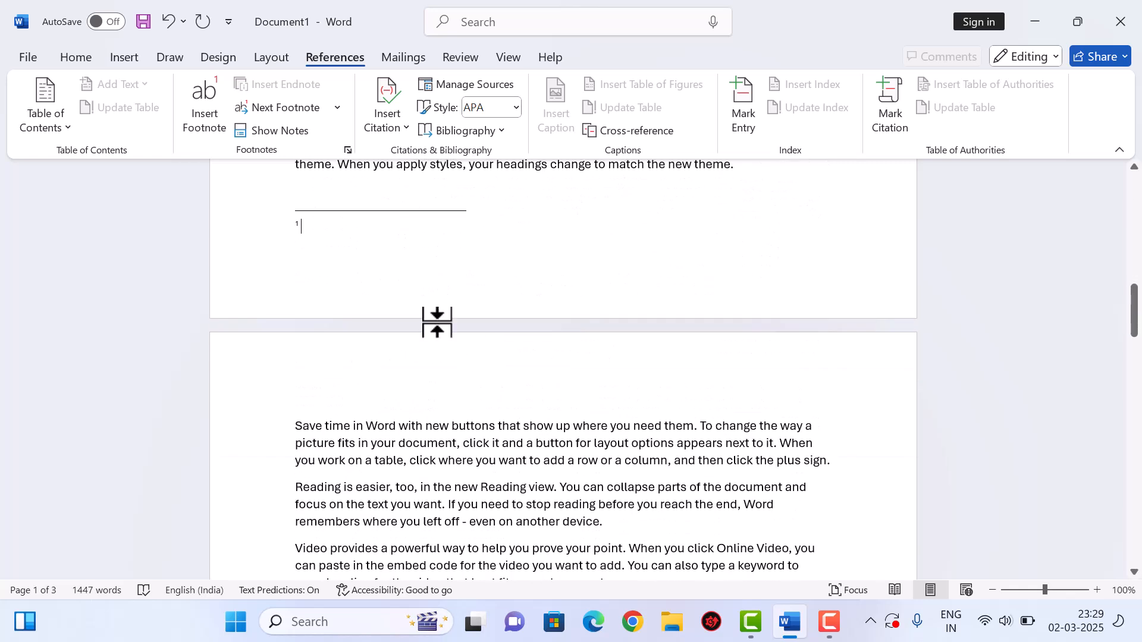
{"action": "scroll", "coordinate": [436, 321], "scroll_direction": "up", "scroll_amount": 8}
{"action": "scroll", "coordinate": [400, 397], "scroll_direction": "down", "scroll_amount": 4}
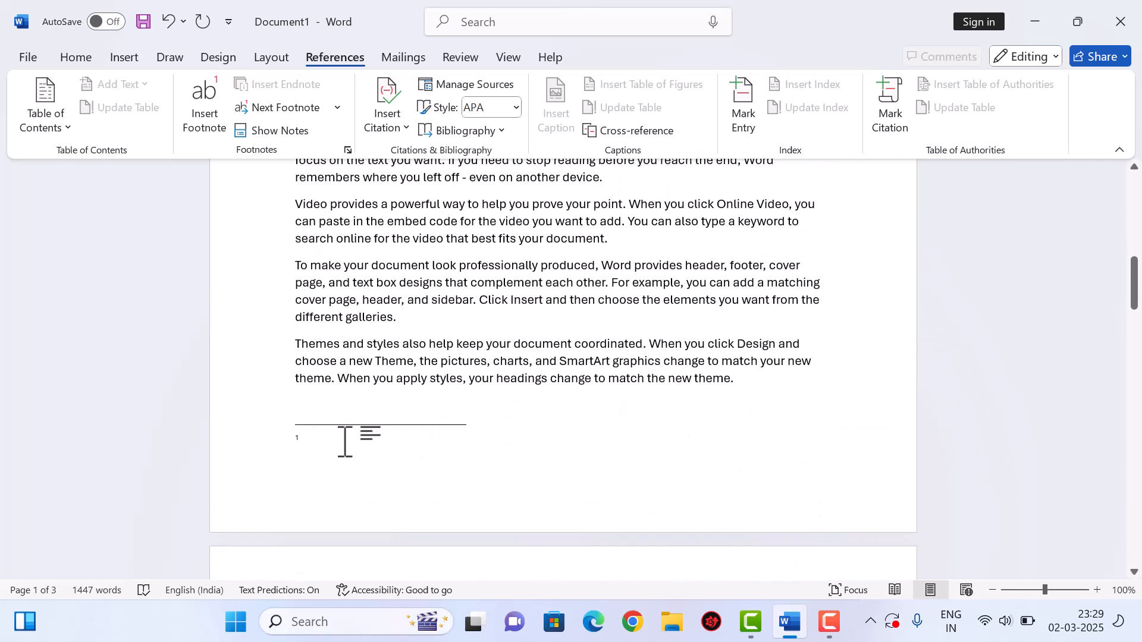
{"action": "type", "text": "GD "}
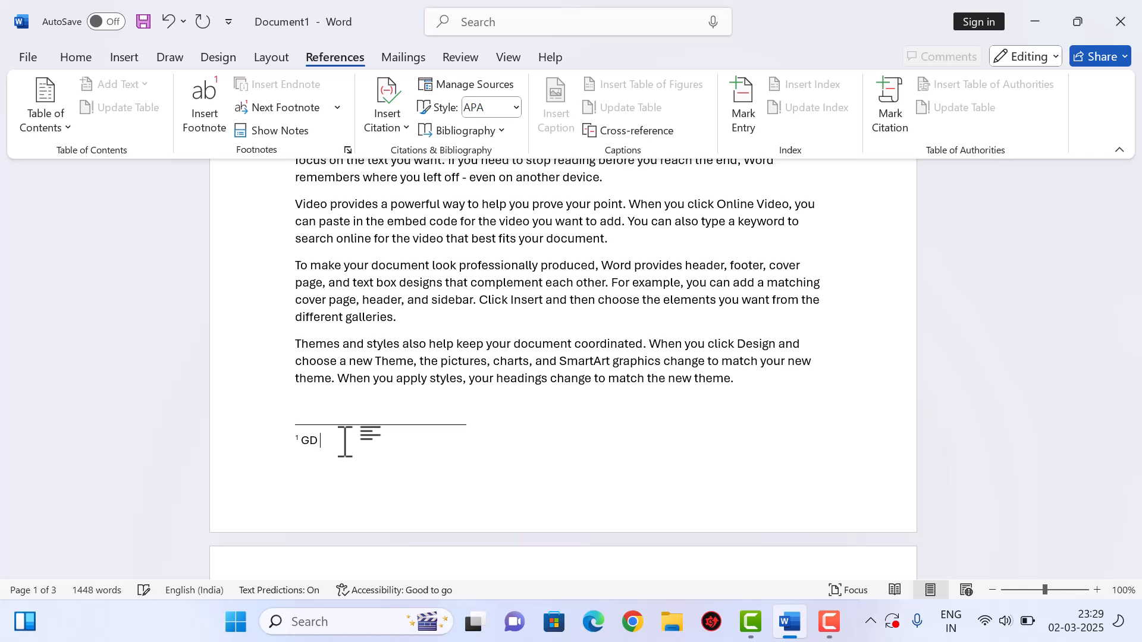
{"action": "type", "text": "HDGHF HDFGHDS HDGFHS"}
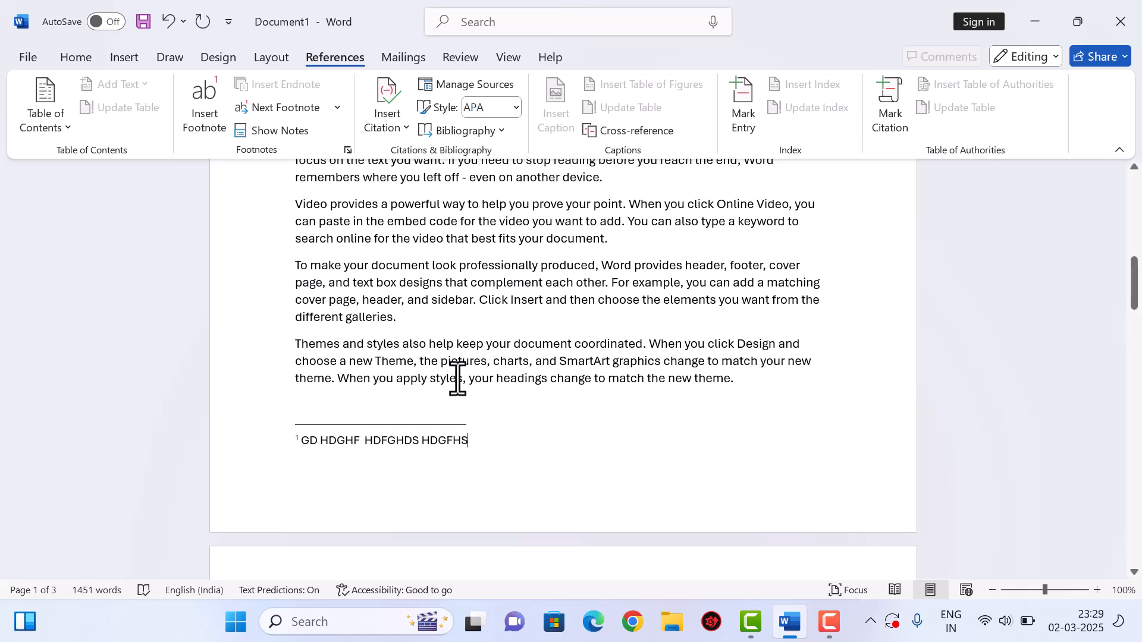
- Add footnotes after 'point' (DGFHGDH) and 'Reading' (GSAHGDHA)
{"action": "double_click", "coordinate": [603, 208]}
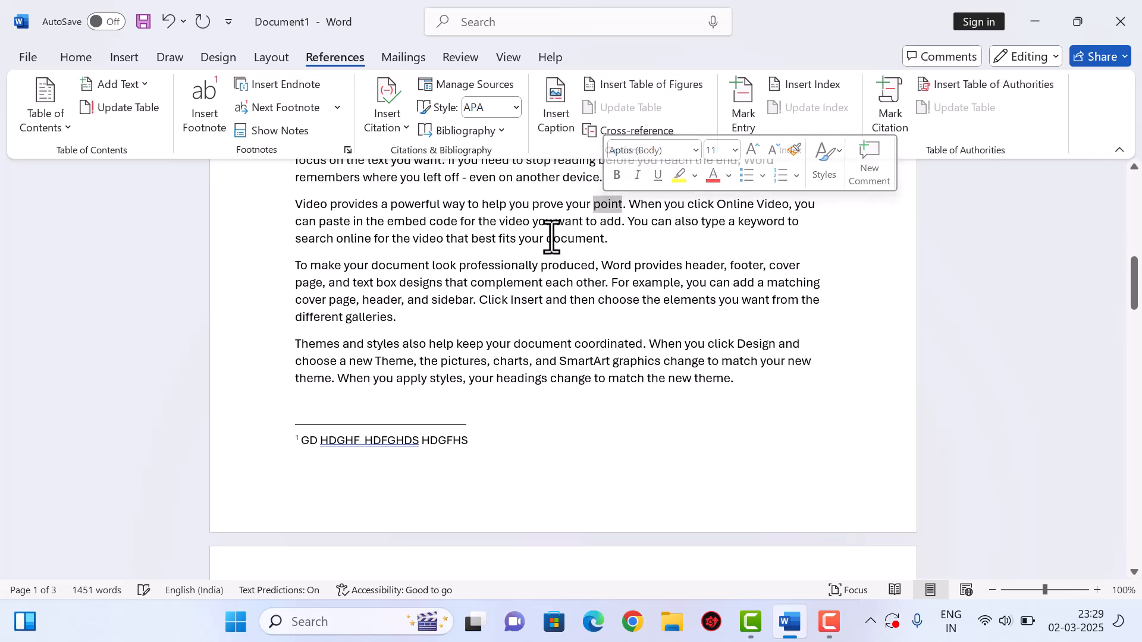
{"action": "left_click", "coordinate": [208, 119]}
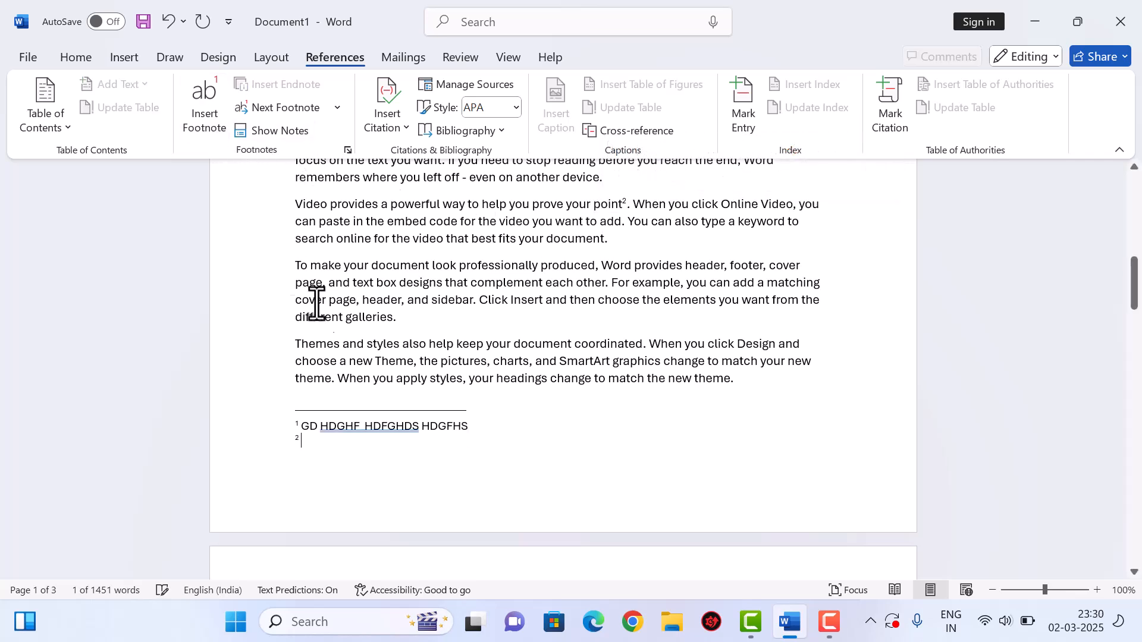
{"action": "type", "text": "DGFHGDH"}
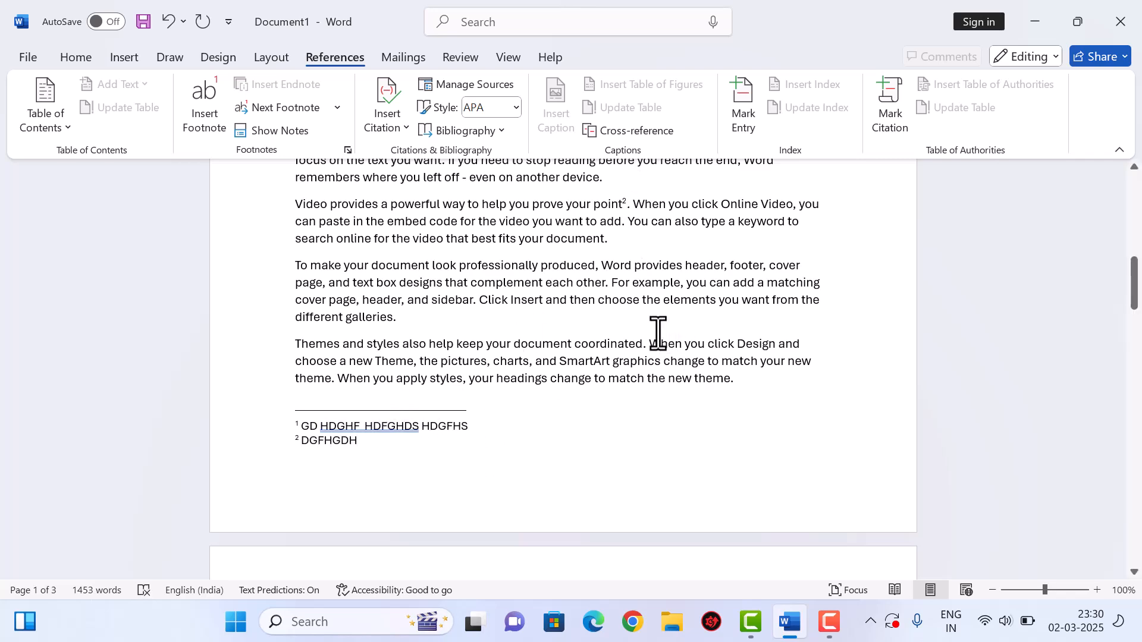
{"action": "scroll", "coordinate": [658, 330], "scroll_direction": "down", "scroll_amount": 8}
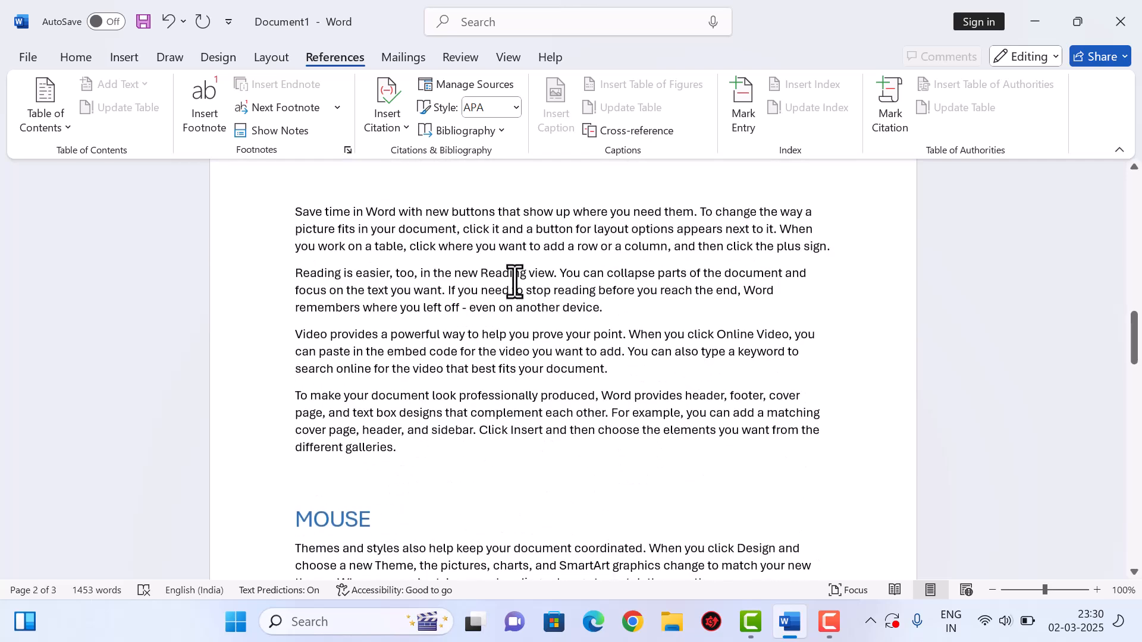
{"action": "double_click", "coordinate": [512, 275]}
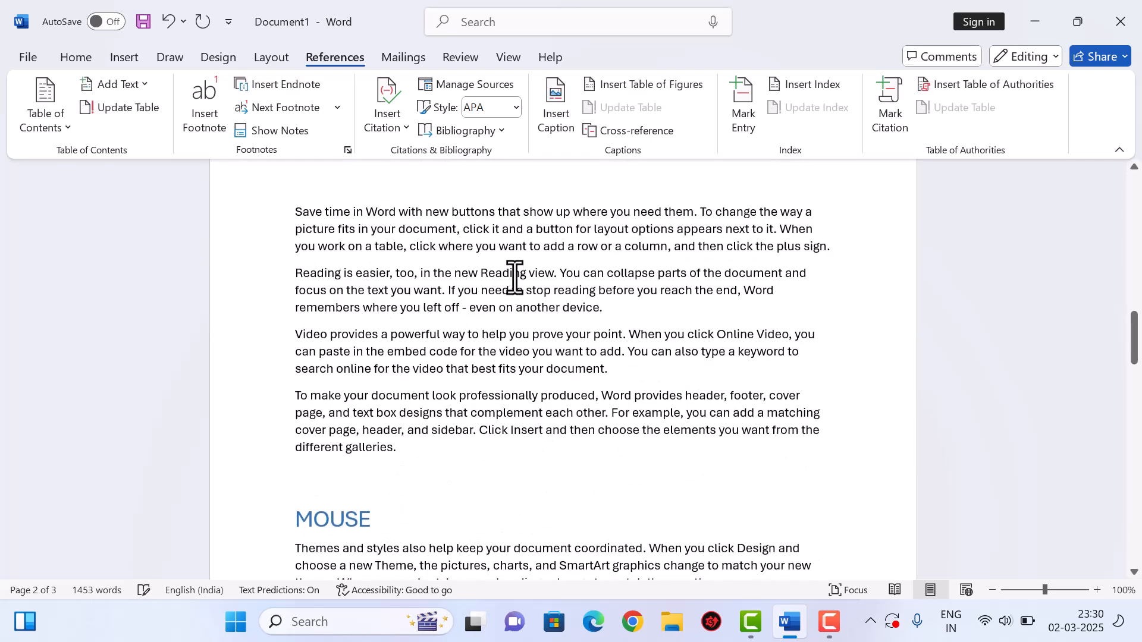
{"action": "left_click", "coordinate": [206, 122]}
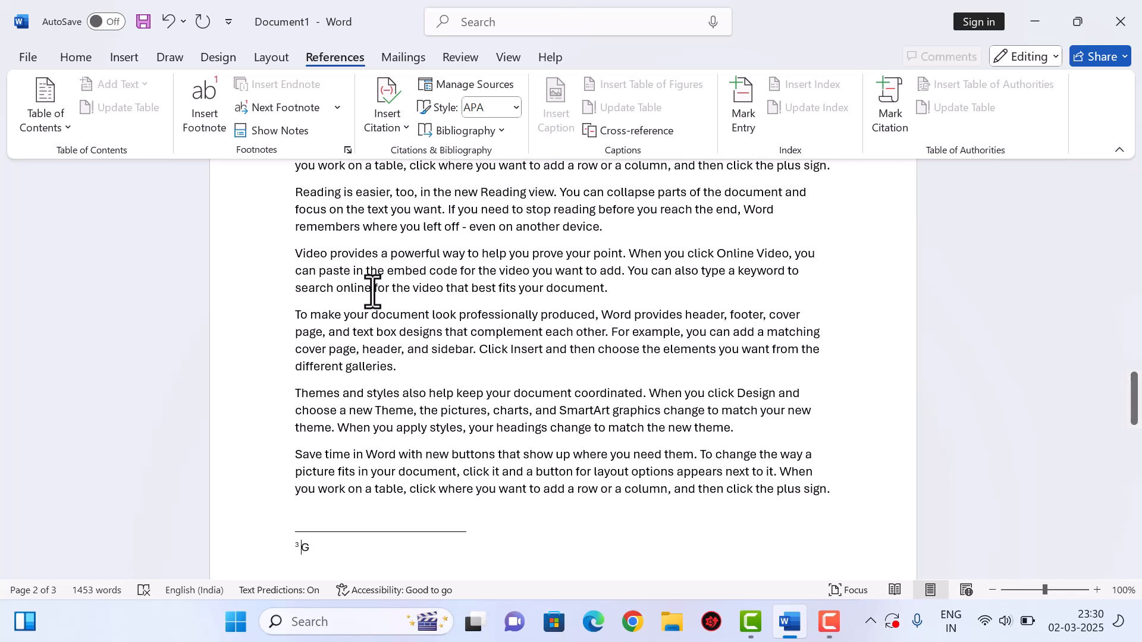
{"action": "type", "text": "GSAHGDHA"}
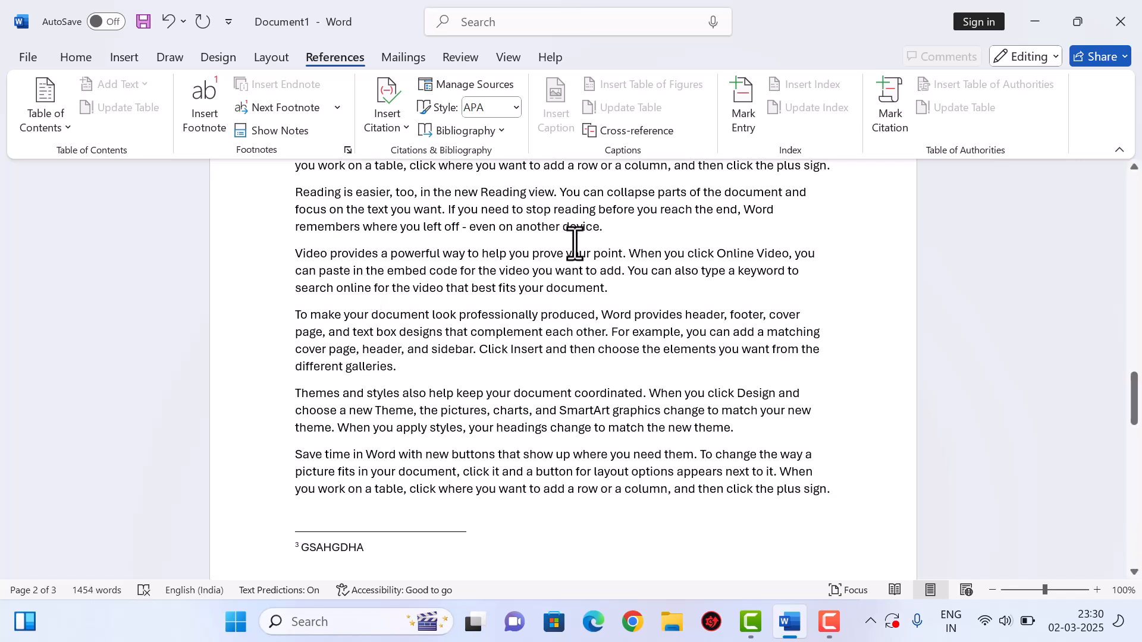
- Add footnotes after another 'Reading' (DHFJKSDH) and 'professionally' (DHFGHDS)
{"action": "double_click", "coordinate": [491, 192]}
{"action": "left_click", "coordinate": [204, 119]}
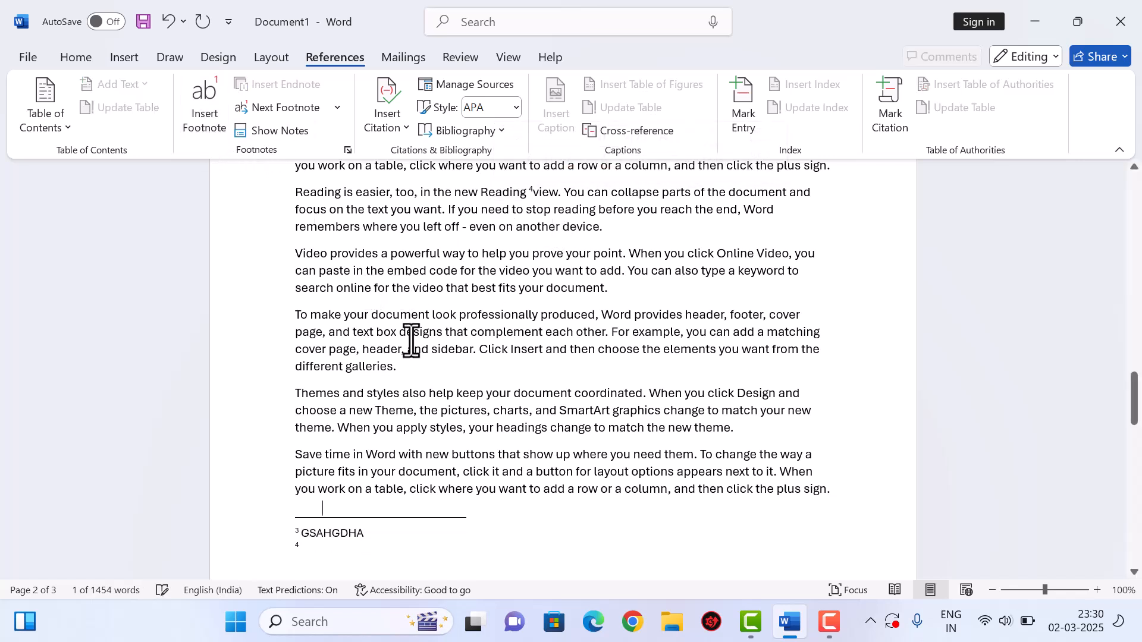
{"action": "type", "text": "DHFJKSDH"}
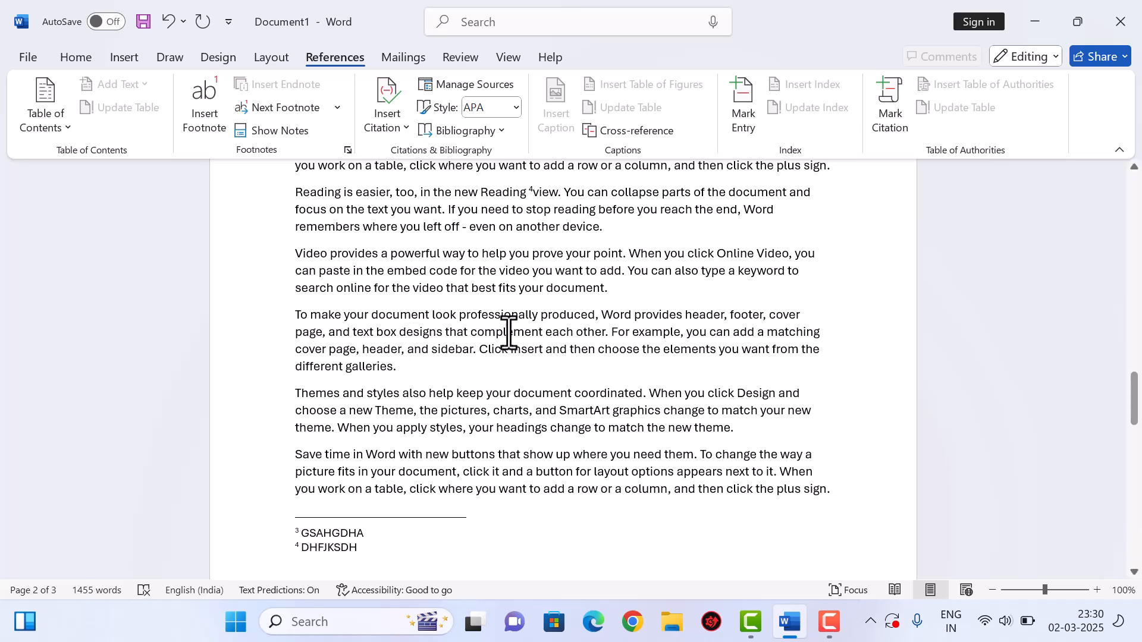
{"action": "double_click", "coordinate": [527, 316]}
{"action": "left_click", "coordinate": [211, 119]}
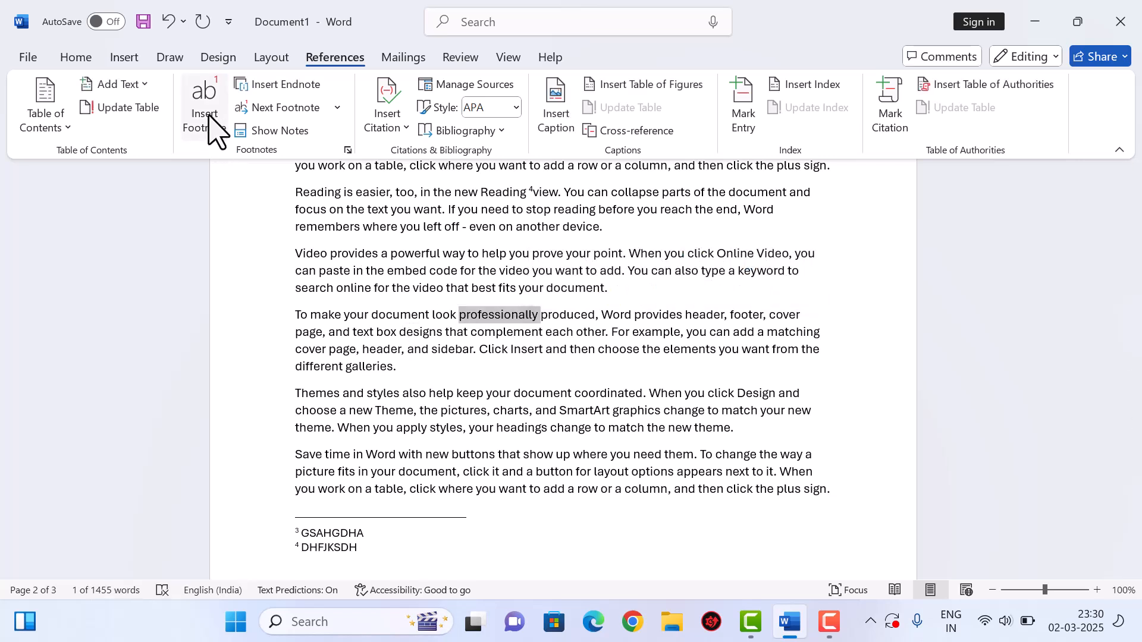
{"action": "type", "text": "DHFGHDS"}
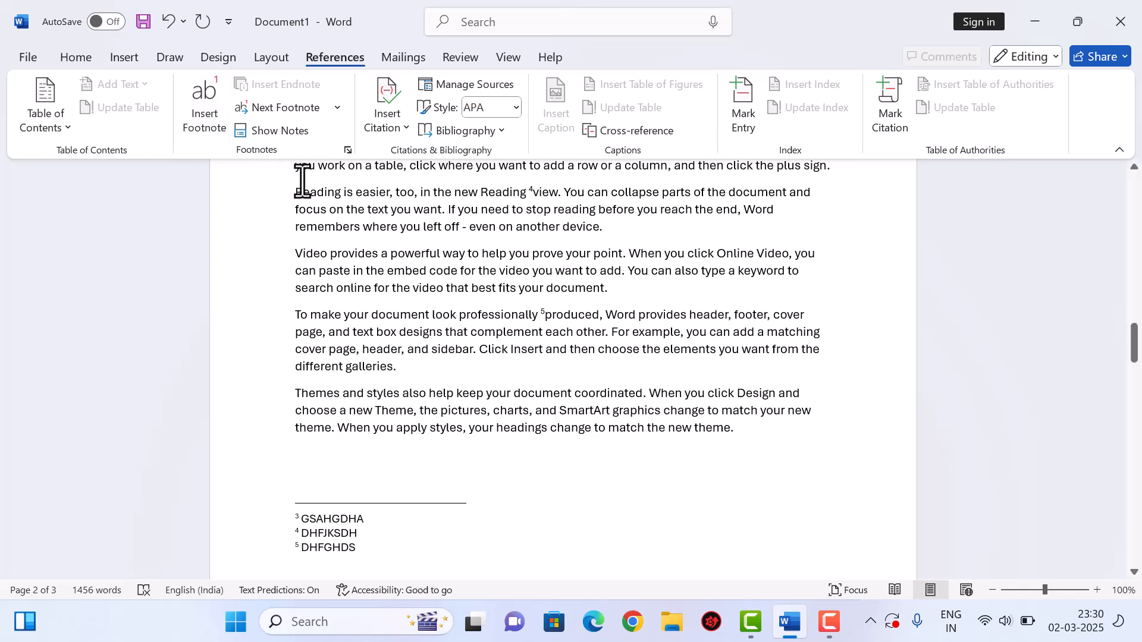
{"action": "scroll", "coordinate": [508, 319], "scroll_direction": "up", "scroll_amount": 8}
{"action": "scroll", "coordinate": [508, 319], "scroll_direction": "up", "scroll_amount": 2}
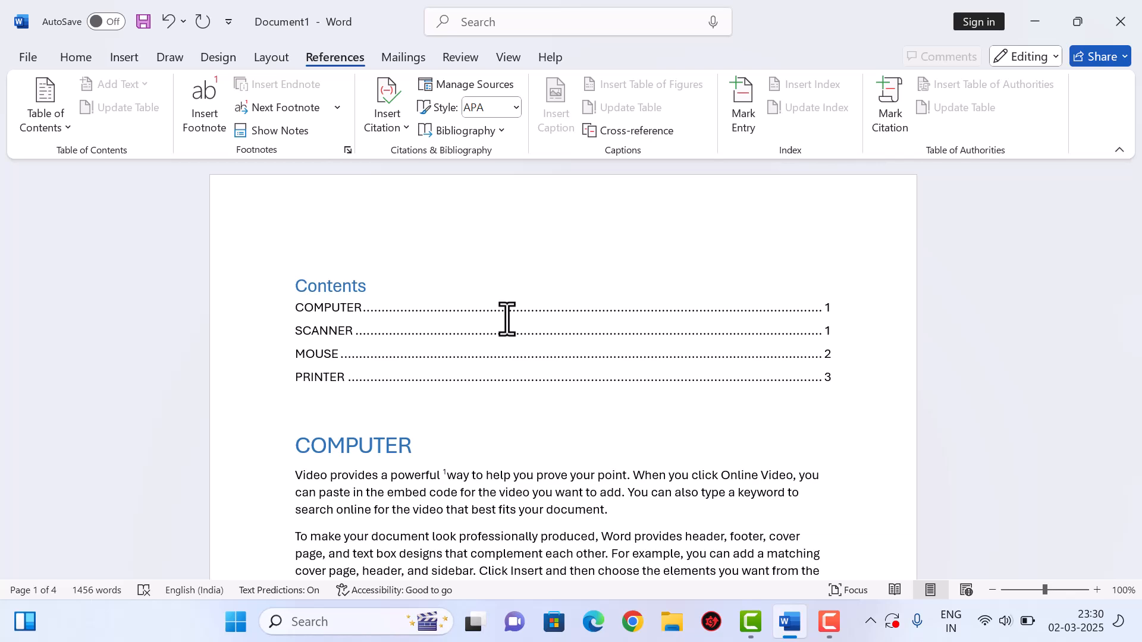
- Add an endnote after 'elements' reading HGFHDSGHF
{"action": "left_click", "coordinate": [507, 320]}
{"action": "scroll", "coordinate": [551, 377], "scroll_direction": "down", "scroll_amount": 3}
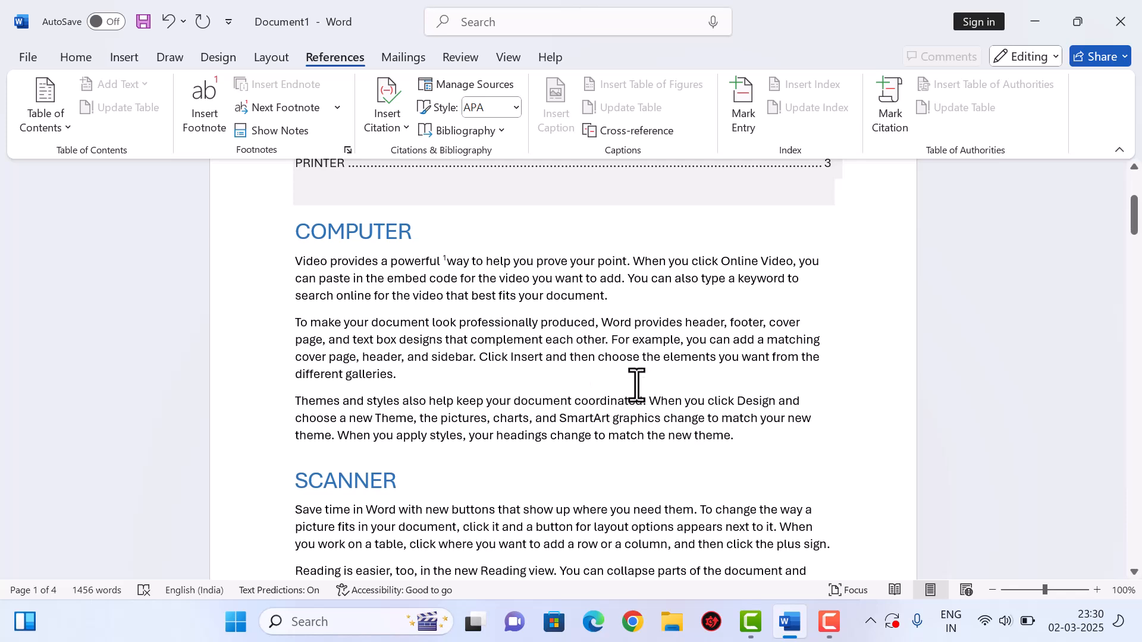
{"action": "double_click", "coordinate": [690, 359]}
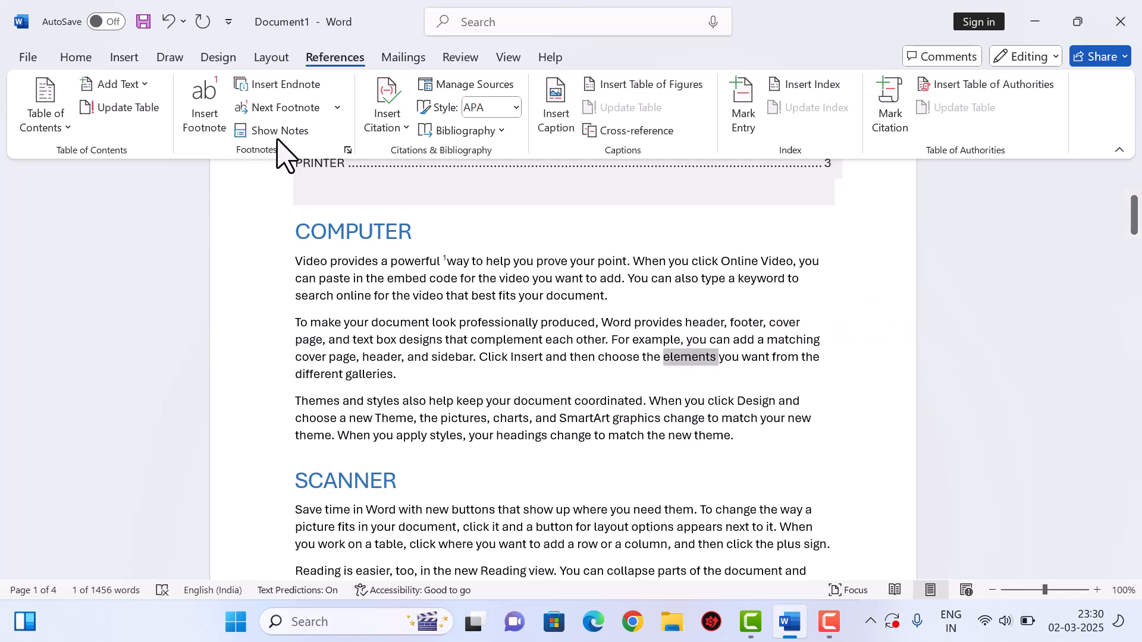
{"action": "left_click", "coordinate": [297, 85]}
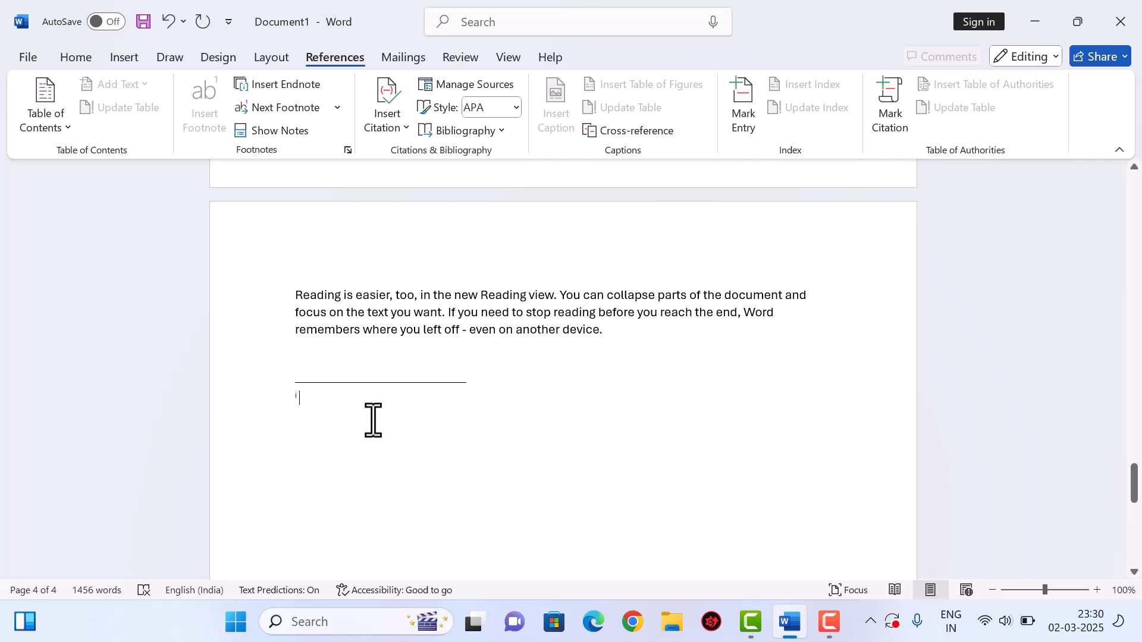
{"action": "type", "text": "HGFHDSGHF"}
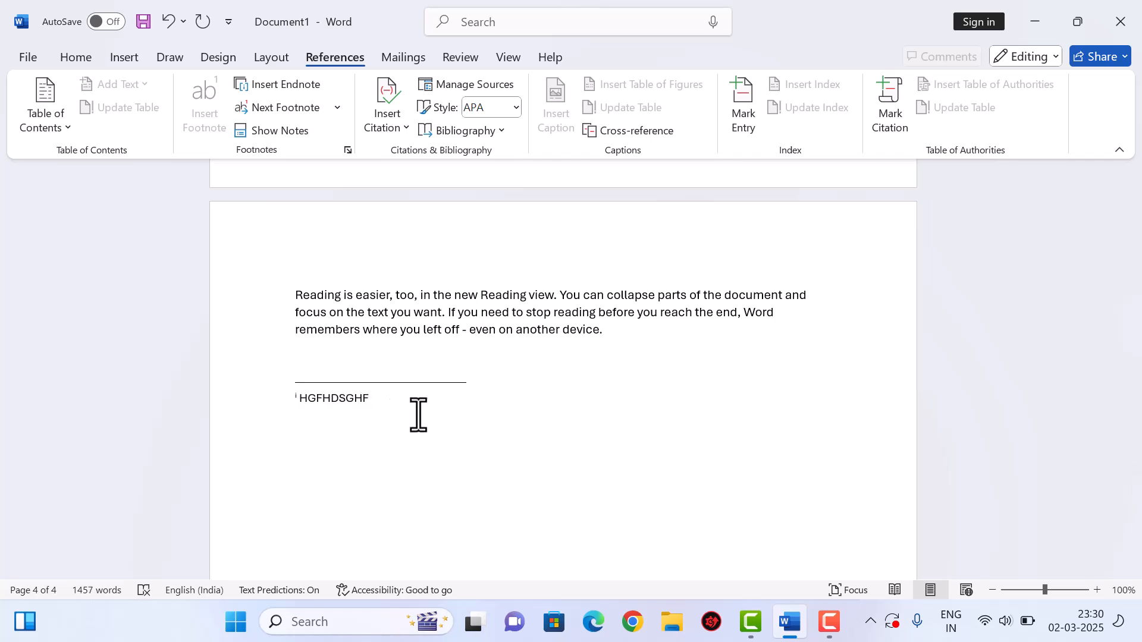
- Add endnotes after 'prove' (SGDHGSA) and 'produced' (GSHGSAHD)
{"action": "scroll", "coordinate": [520, 400], "scroll_direction": "up", "scroll_amount": 20}
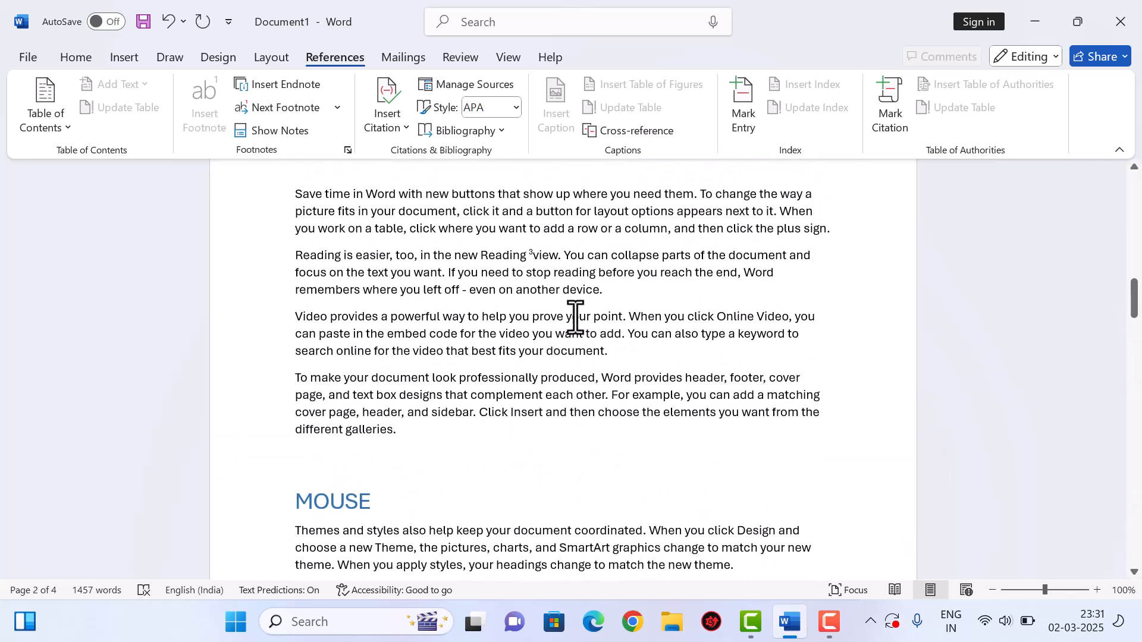
{"action": "double_click", "coordinate": [548, 317]}
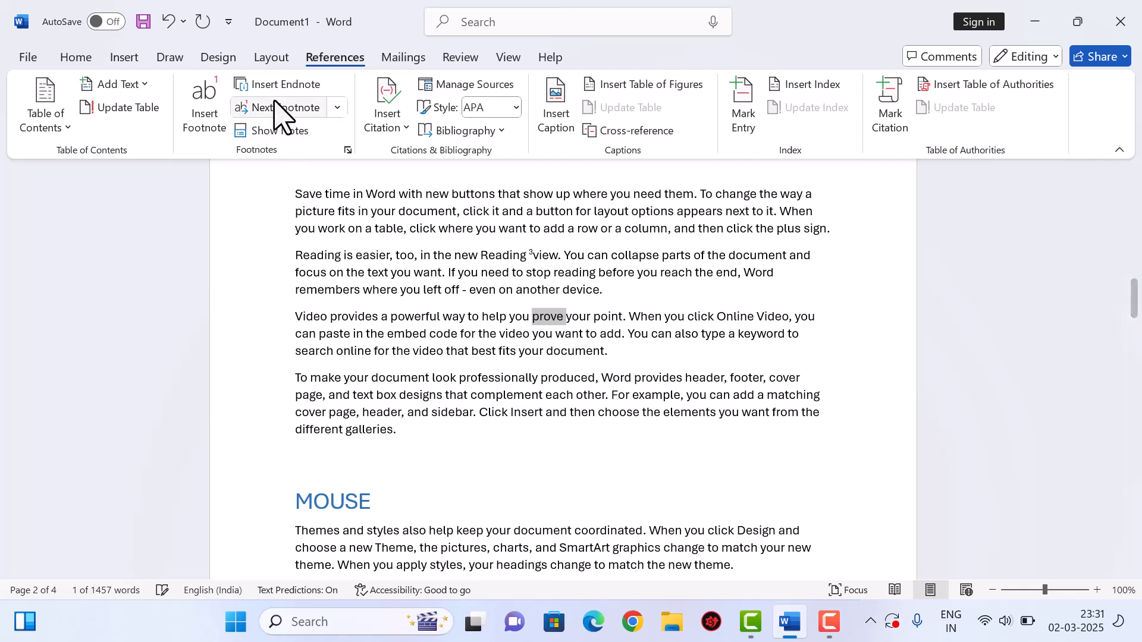
{"action": "left_click", "coordinate": [281, 84]}
{"action": "type", "text": "SGDHGSA"}
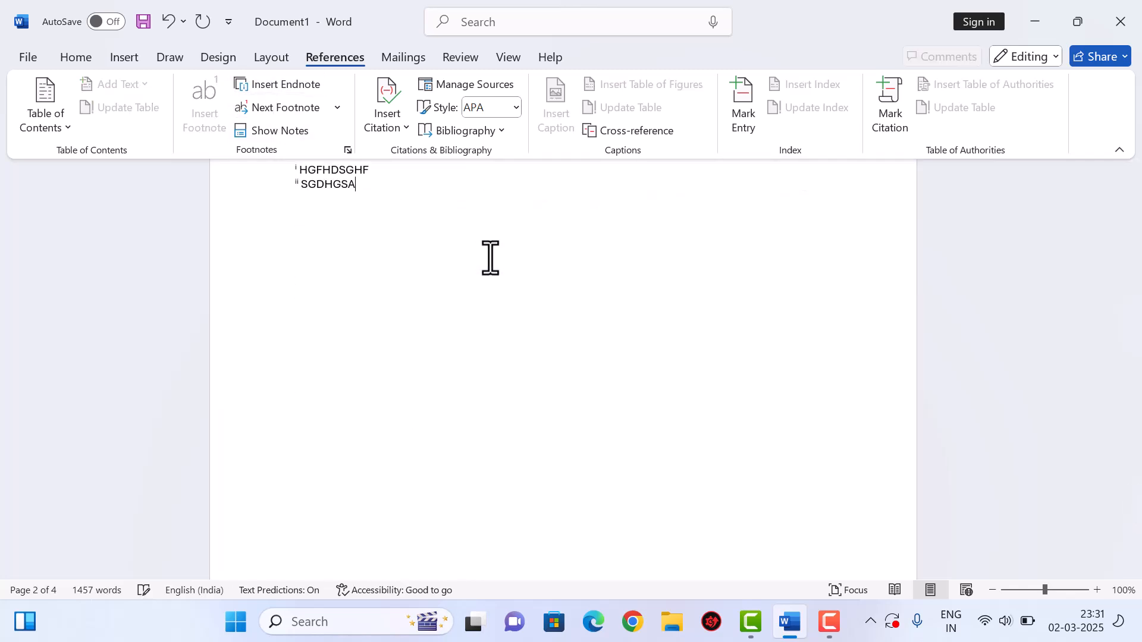
{"action": "scroll", "coordinate": [666, 327], "scroll_direction": "up", "scroll_amount": 10}
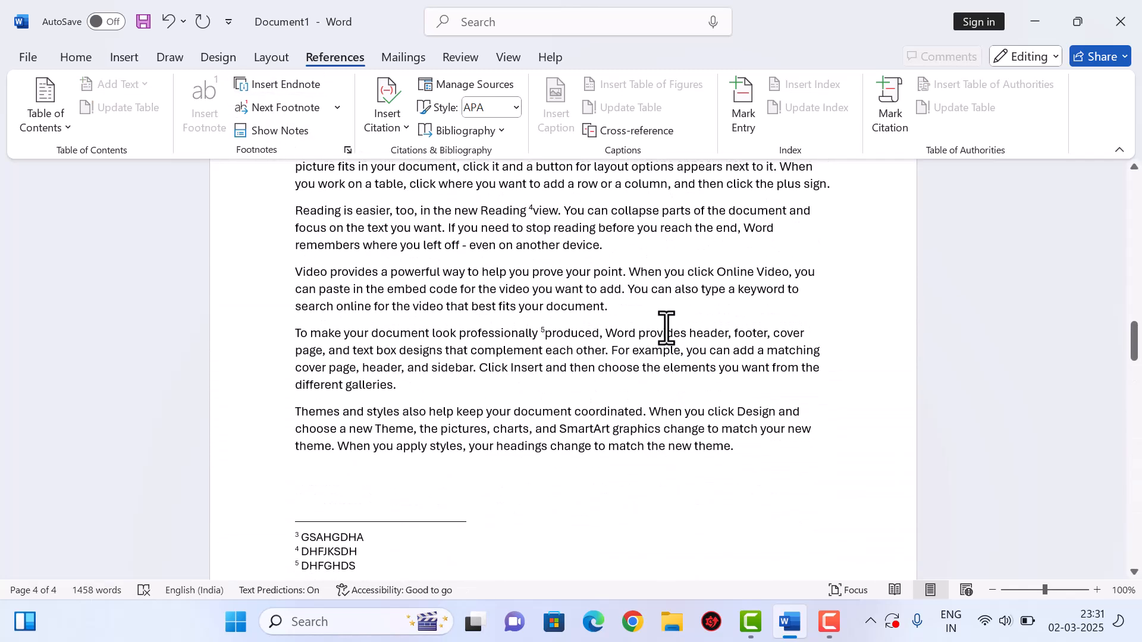
{"action": "scroll", "coordinate": [666, 327], "scroll_direction": "down", "scroll_amount": 4}
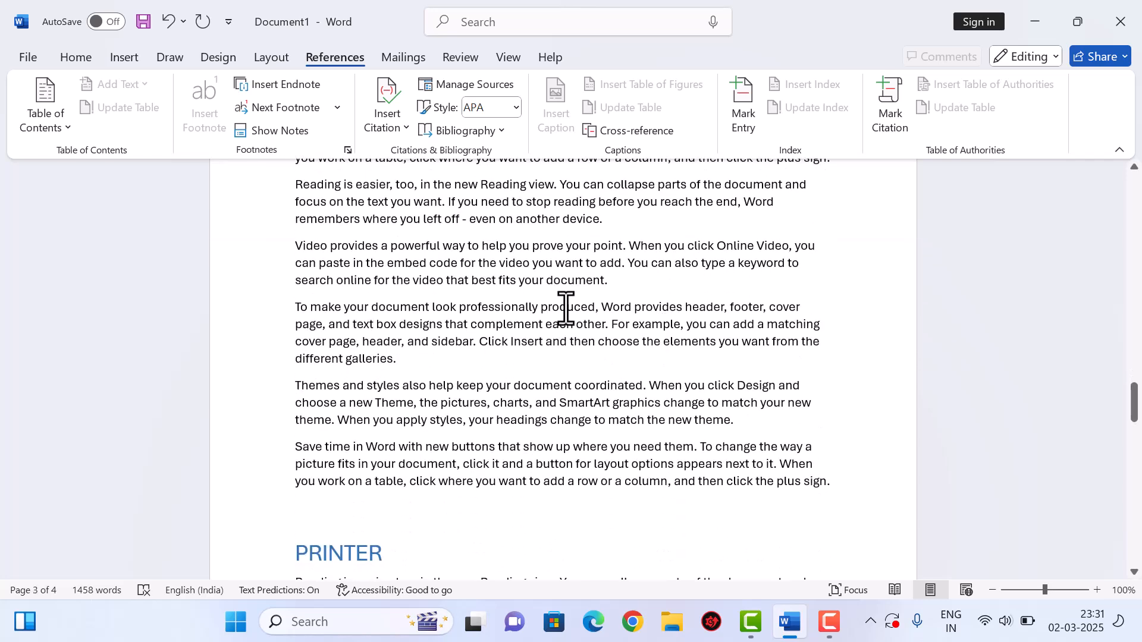
{"action": "double_click", "coordinate": [566, 307]}
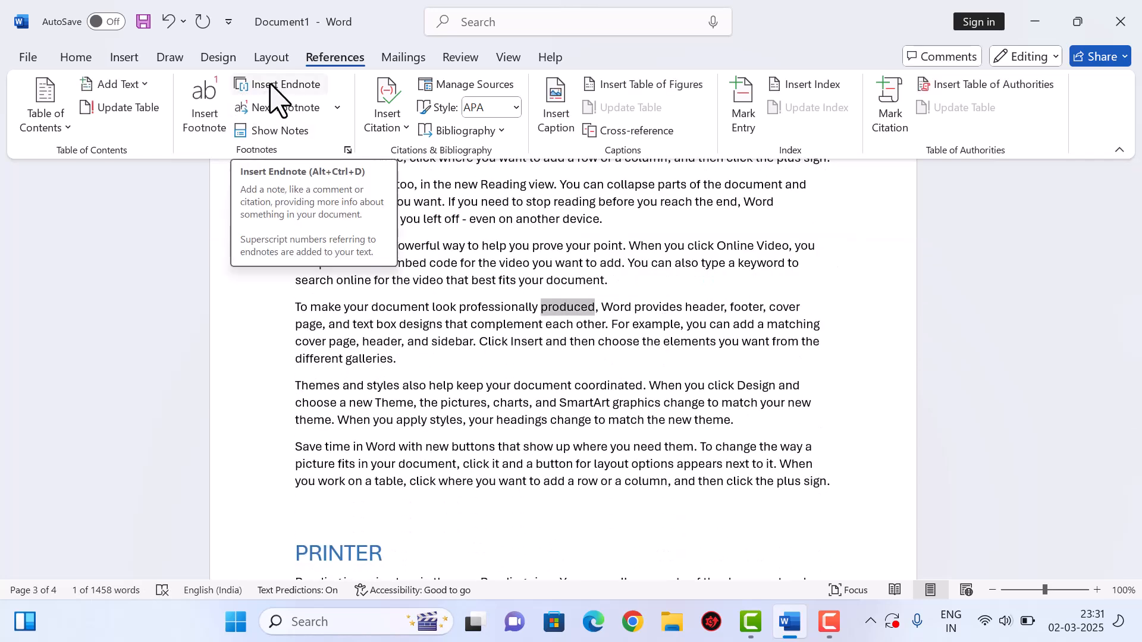
{"action": "left_click", "coordinate": [275, 88]}
{"action": "type", "text": "GSHGSAHD"}
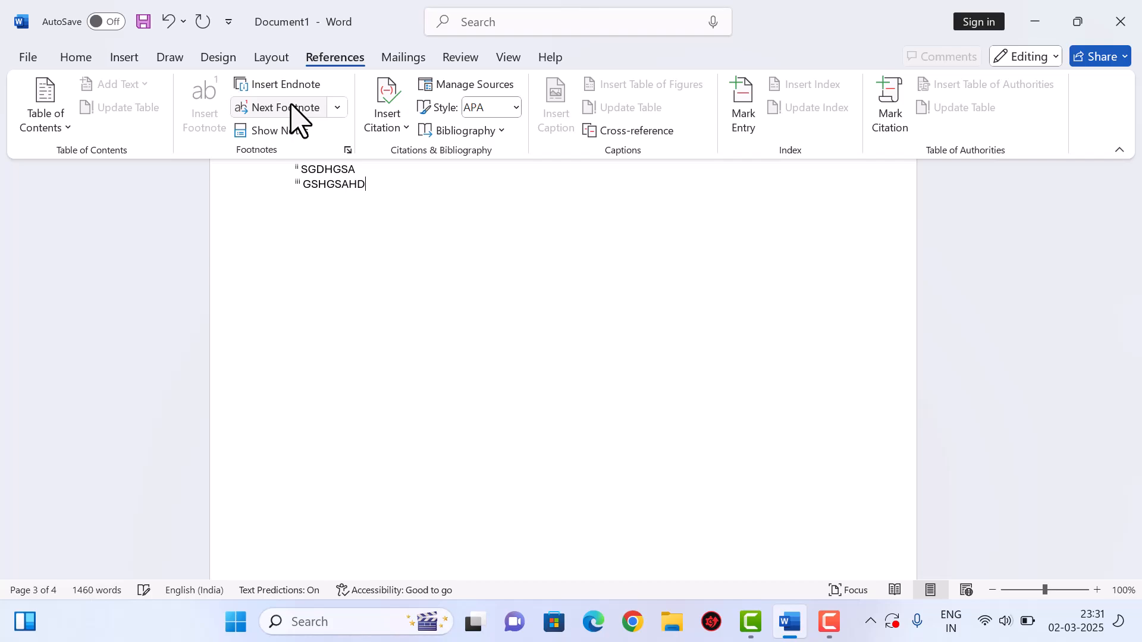
- Add an endnote after 'prove' on page 2 reading SGDHGSAH
{"action": "scroll", "coordinate": [507, 272], "scroll_direction": "up", "scroll_amount": 10}
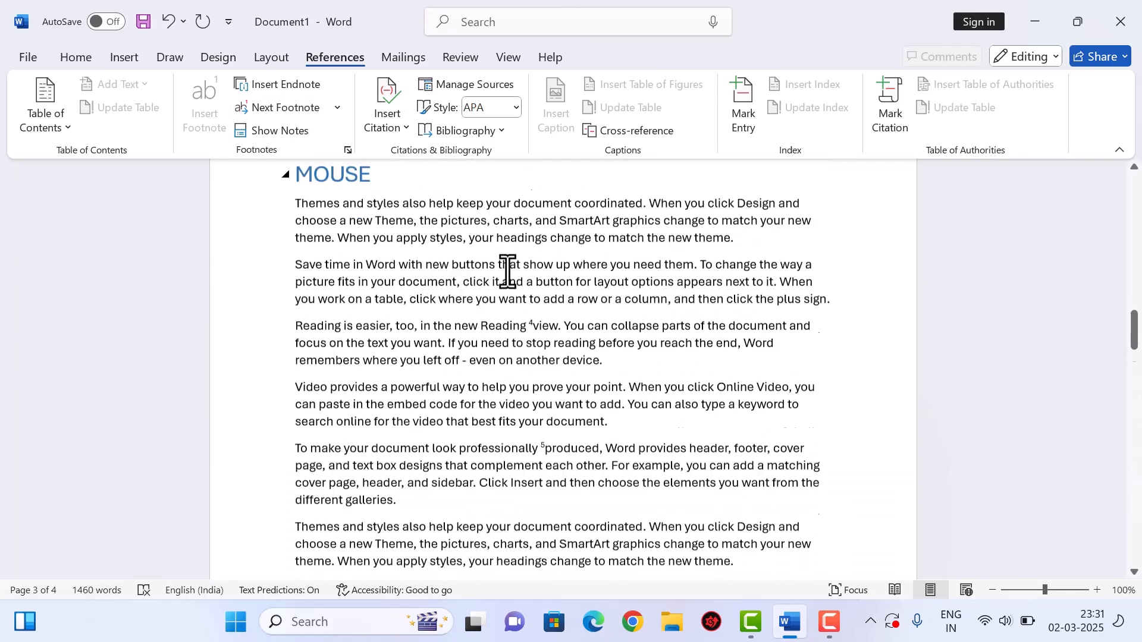
{"action": "scroll", "coordinate": [508, 272], "scroll_direction": "down", "scroll_amount": 5}
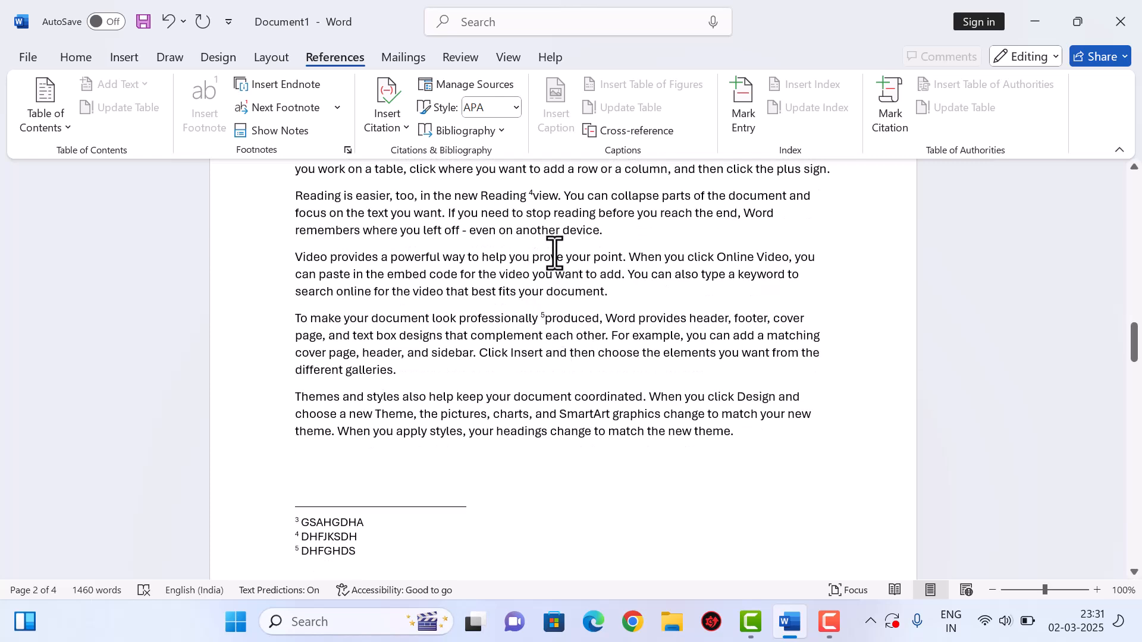
{"action": "left_click", "coordinate": [554, 253]}
{"action": "double_click", "coordinate": [554, 253]}
{"action": "left_click", "coordinate": [286, 84]}
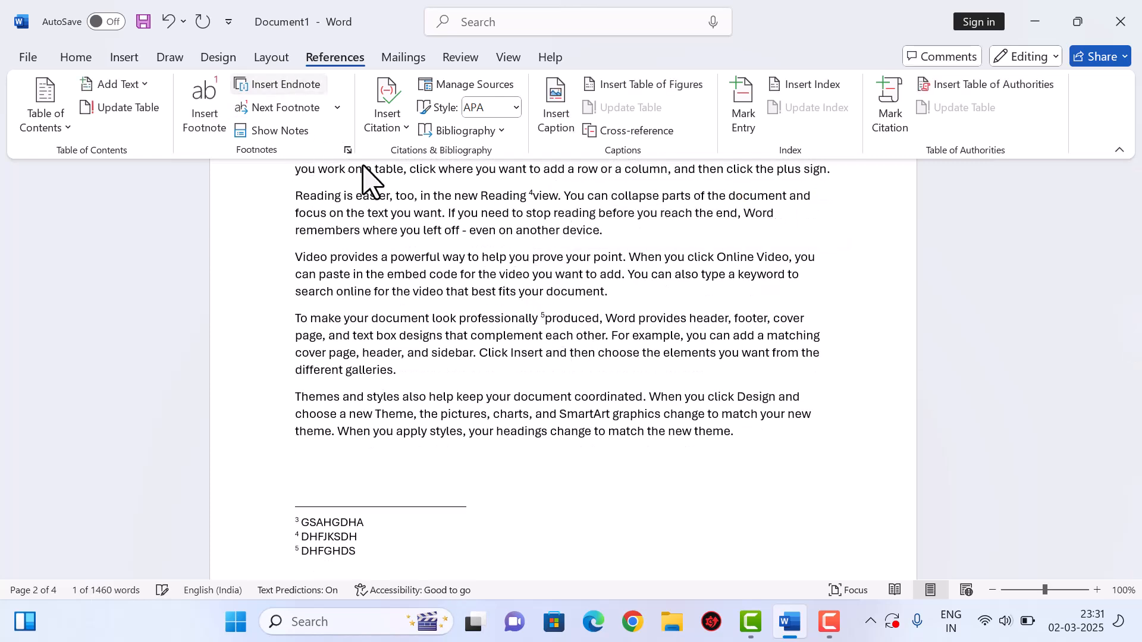
{"action": "type", "text": "SGDHGSAH"}
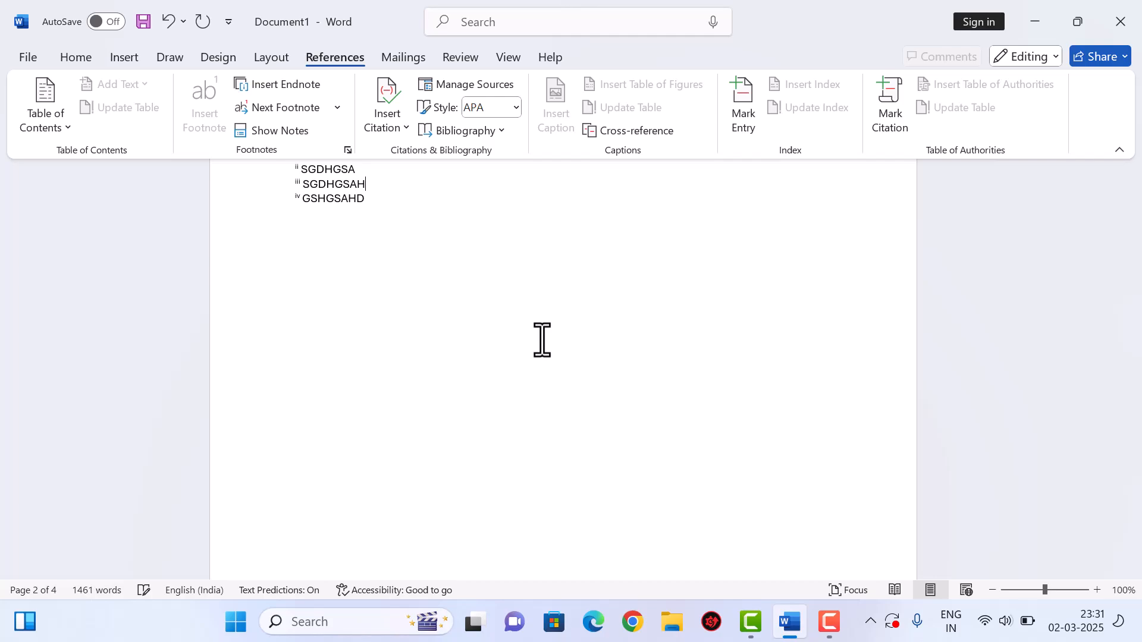
{"action": "scroll", "coordinate": [619, 404], "scroll_direction": "up", "scroll_amount": 3}
{"action": "scroll", "coordinate": [619, 404], "scroll_direction": "up", "scroll_amount": 10}
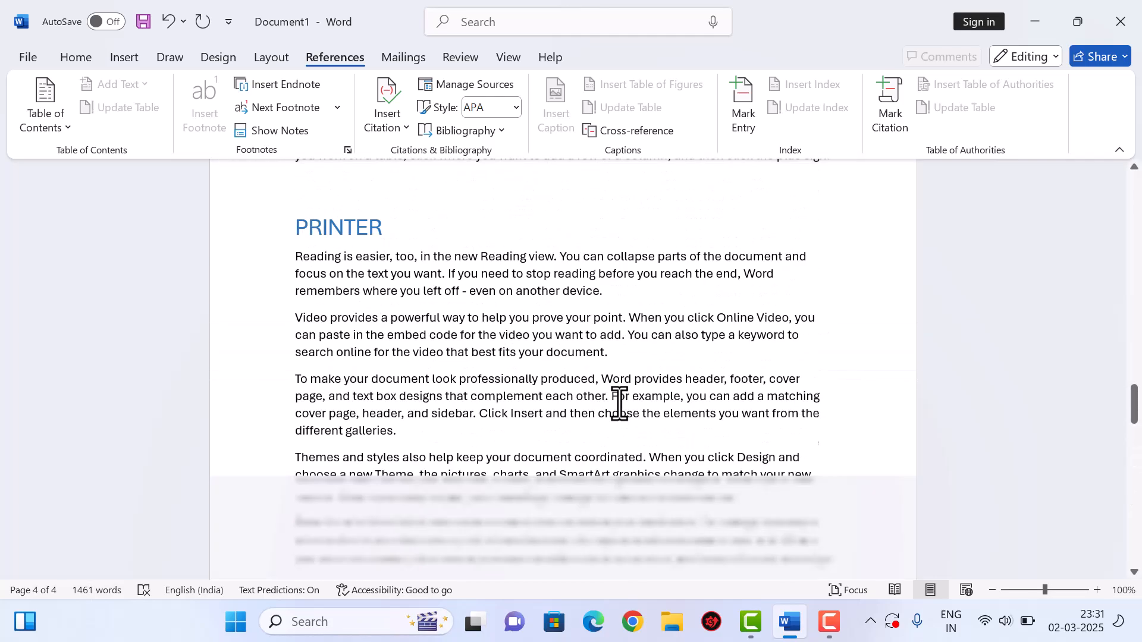
- Place the cursor after 'powerful' and jump forward through footnote references to number 5
{"action": "scroll", "coordinate": [619, 405], "scroll_direction": "up", "scroll_amount": 15}
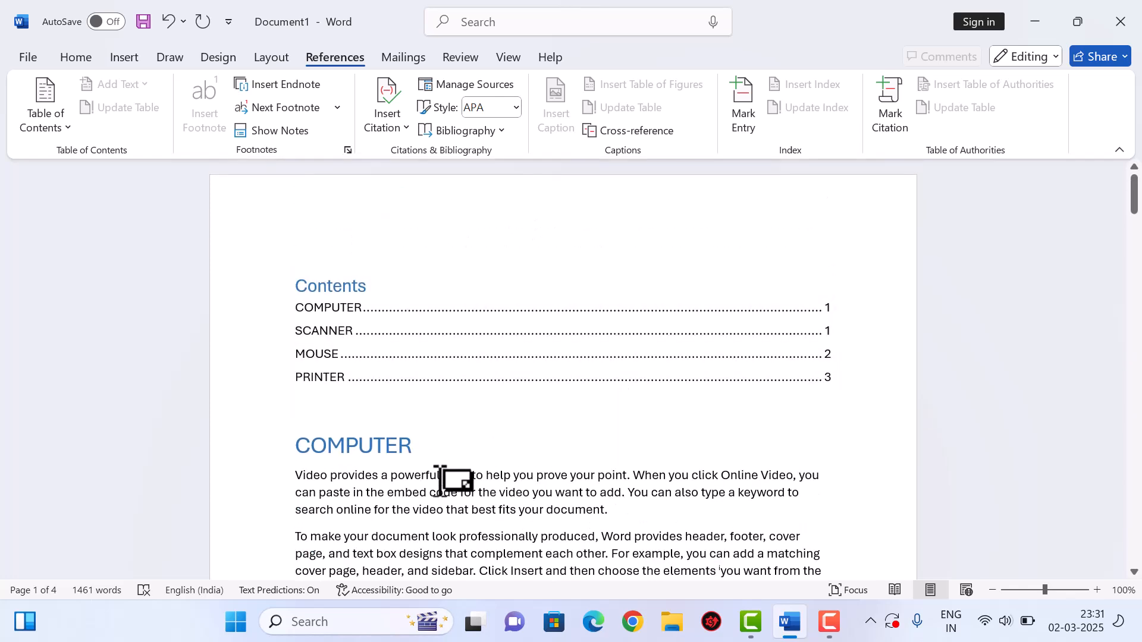
{"action": "left_click", "coordinate": [437, 476]}
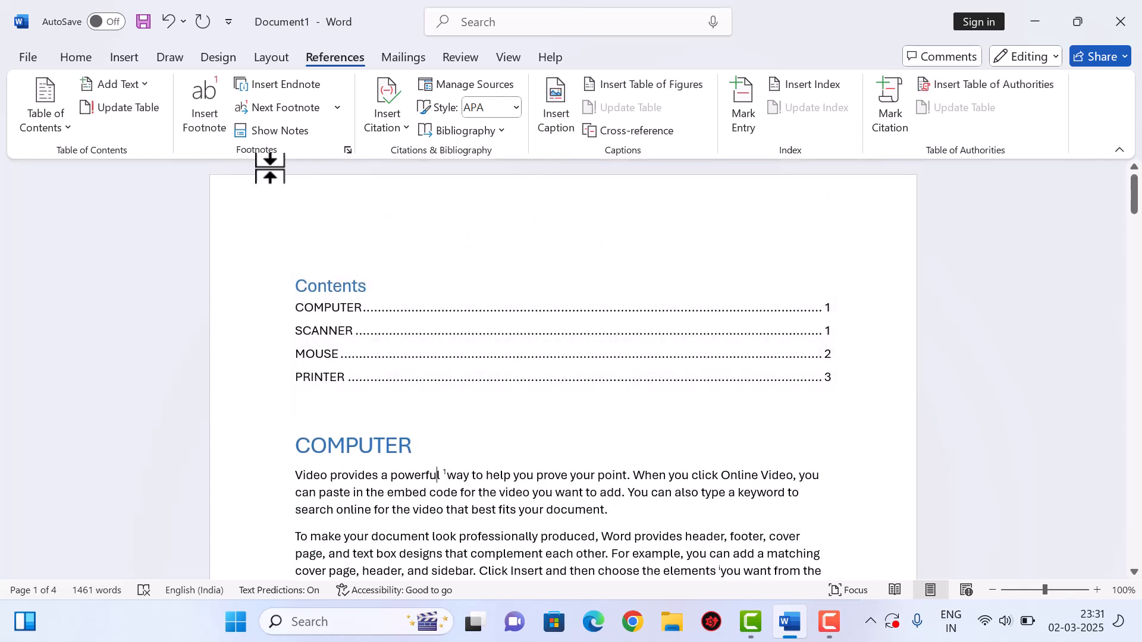
{"action": "left_click", "coordinate": [294, 111]}
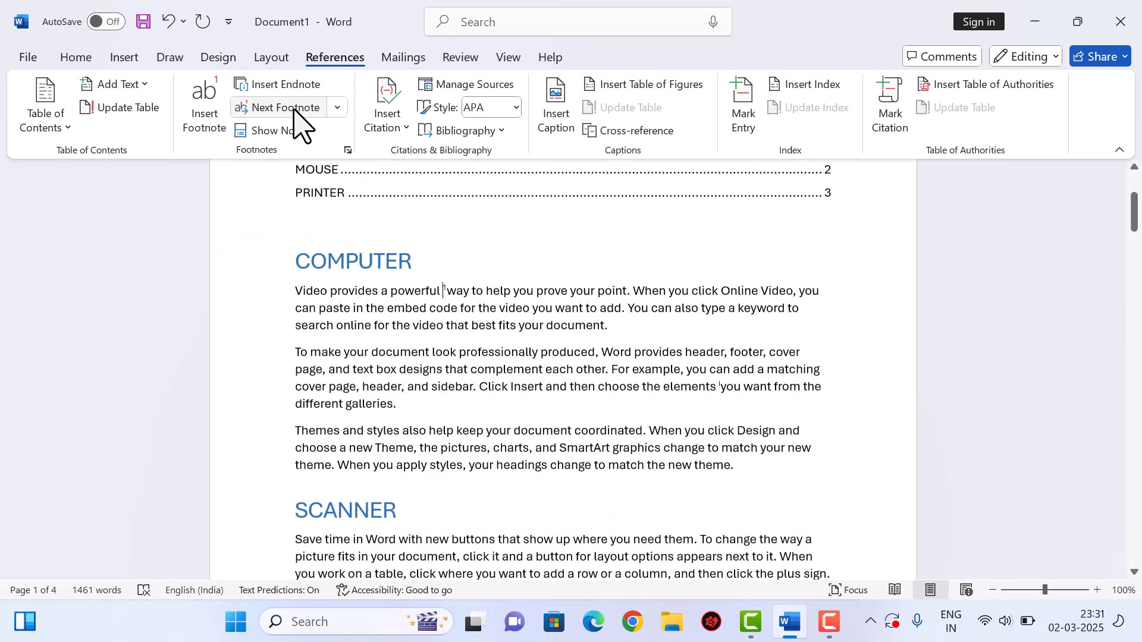
{"action": "left_click", "coordinate": [294, 111]}
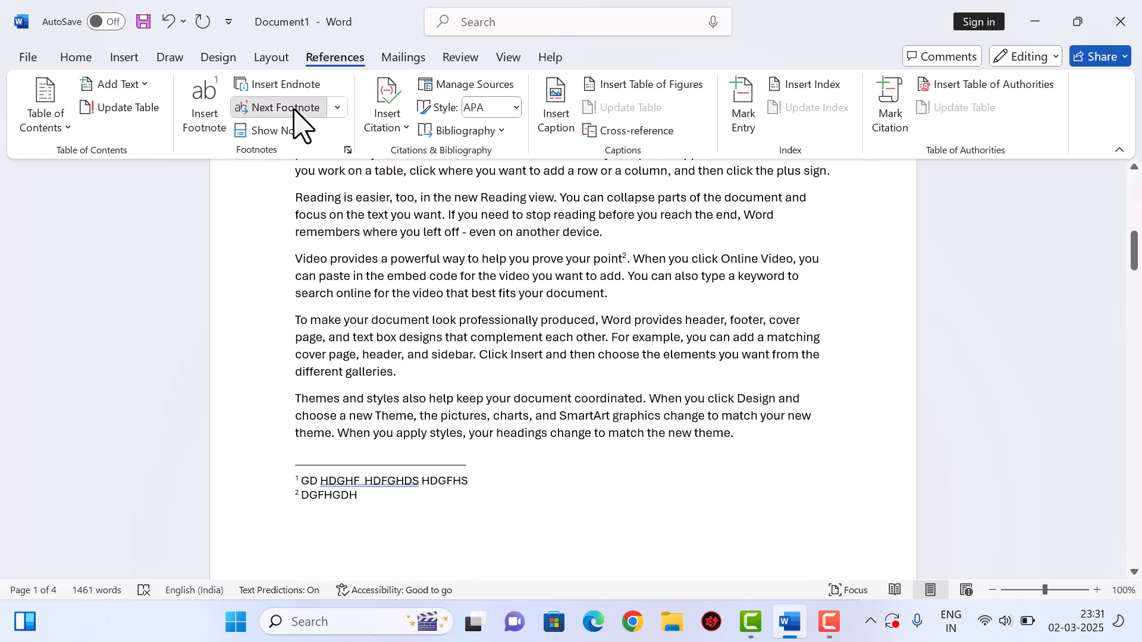
{"action": "left_click", "coordinate": [294, 110]}
- Step back through previous footnotes to footnote reference 1
{"action": "left_click", "coordinate": [337, 110]}
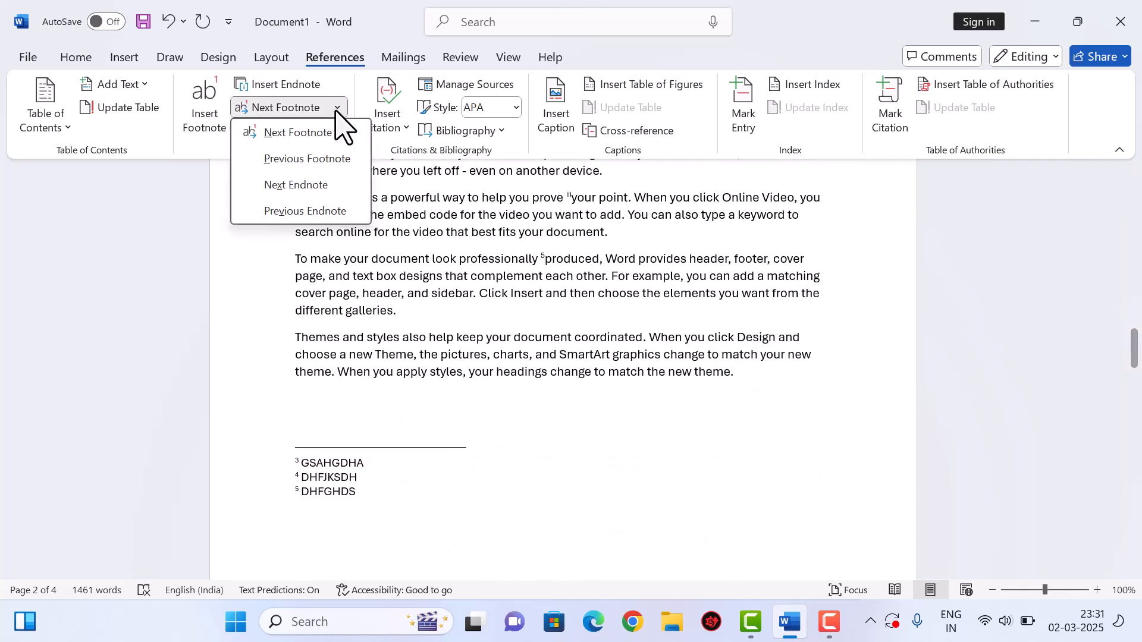
{"action": "left_click", "coordinate": [330, 169]}
{"action": "left_click", "coordinate": [337, 108]}
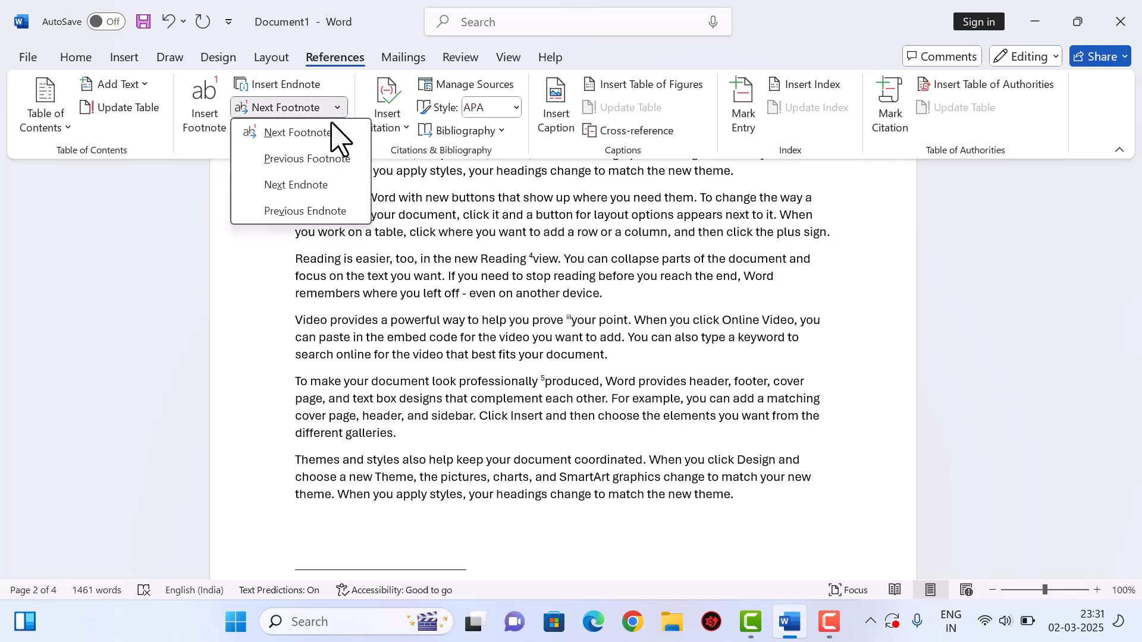
{"action": "left_click", "coordinate": [332, 169]}
{"action": "left_click", "coordinate": [337, 111]}
{"action": "left_click", "coordinate": [331, 165]}
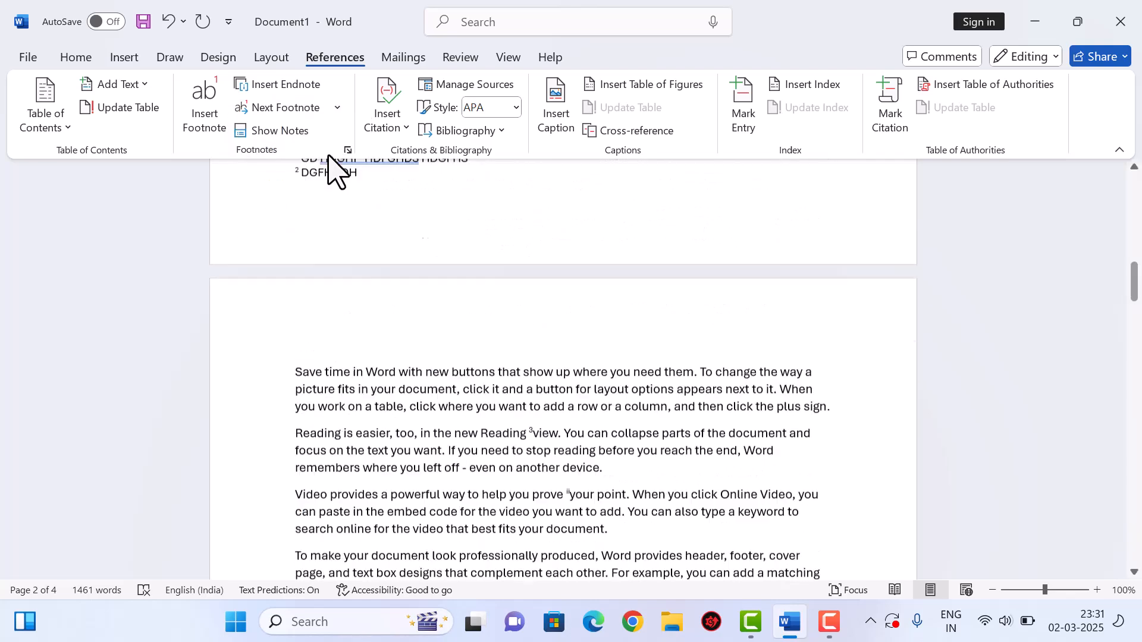
{"action": "left_click", "coordinate": [337, 108]}
{"action": "left_click", "coordinate": [337, 172]}
{"action": "left_click", "coordinate": [337, 109]}
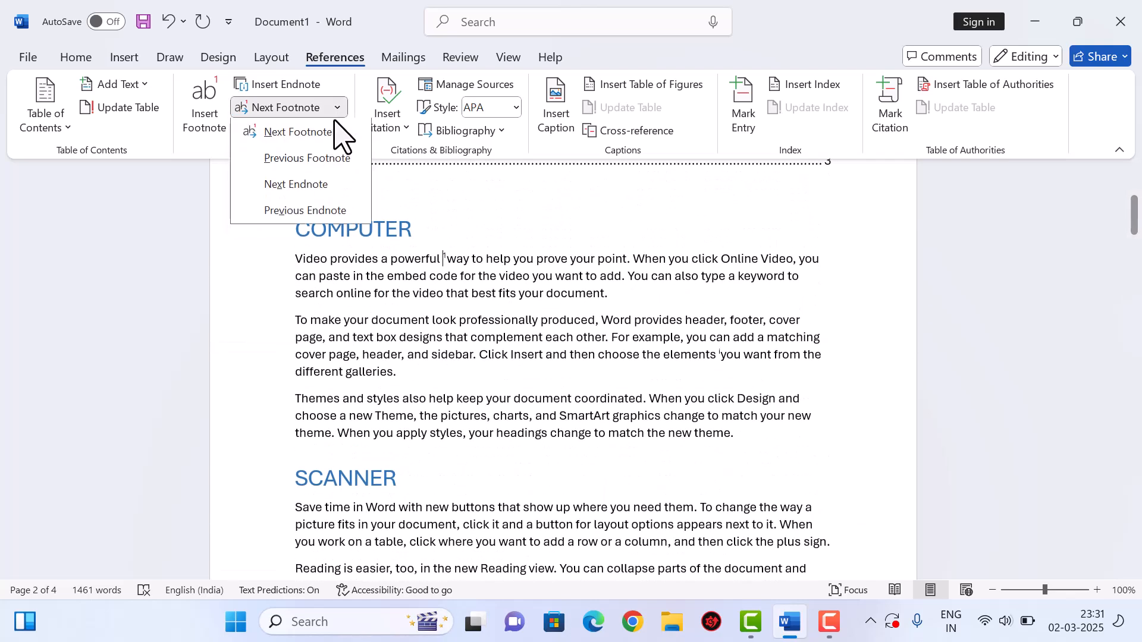
{"action": "left_click", "coordinate": [338, 172]}
- Move forward two footnotes, then back again to footnote 1 after 'powerful'
{"action": "left_click", "coordinate": [336, 111]}
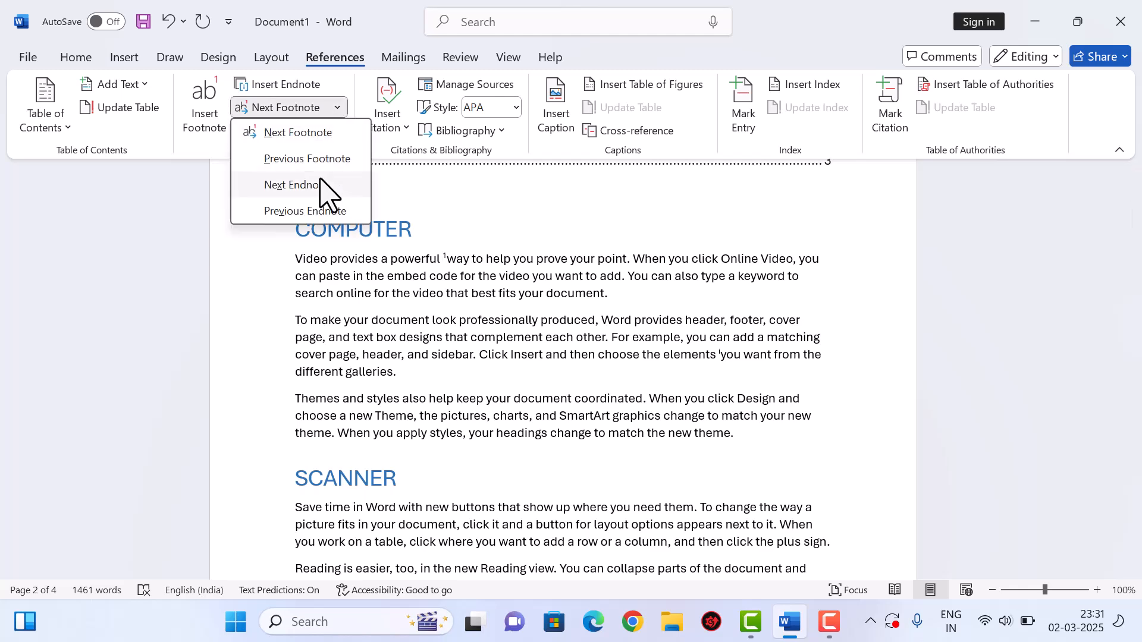
{"action": "left_click", "coordinate": [319, 146]}
{"action": "left_click", "coordinate": [337, 108]}
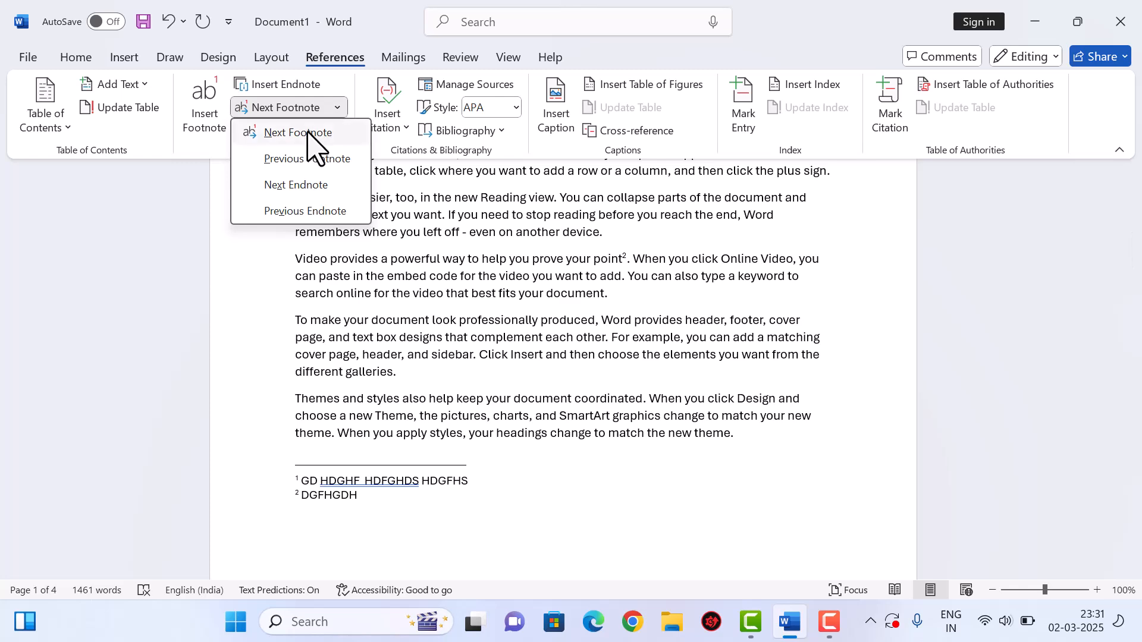
{"action": "left_click", "coordinate": [309, 133]}
{"action": "left_click", "coordinate": [338, 109]}
{"action": "left_click", "coordinate": [320, 158]}
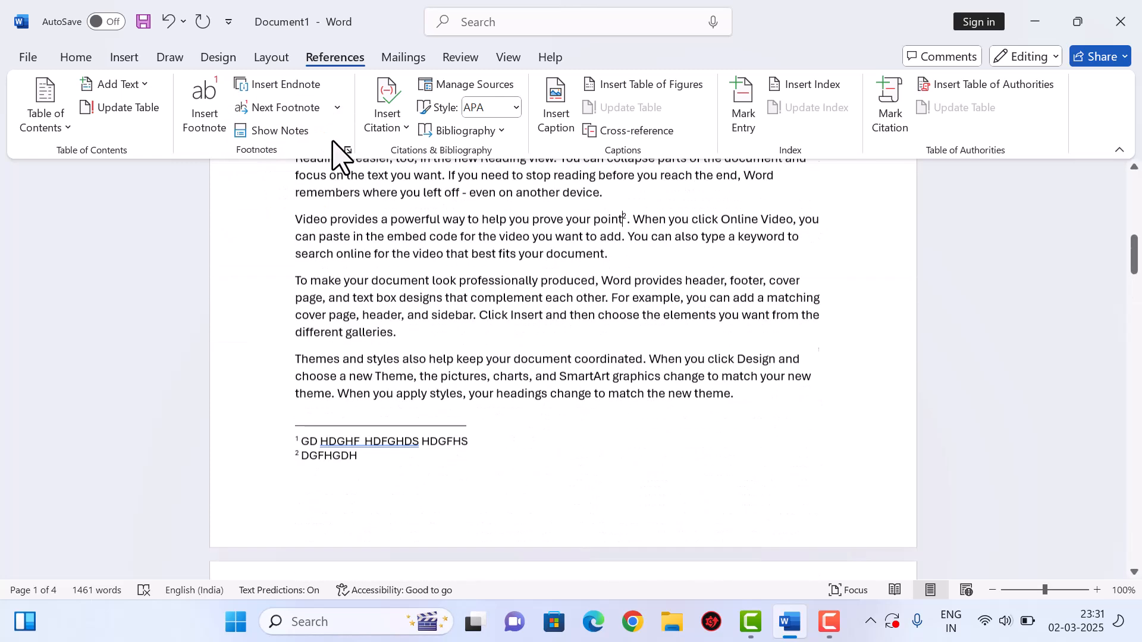
{"action": "left_click", "coordinate": [337, 108]}
{"action": "left_click", "coordinate": [319, 159]}
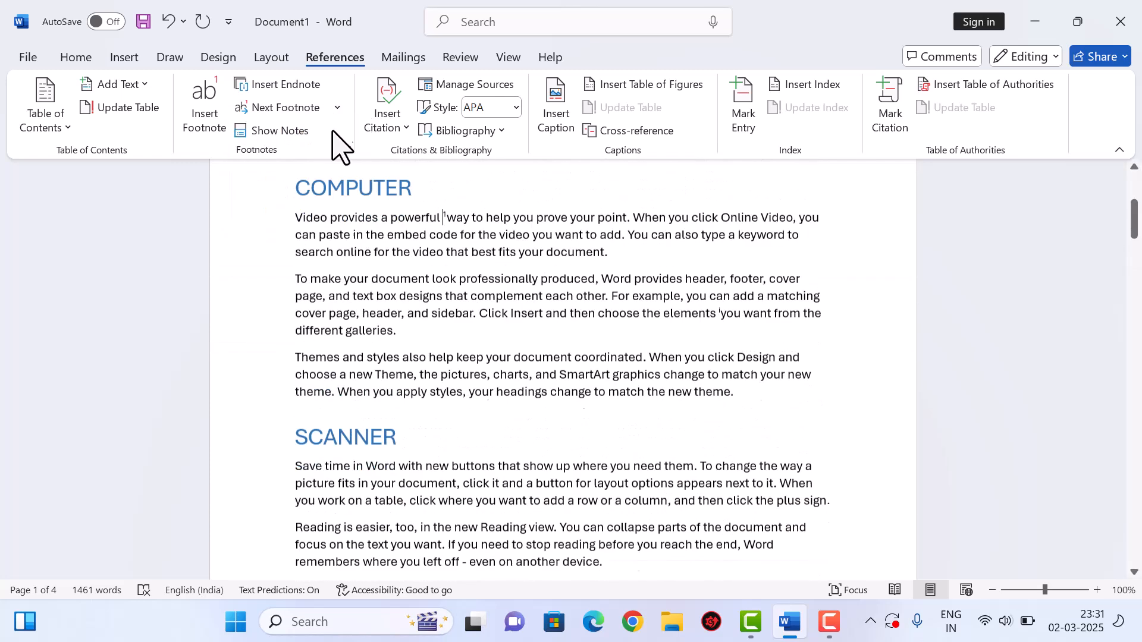
{"action": "left_click", "coordinate": [337, 109]}
{"action": "left_click", "coordinate": [324, 160]}
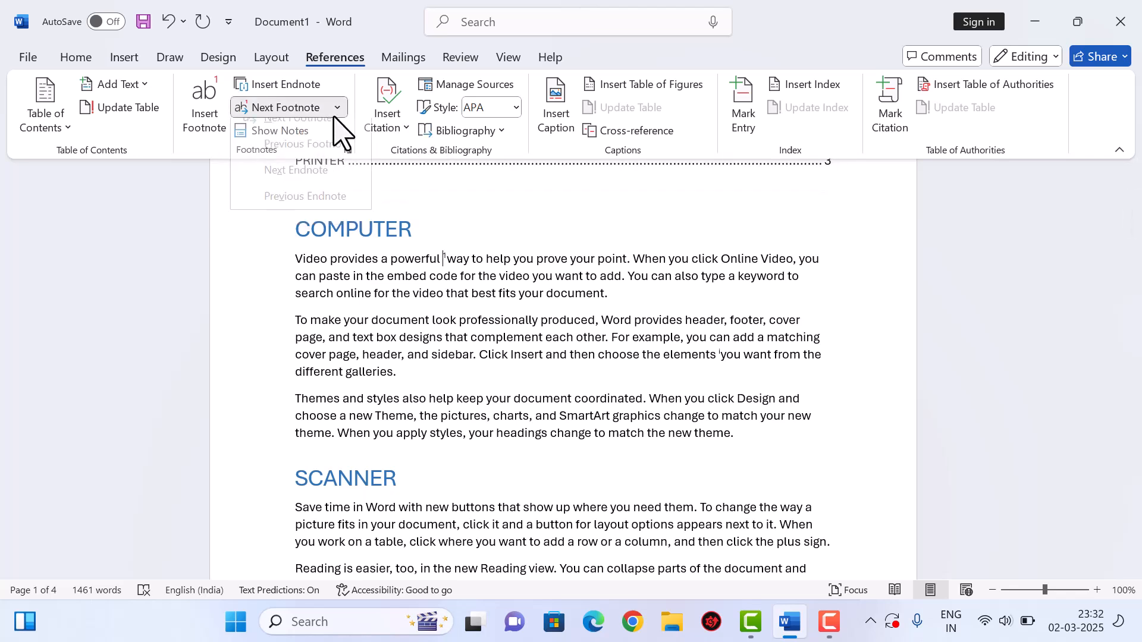
- Jump between endnote references around 'elements', then bring footnotes 1 and 2 into view
{"action": "left_click", "coordinate": [338, 108]}
{"action": "left_click", "coordinate": [318, 187]}
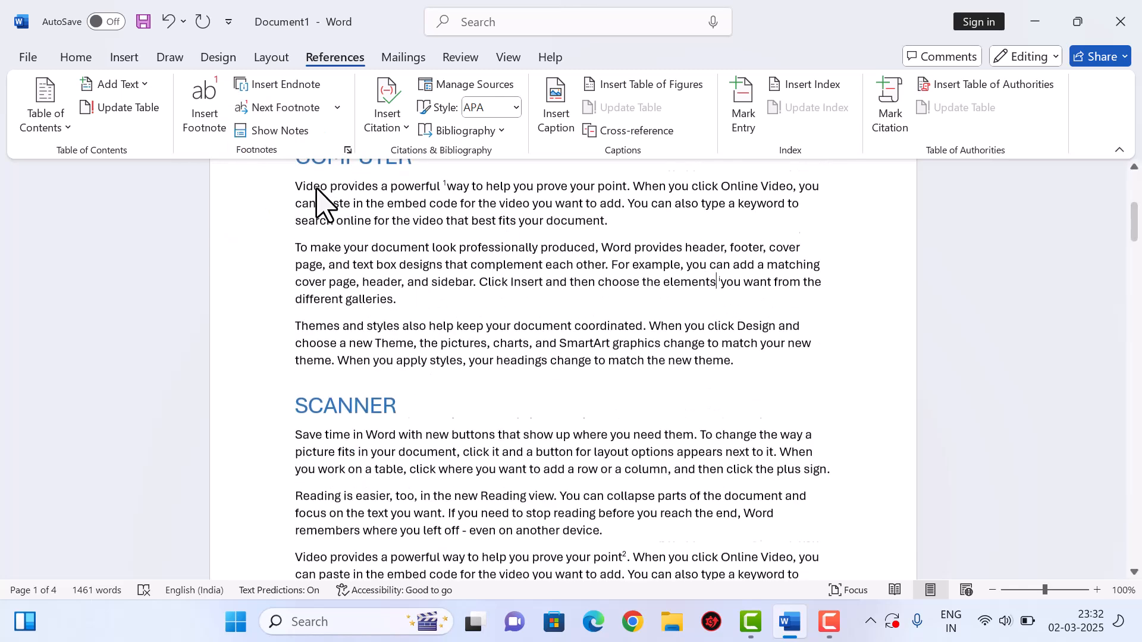
{"action": "left_click", "coordinate": [337, 108]}
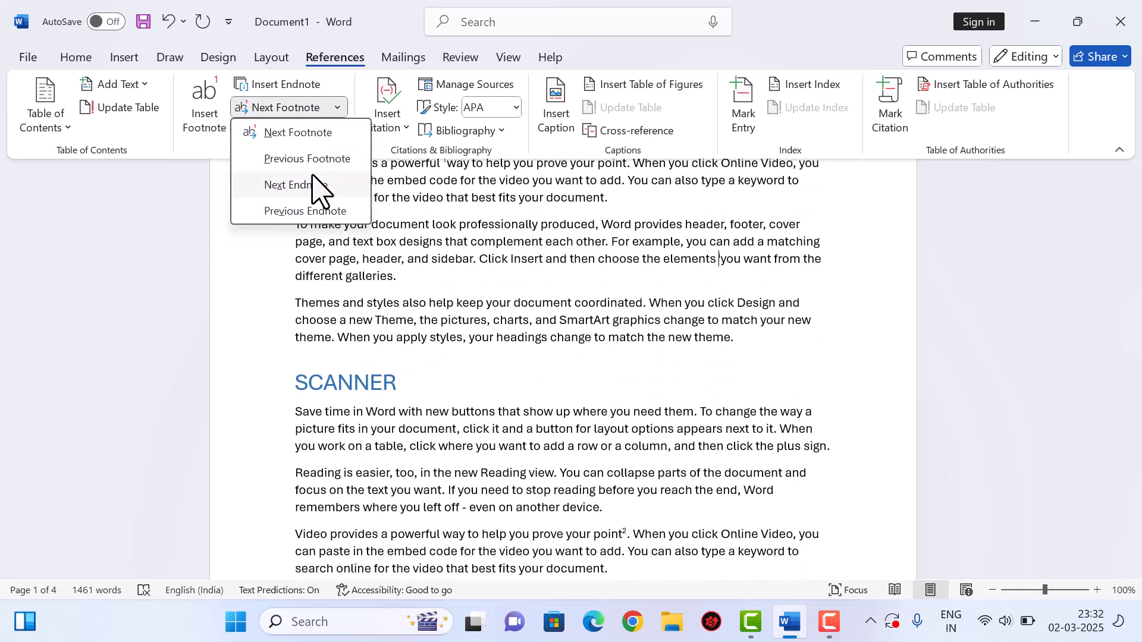
{"action": "left_click", "coordinate": [316, 185]}
{"action": "left_click", "coordinate": [337, 108]}
{"action": "left_click", "coordinate": [312, 186]}
{"action": "left_click", "coordinate": [338, 108]}
{"action": "left_click", "coordinate": [310, 211]}
{"action": "left_click", "coordinate": [338, 108]}
{"action": "left_click", "coordinate": [318, 212]}
{"action": "left_click", "coordinate": [337, 108]}
{"action": "left_click", "coordinate": [314, 212]}
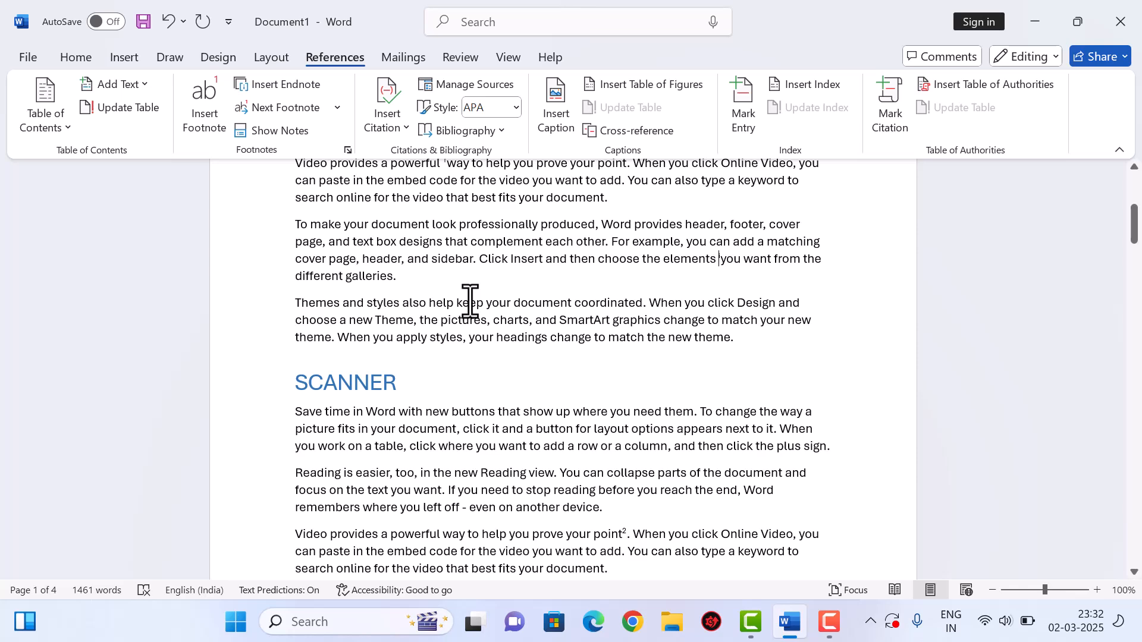
{"action": "scroll", "coordinate": [470, 300], "scroll_direction": "up", "scroll_amount": 5}
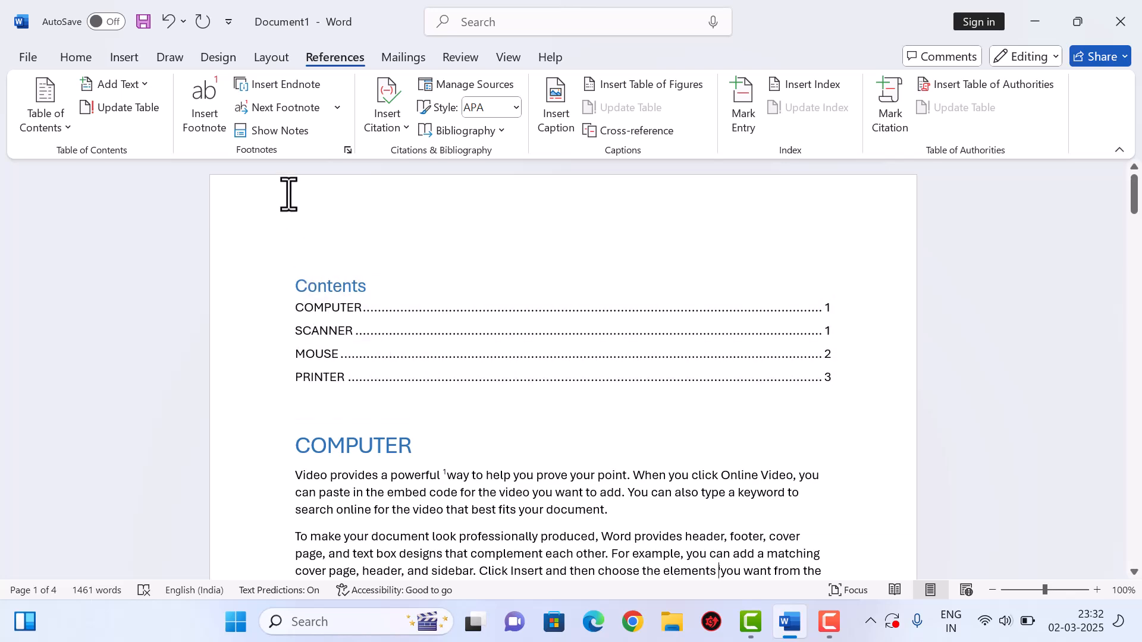
{"action": "scroll", "coordinate": [536, 304], "scroll_direction": "down", "scroll_amount": 9}
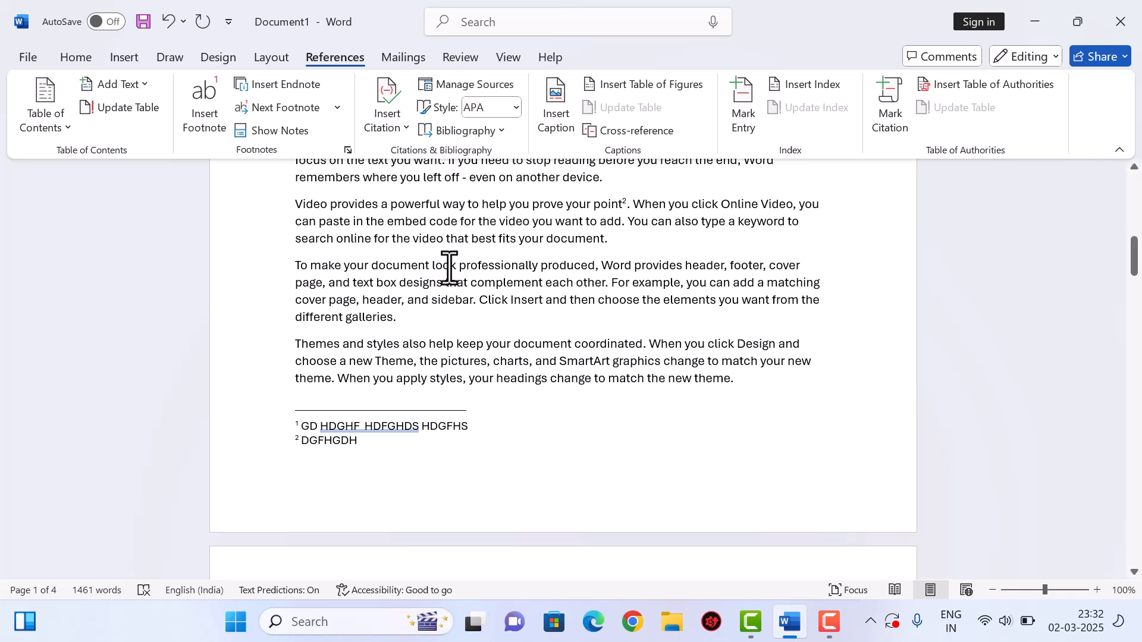
- Use Show Notes to visit the footnote area, then the endnotes on page 4
{"action": "left_click", "coordinate": [270, 131]}
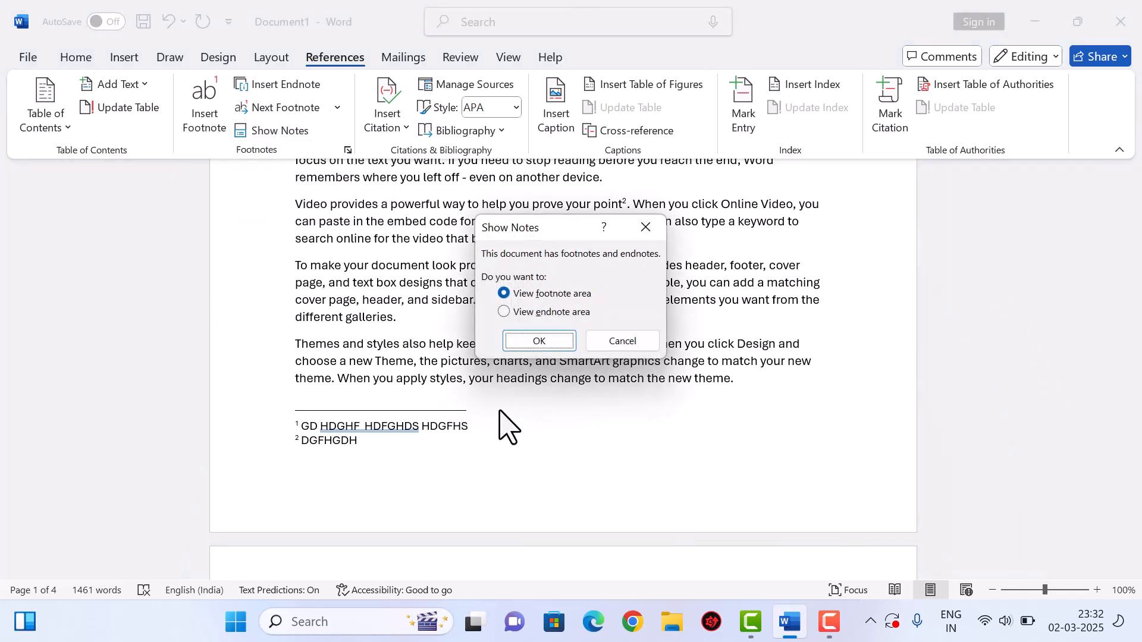
{"action": "left_click", "coordinate": [537, 343]}
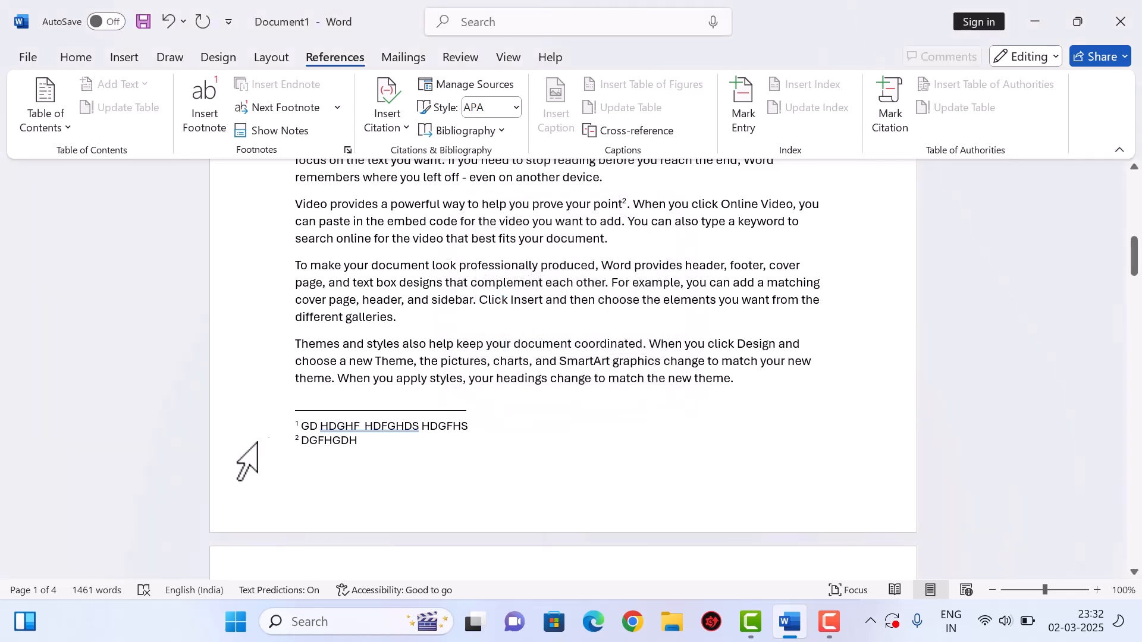
{"action": "left_click", "coordinate": [287, 135]}
{"action": "left_click", "coordinate": [287, 140]}
{"action": "left_click", "coordinate": [560, 313]}
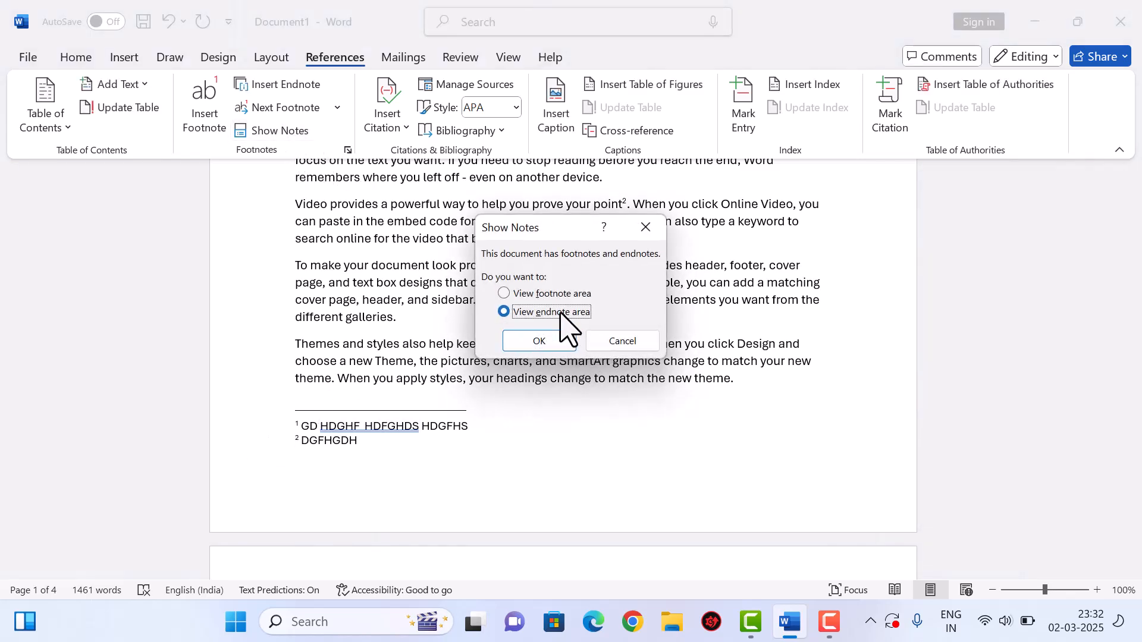
{"action": "left_click", "coordinate": [532, 342]}
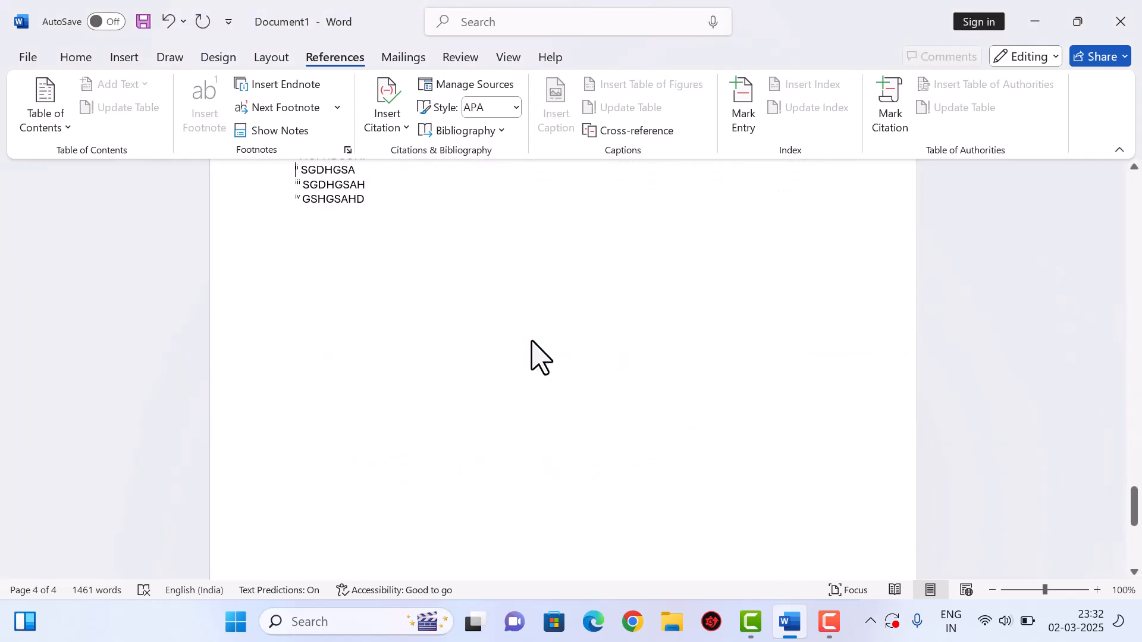
{"action": "left_click", "coordinate": [290, 138]}
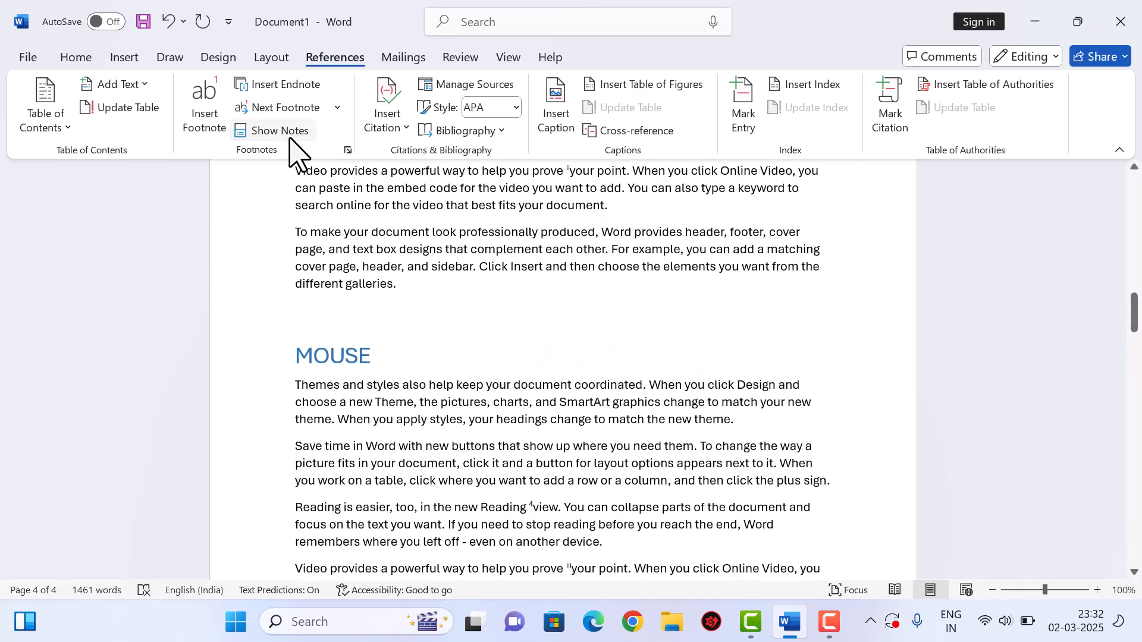
- Show the footnote area and then the endnote area once more
{"action": "left_click", "coordinate": [290, 138]}
{"action": "left_click", "coordinate": [554, 336]}
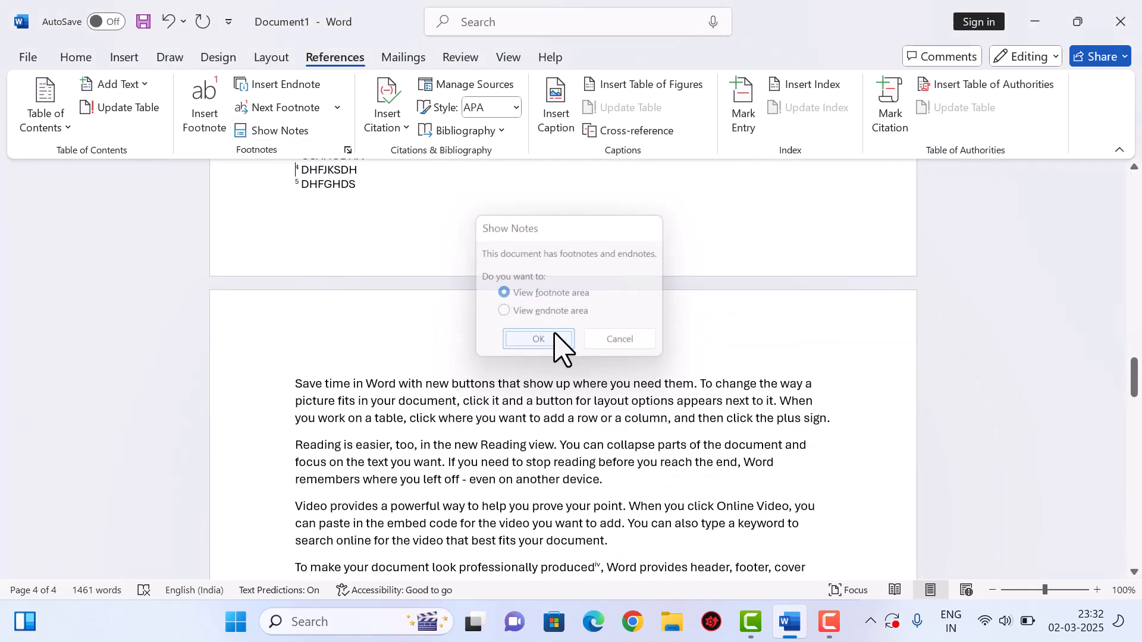
{"action": "left_click", "coordinate": [291, 133]}
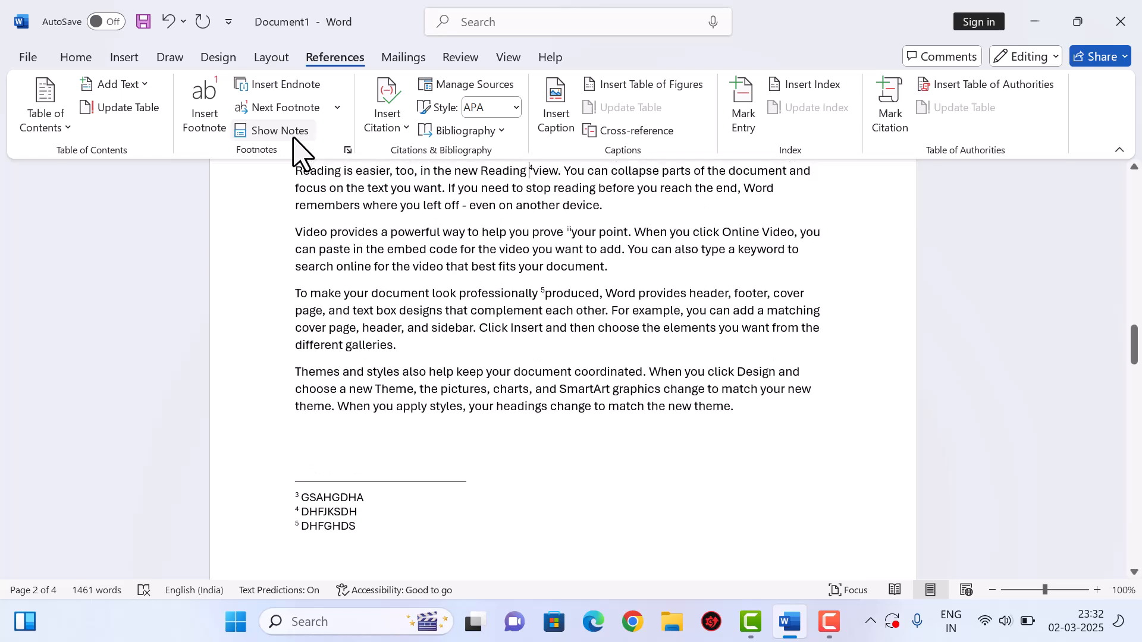
{"action": "left_click", "coordinate": [293, 138]}
{"action": "left_click", "coordinate": [552, 312]}
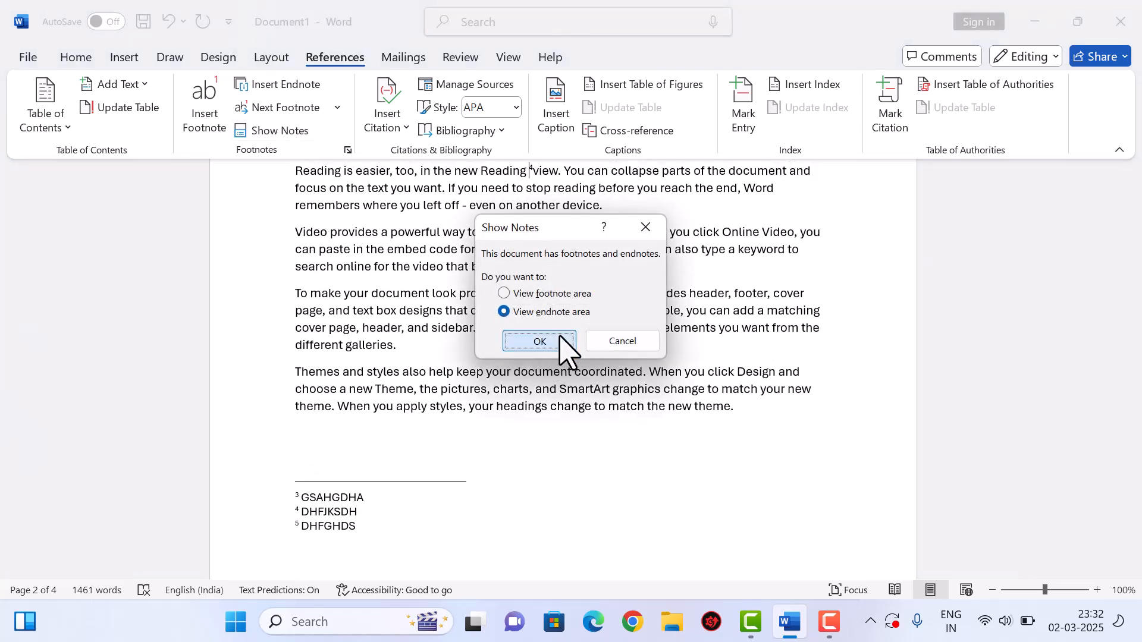
{"action": "left_click", "coordinate": [541, 342]}
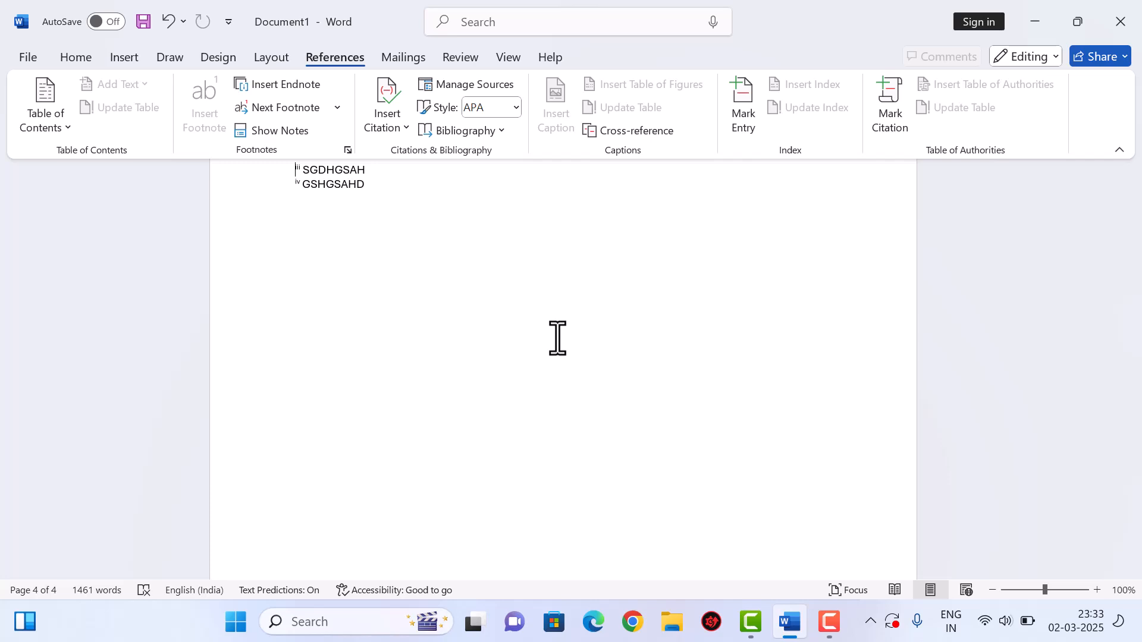
{"action": "scroll", "coordinate": [482, 293], "scroll_direction": "up", "scroll_amount": 10}
- Delete all existing text with select-all and type the quoted phrase "Do or Die"
{"action": "left_click", "coordinate": [451, 317]}
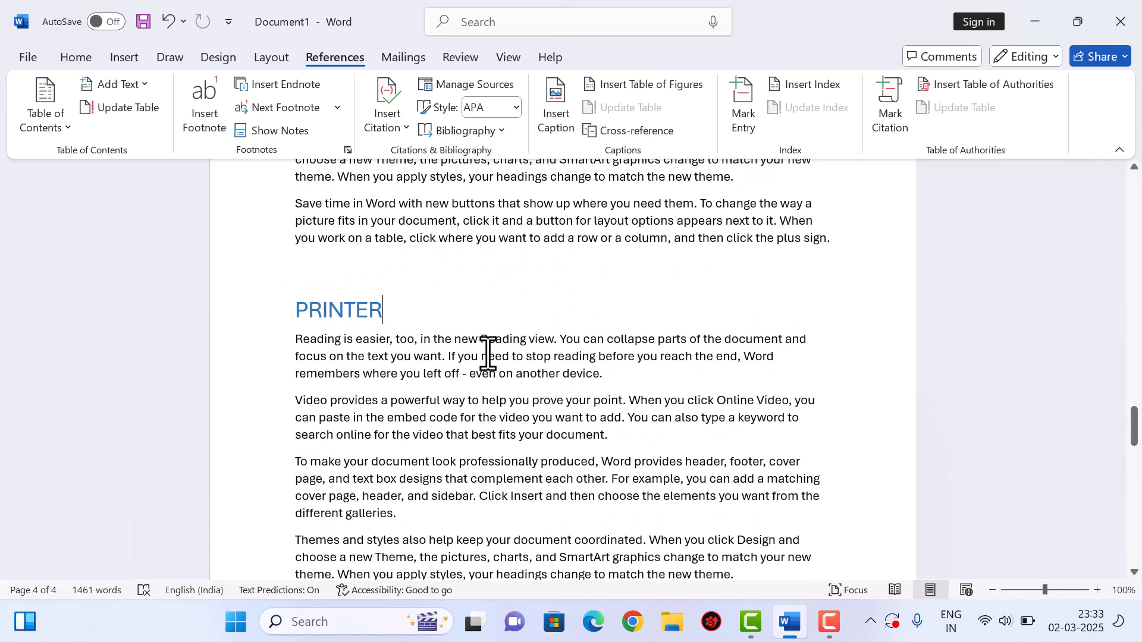
{"action": "key", "text": "ctrl+a"}
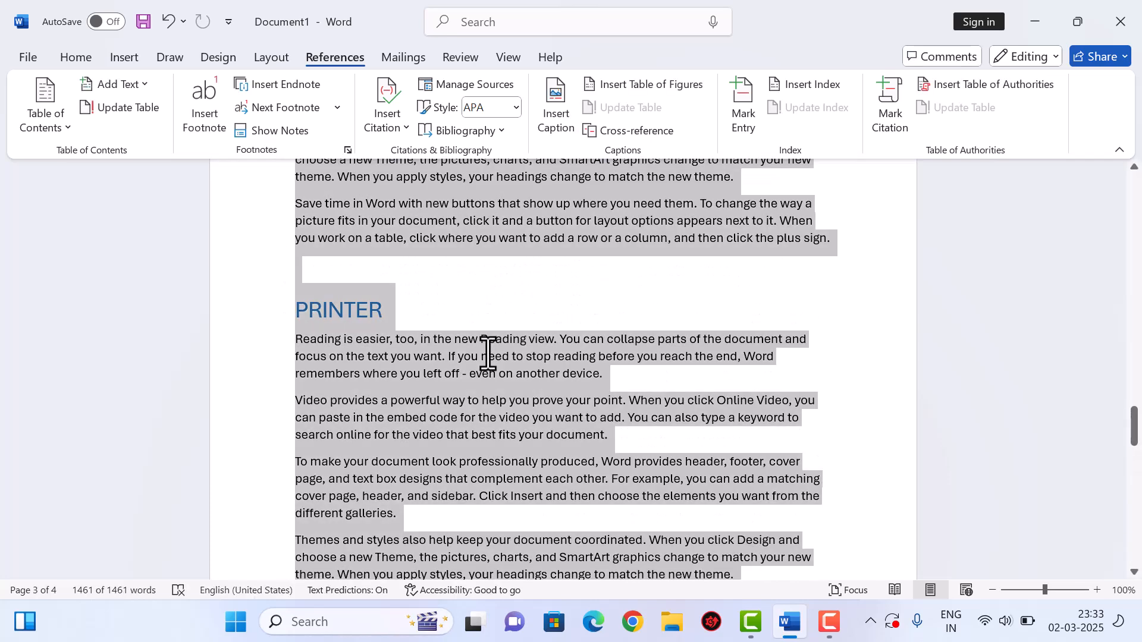
{"action": "key", "text": "Delete"}
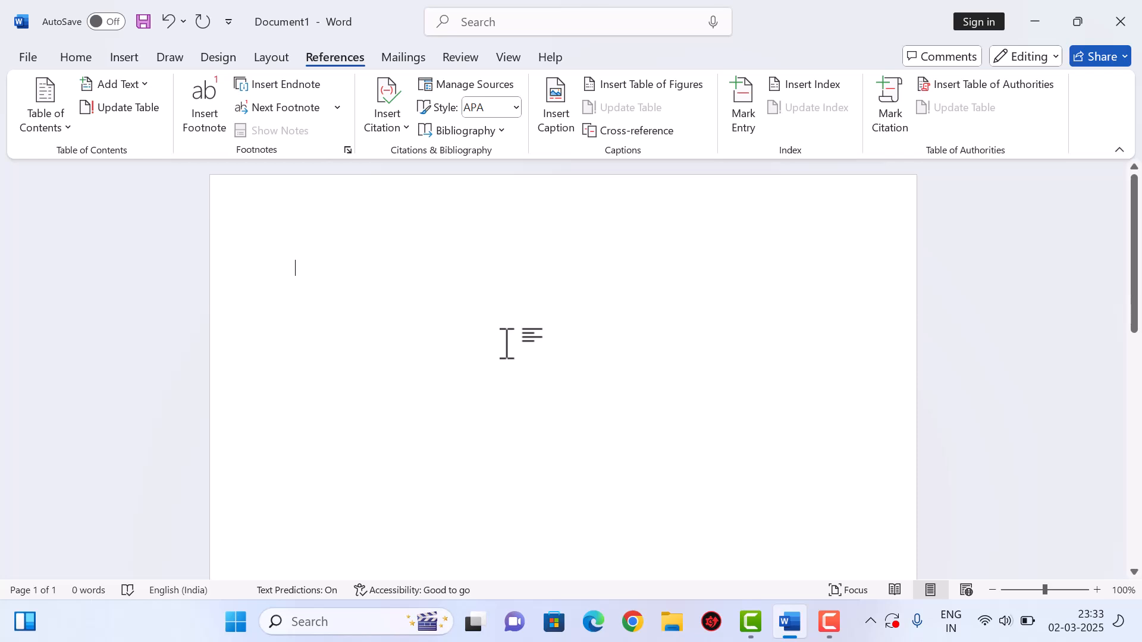
{"action": "type", "text": "\"\""}
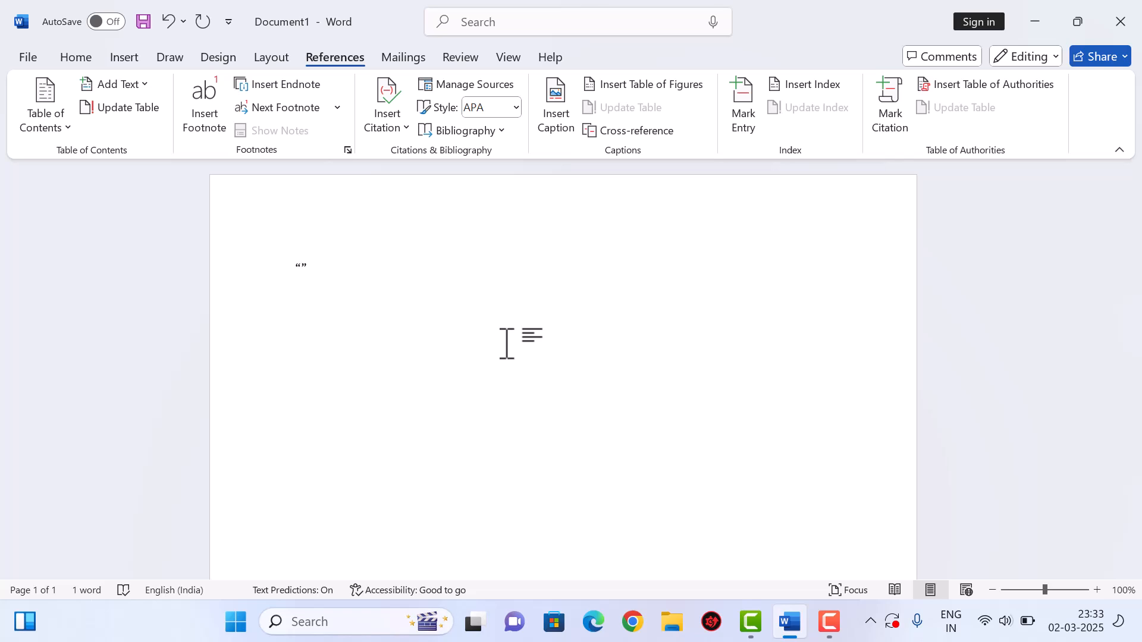
{"action": "type", "text": "Do or D"}
{"action": "key", "text": "Right"}
{"action": "type", "text": "ie"}
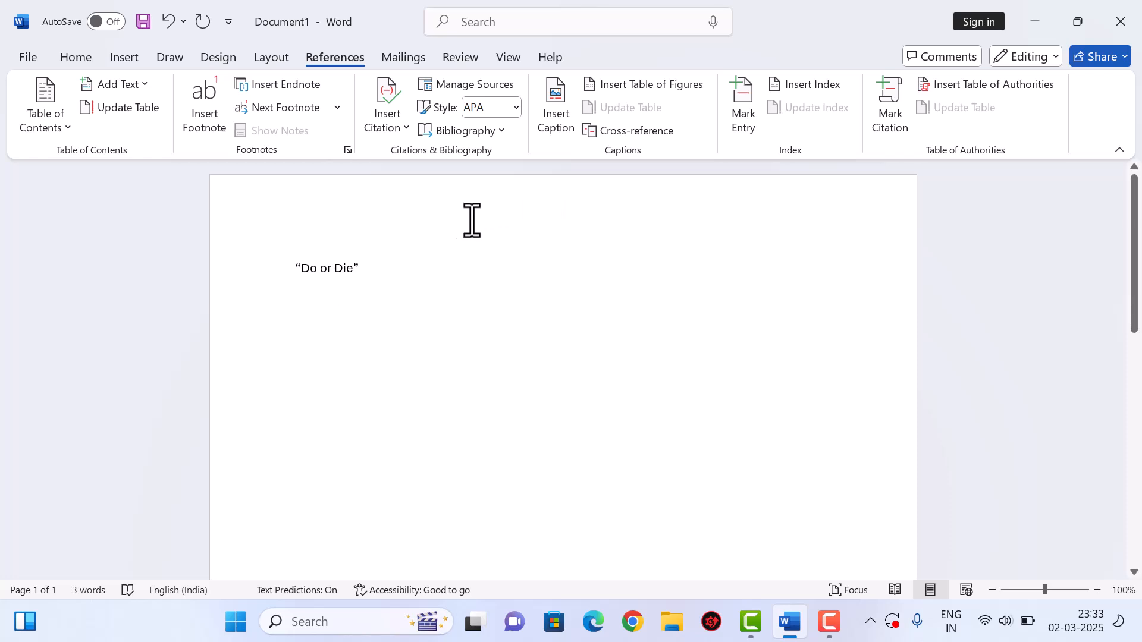
- Start a new citation source via Insert Citation and set its type to Book
{"action": "left_click", "coordinate": [391, 126]}
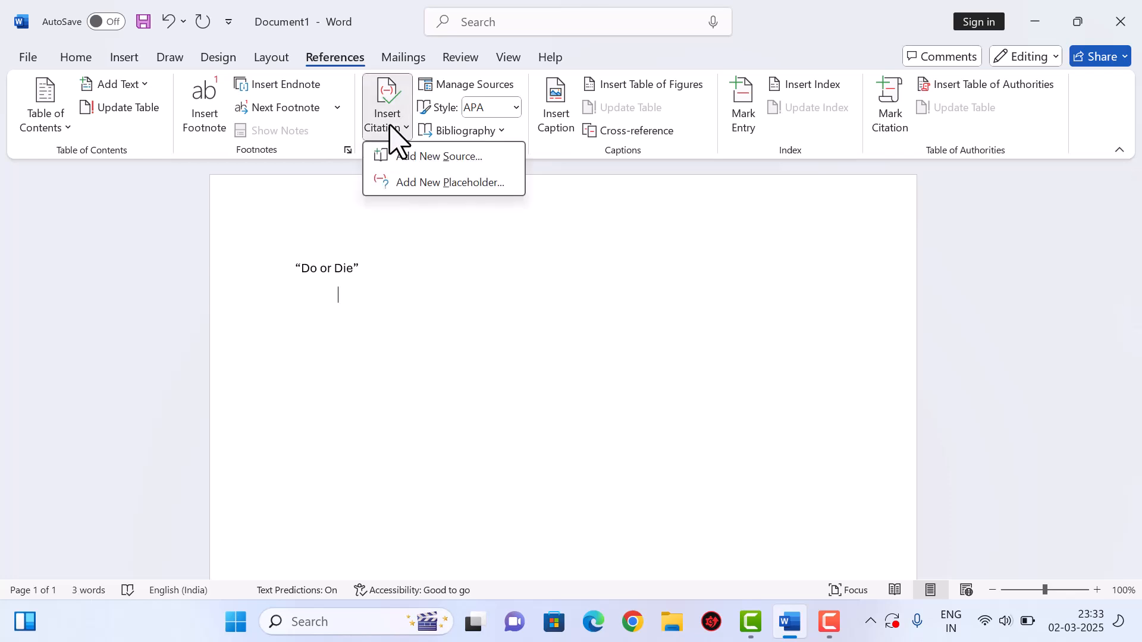
{"action": "left_click", "coordinate": [447, 157]}
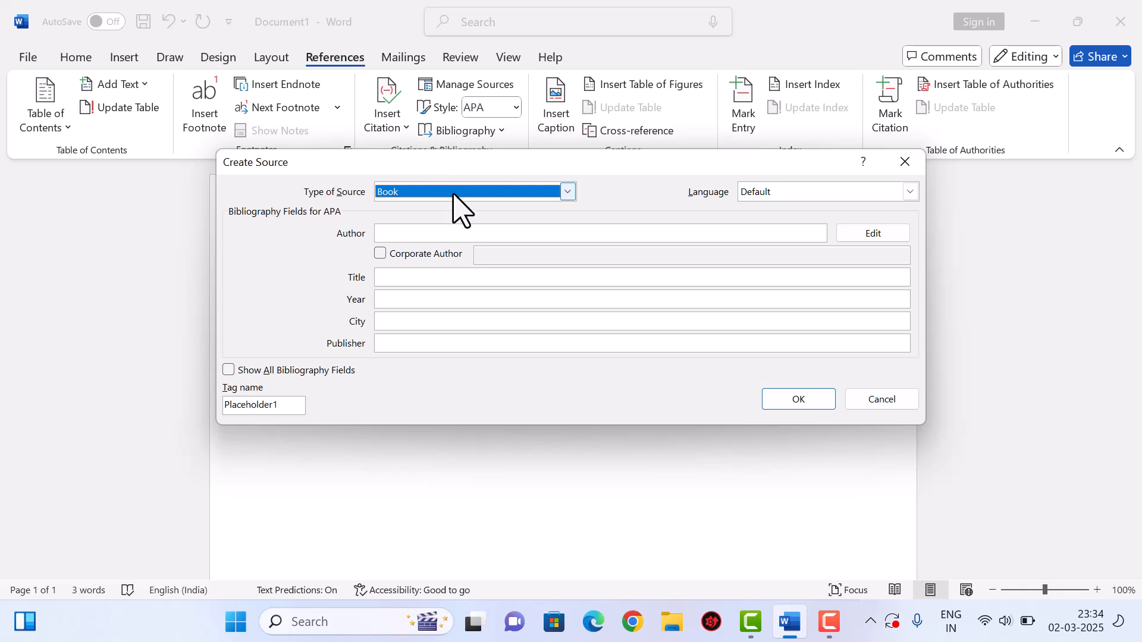
{"action": "left_click_drag", "start_coordinate": [468, 167], "coordinate": [625, 206]}
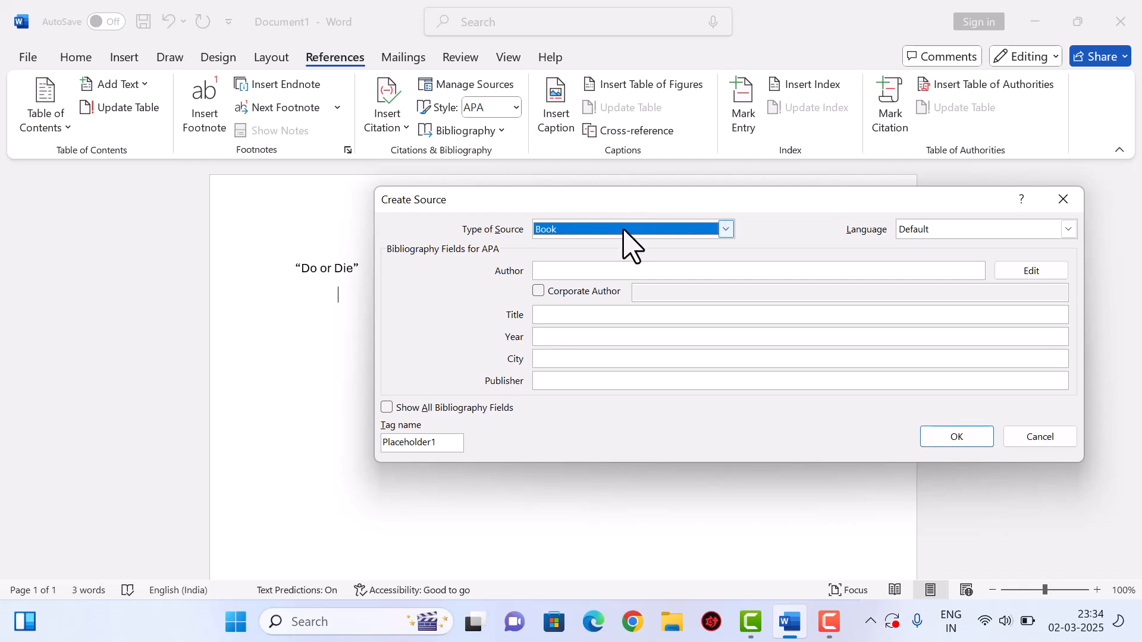
{"action": "left_click", "coordinate": [625, 231]}
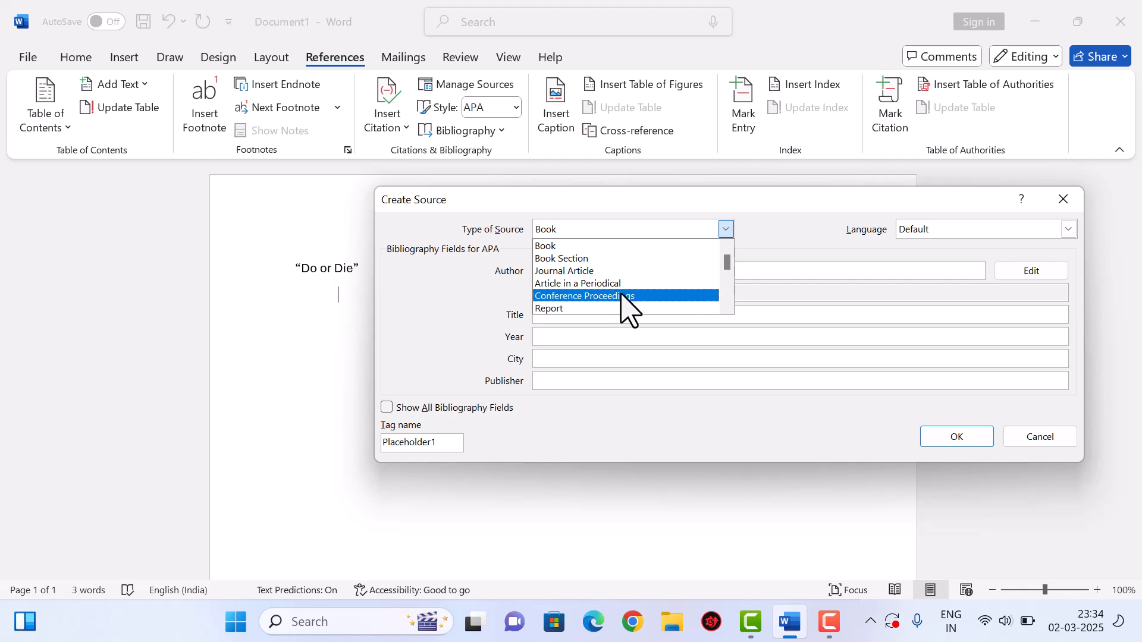
{"action": "scroll", "coordinate": [623, 309], "scroll_direction": "down", "scroll_amount": 7}
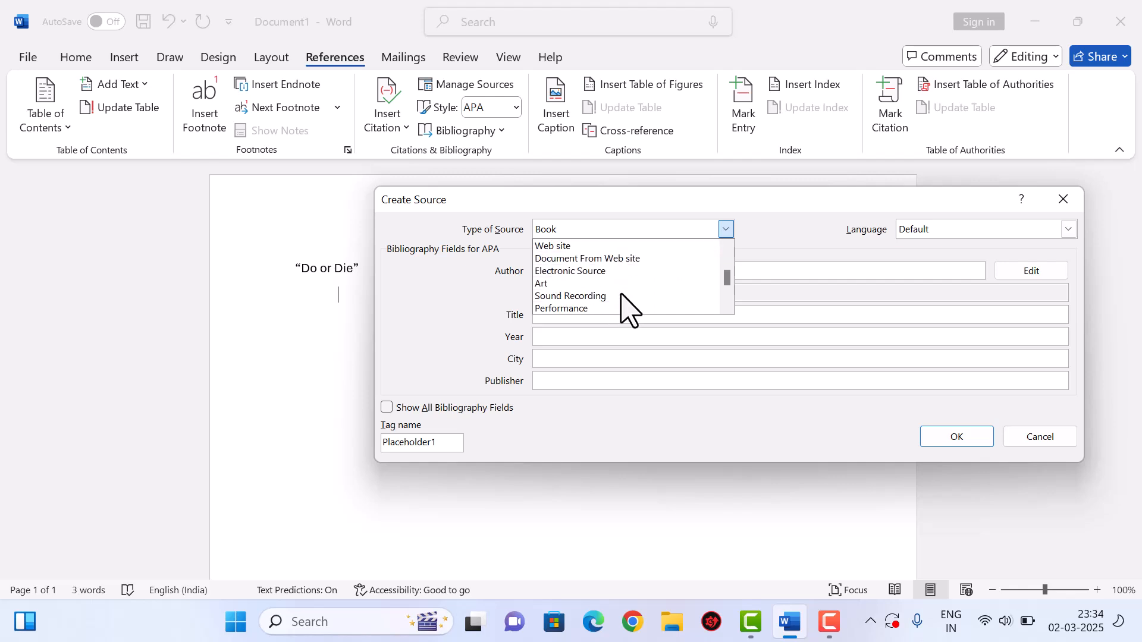
{"action": "scroll", "coordinate": [623, 300], "scroll_direction": "down", "scroll_amount": 1}
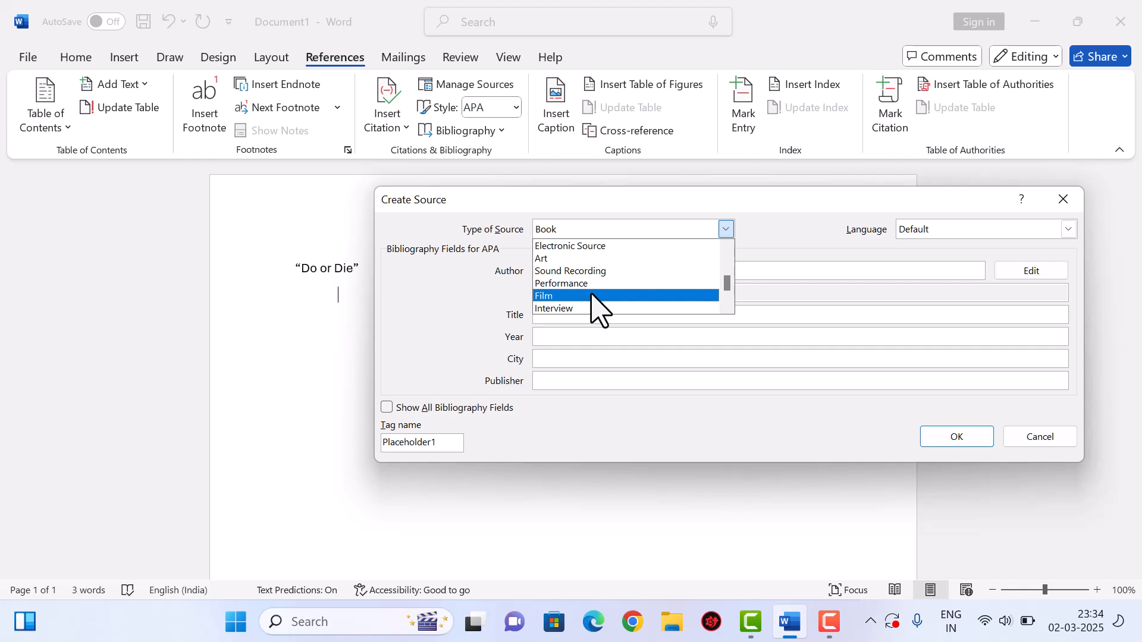
{"action": "scroll", "coordinate": [595, 301], "scroll_direction": "up", "scroll_amount": 8}
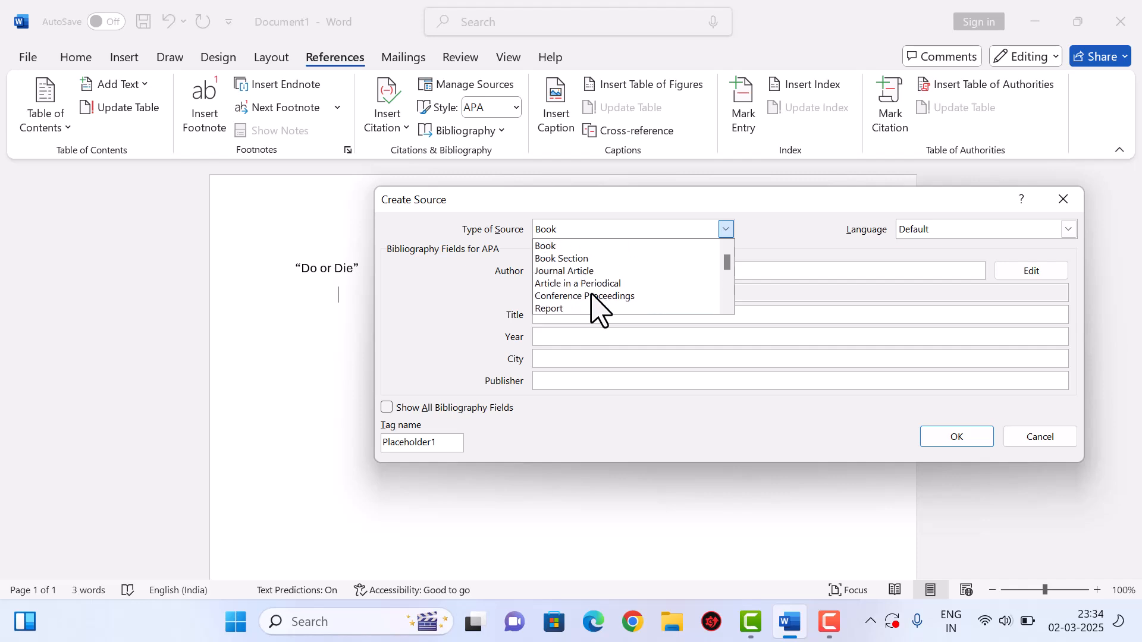
{"action": "left_click", "coordinate": [571, 246]}
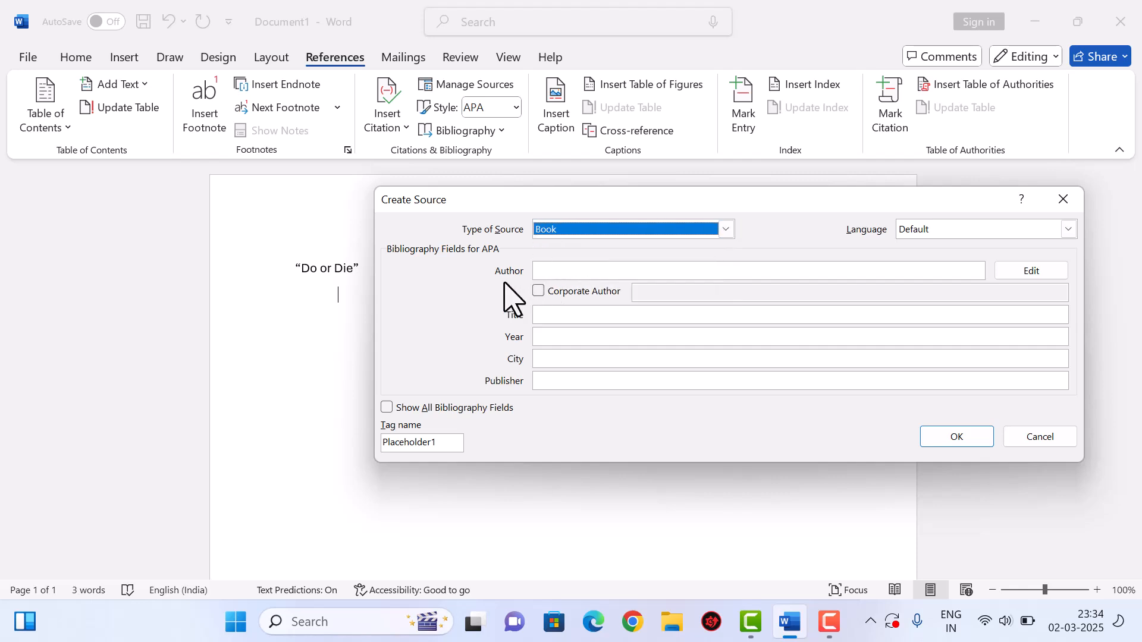
- Enter the author, a title, year 1925, city Delhi and publisher DC Books, then insert the citation
{"action": "left_click", "coordinate": [563, 272]}
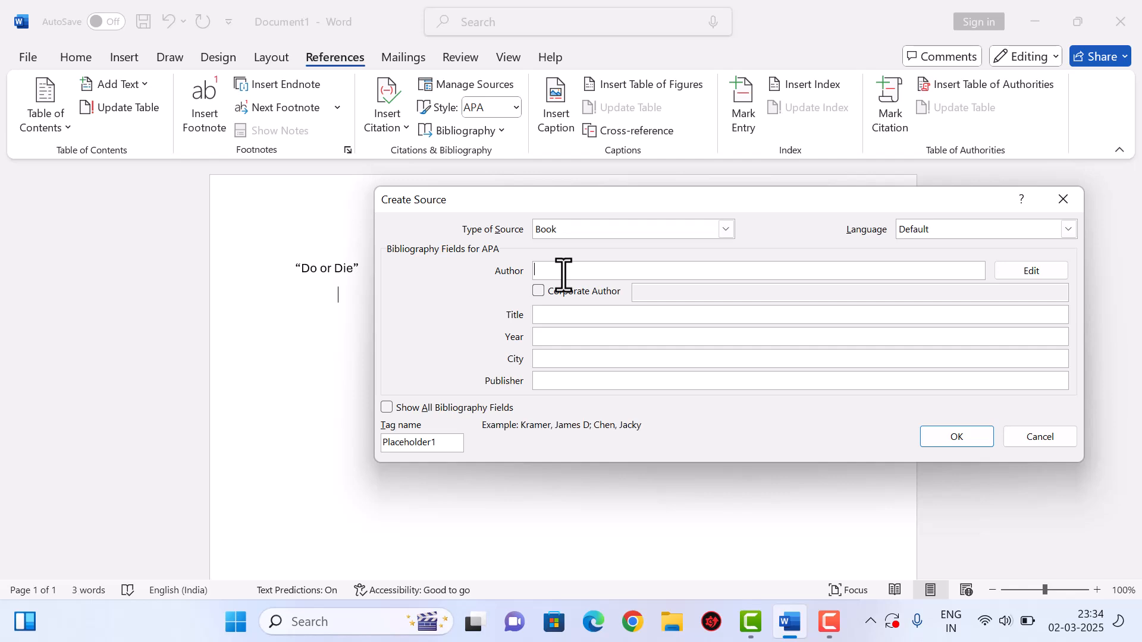
{"action": "type", "text": "Gandh"}
{"action": "key", "text": "Tab"}
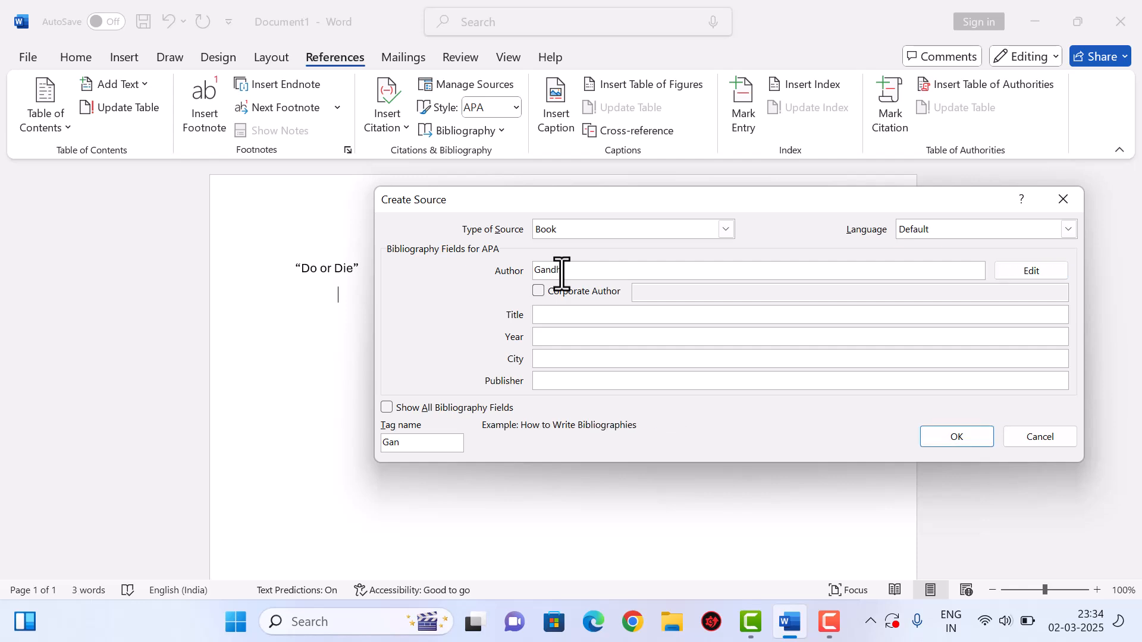
{"action": "type", "text": "XXXXXXXXXXXXXXXXXXXXXx"}
{"action": "key", "text": "Tab"}
{"action": "type", "text": "1925"}
{"action": "key", "text": "Tab"}
{"action": "type", "text": "Delhi"}
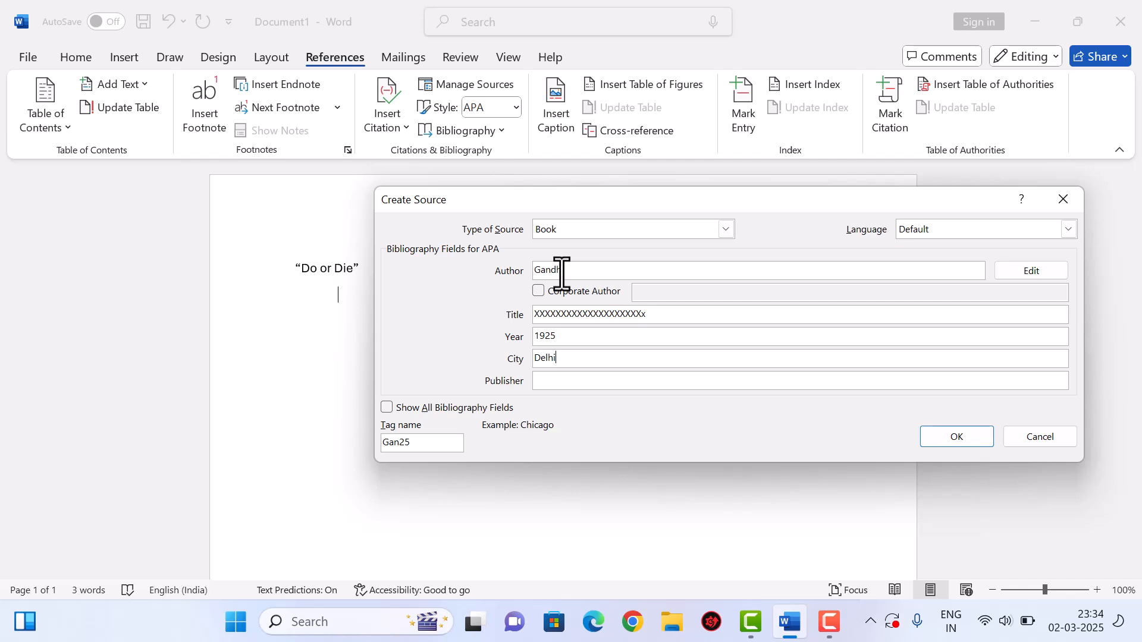
{"action": "key", "text": "Tab"}
{"action": "type", "text": "DC Books"}
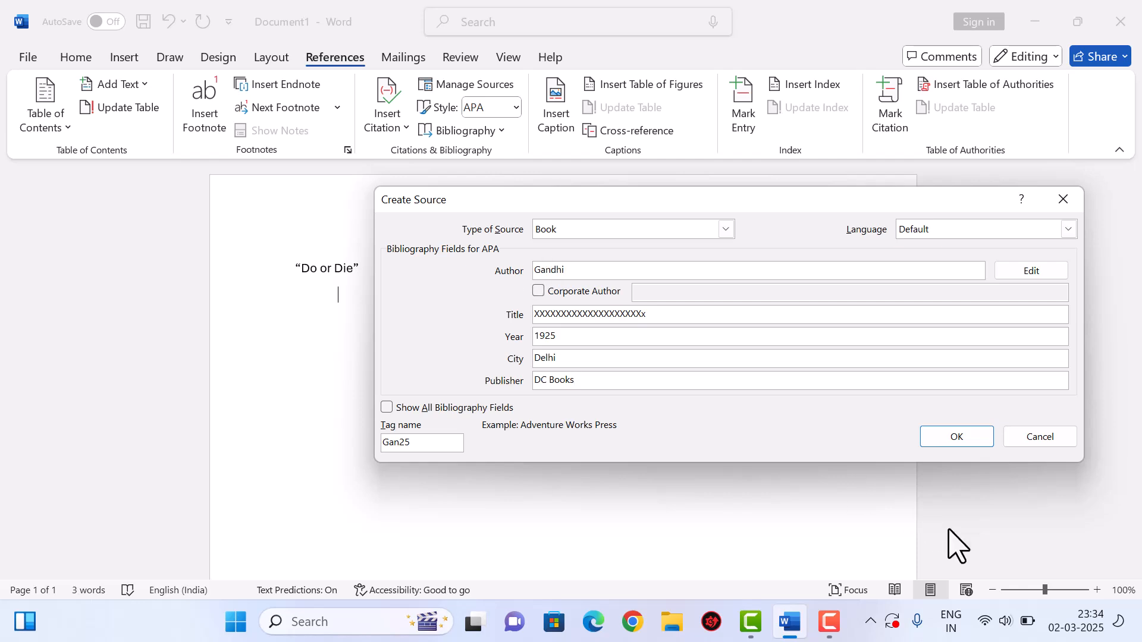
{"action": "left_click", "coordinate": [958, 445]}
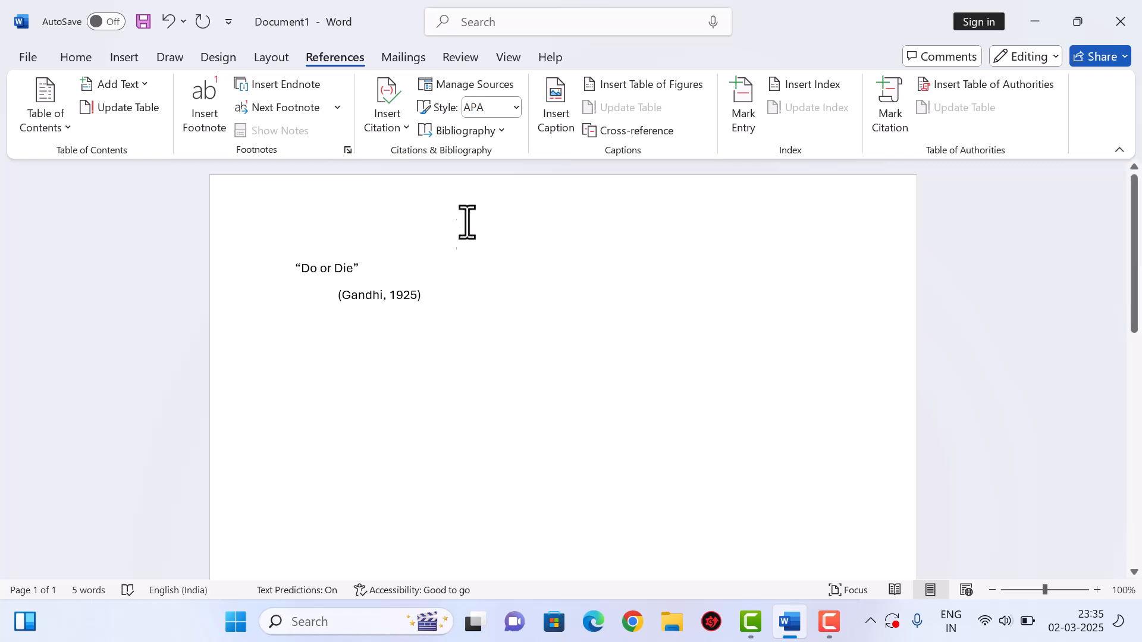
{"action": "left_click", "coordinate": [484, 86]}
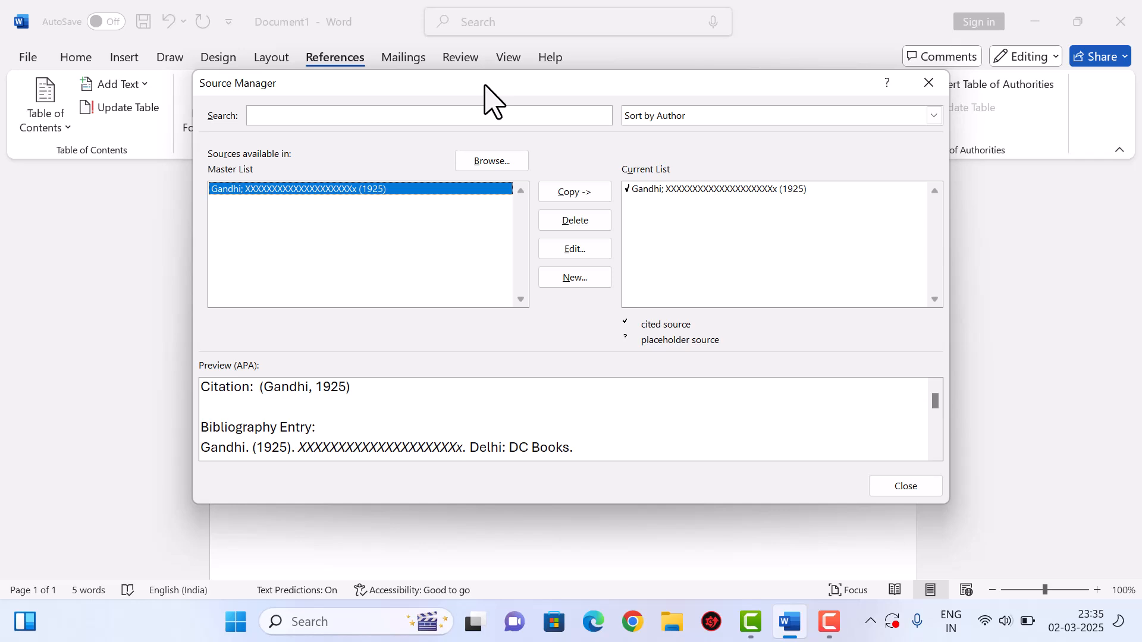
{"action": "left_click", "coordinate": [672, 191]}
{"action": "left_click", "coordinate": [588, 254]}
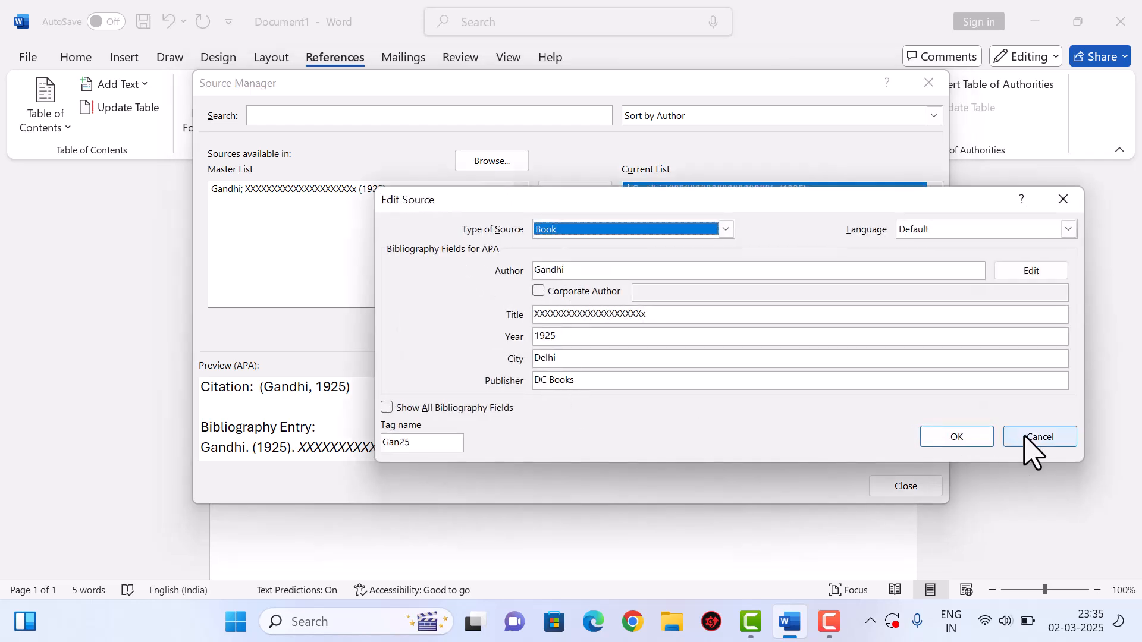
{"action": "left_click", "coordinate": [1041, 438]}
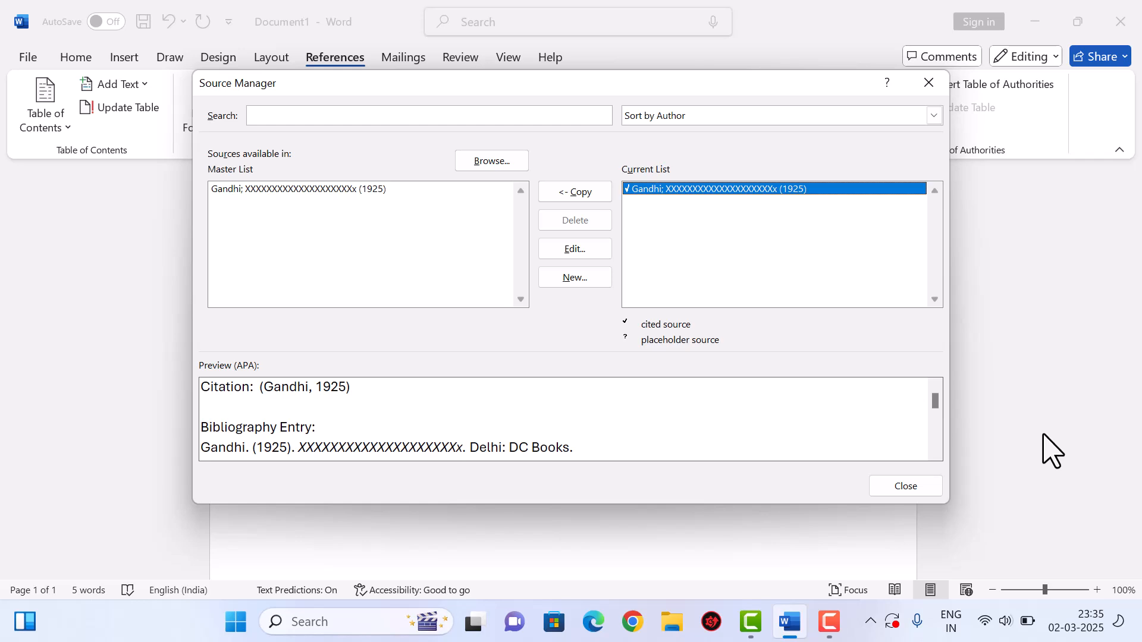
{"action": "left_click", "coordinate": [916, 487]}
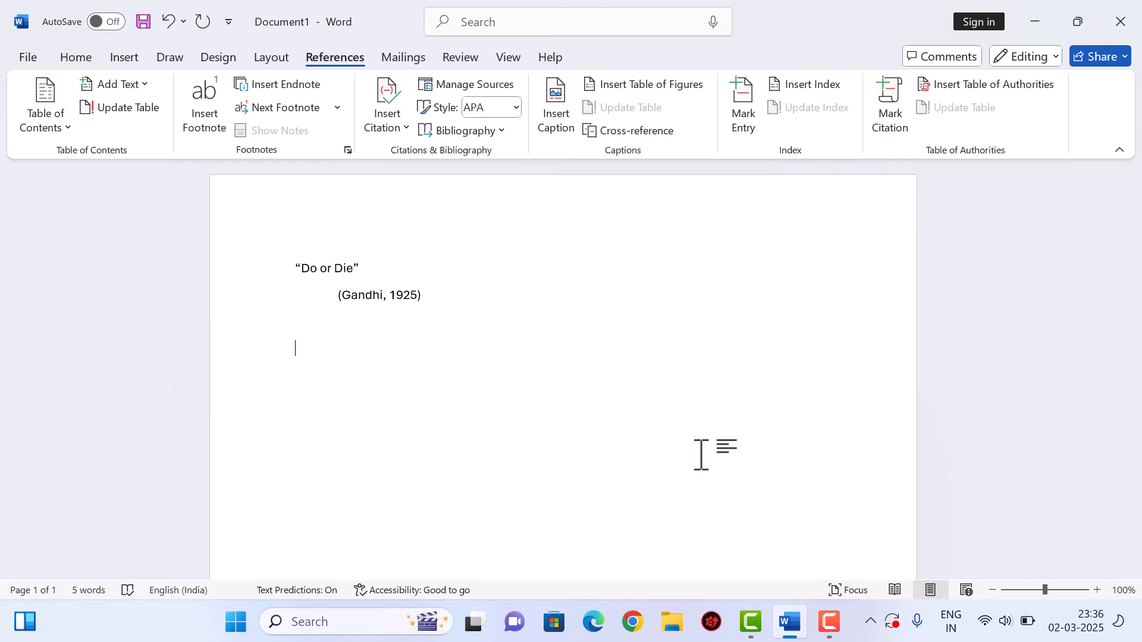
- Insert a Bibliography section and switch the citation style to Chicago, then GB7714
{"action": "left_click", "coordinate": [464, 131]}
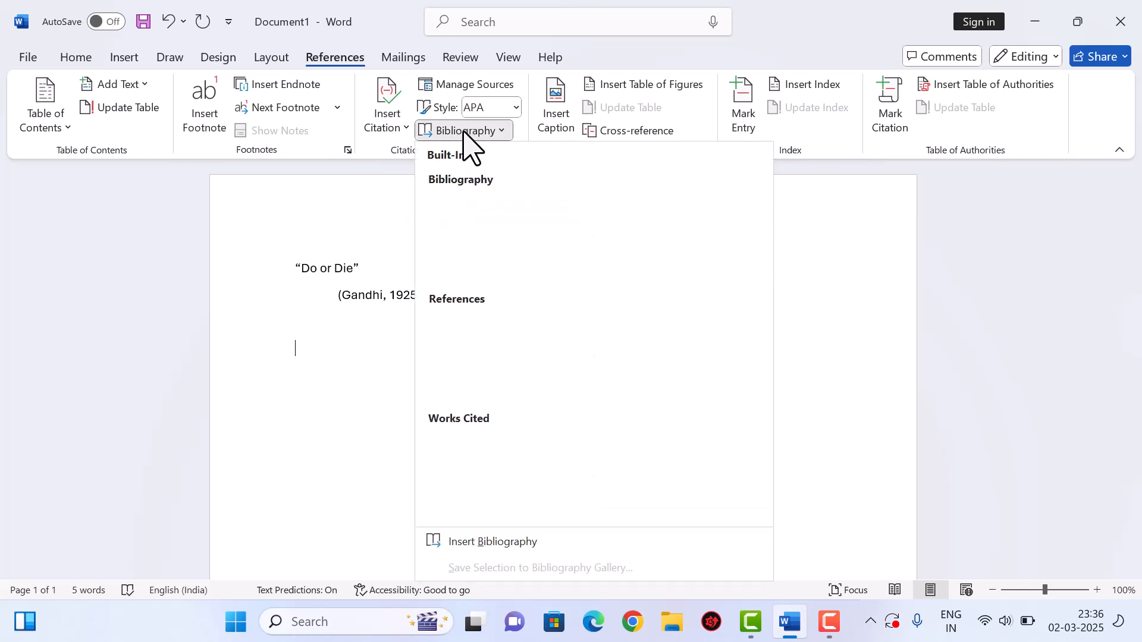
{"action": "left_click", "coordinate": [522, 240]}
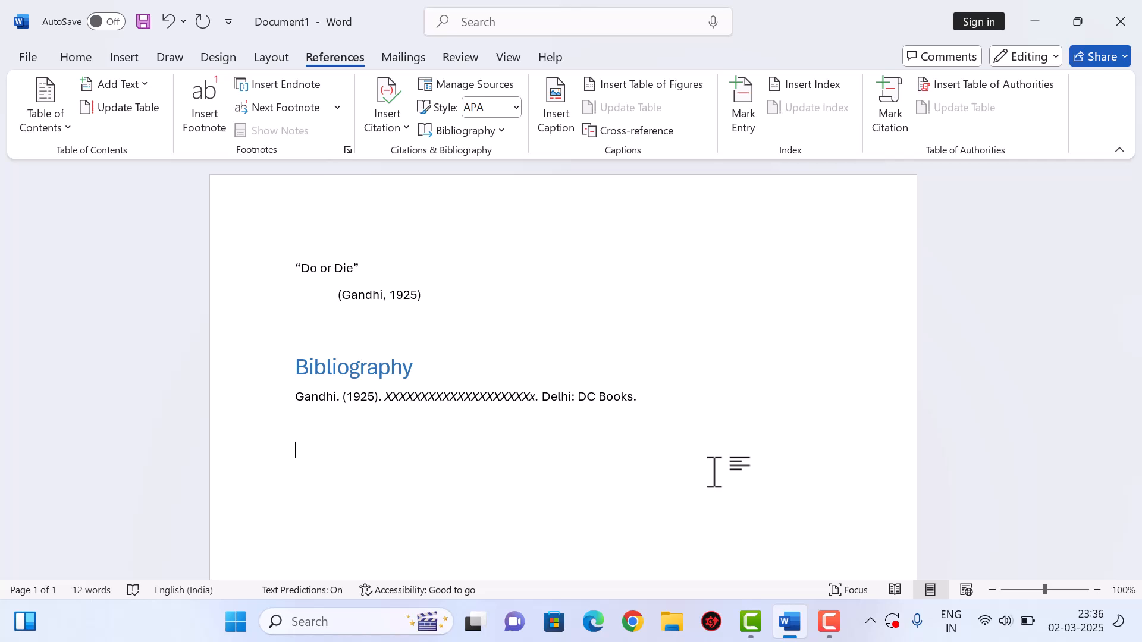
{"action": "left_click", "coordinate": [515, 108]}
{"action": "left_click", "coordinate": [507, 168]}
{"action": "left_click", "coordinate": [515, 108]}
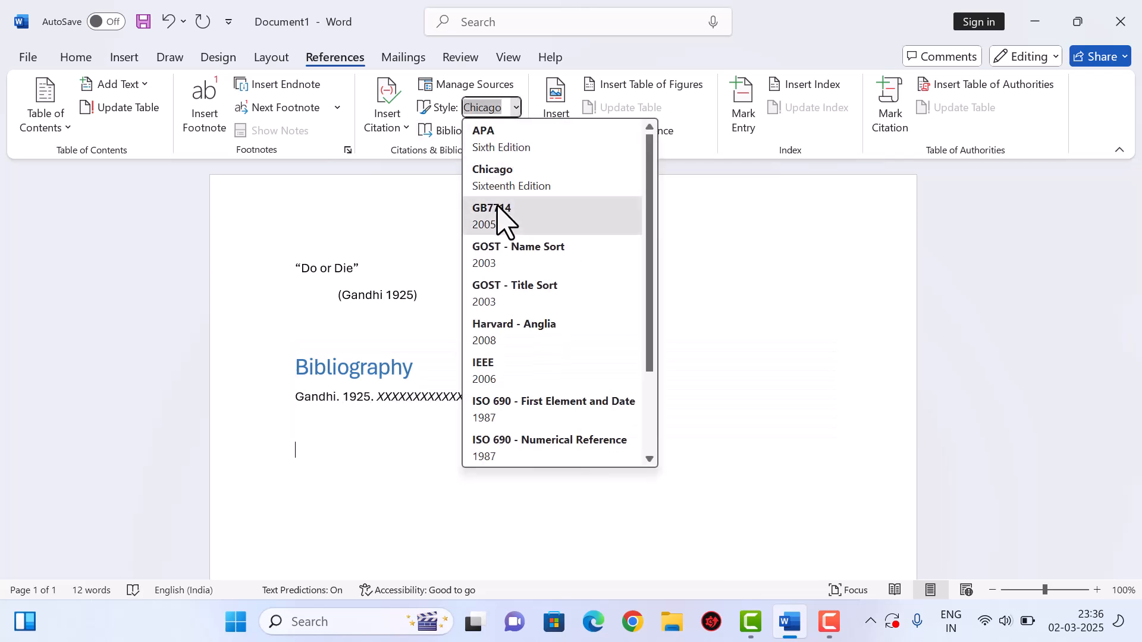
{"action": "left_click", "coordinate": [498, 209]}
- Try GOST - Title Sort and Chicago styles, then revert the citation style to APA
{"action": "left_click", "coordinate": [515, 108]}
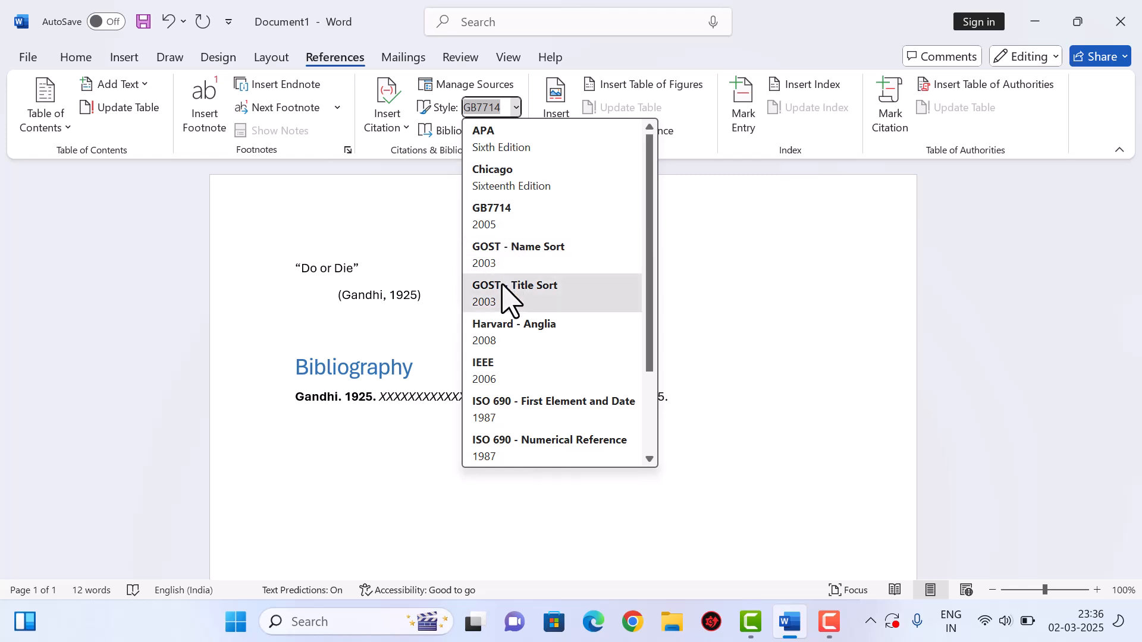
{"action": "left_click", "coordinate": [503, 287]}
{"action": "left_click", "coordinate": [515, 108]}
{"action": "left_click", "coordinate": [506, 173]}
{"action": "left_click", "coordinate": [515, 108]}
{"action": "left_click", "coordinate": [508, 176]}
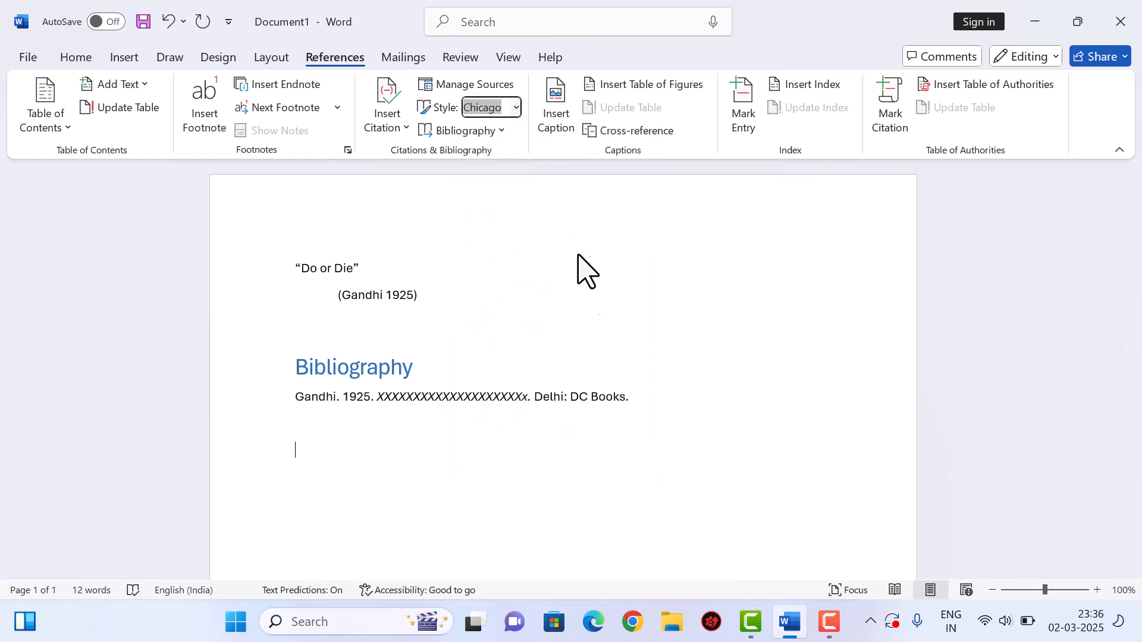
{"action": "key", "text": "Up"}
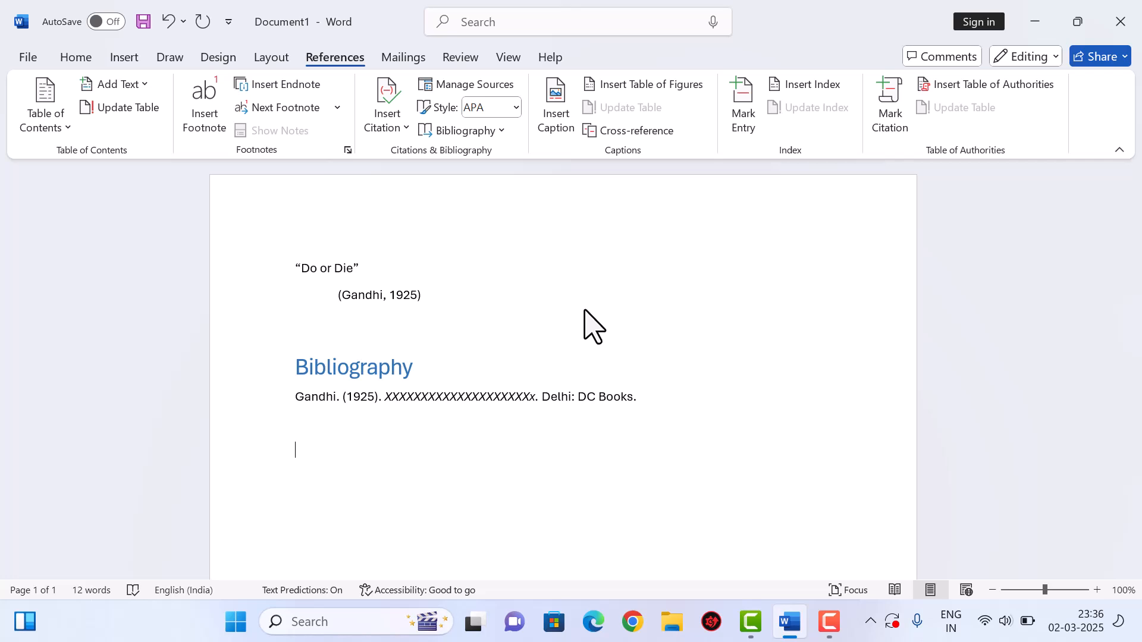
- Select and delete the "Do or Die" quote, its citation and the Bibliography
{"action": "key", "text": "ctrl+a"}
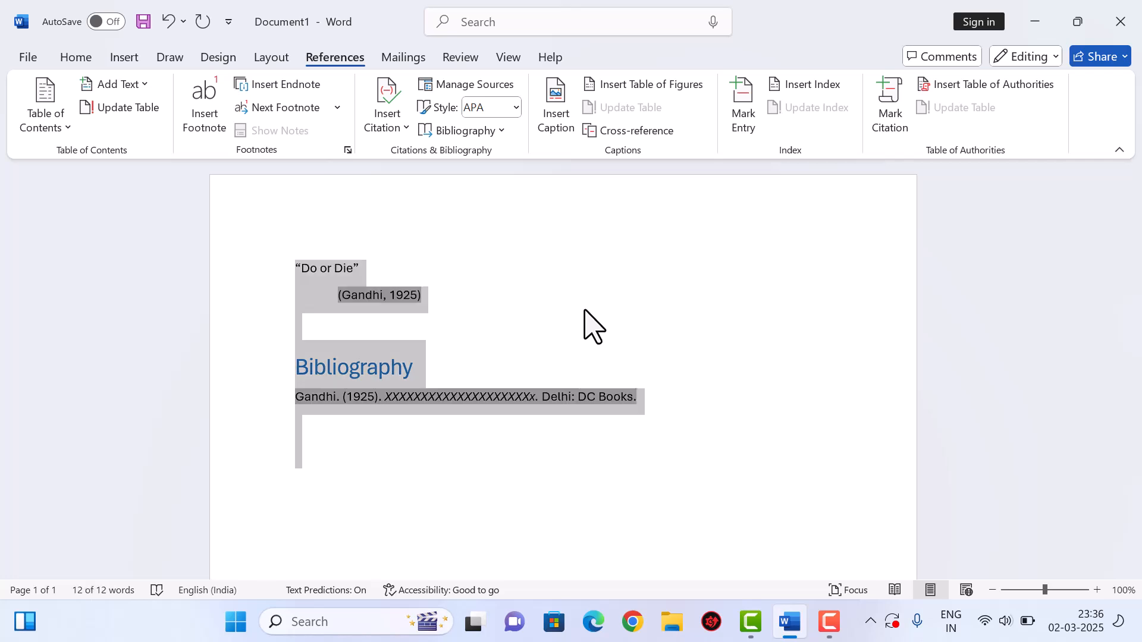
{"action": "key", "text": "Delete"}
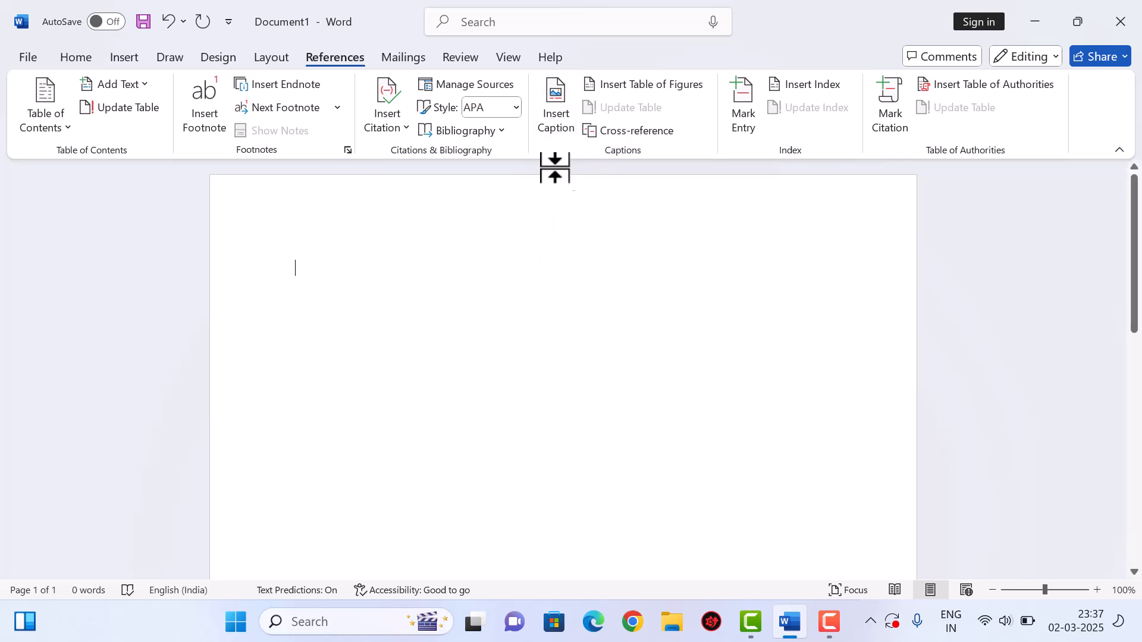
- Insert the caption 'Figure 1 Flower'
{"action": "left_click", "coordinate": [557, 134]}
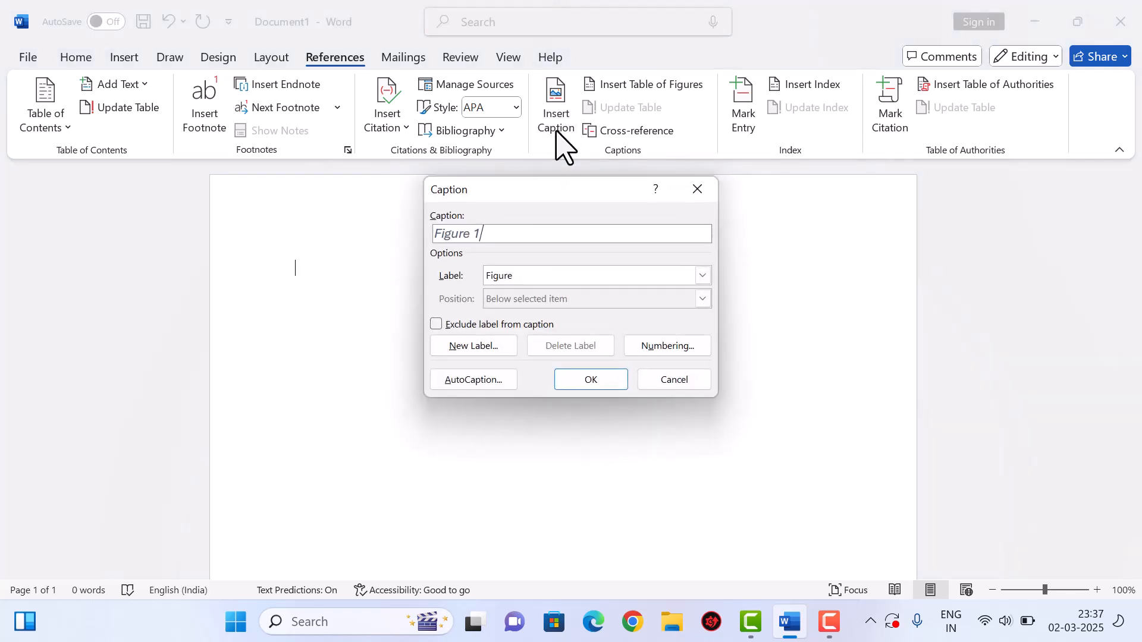
{"action": "type", "text": "Flower"}
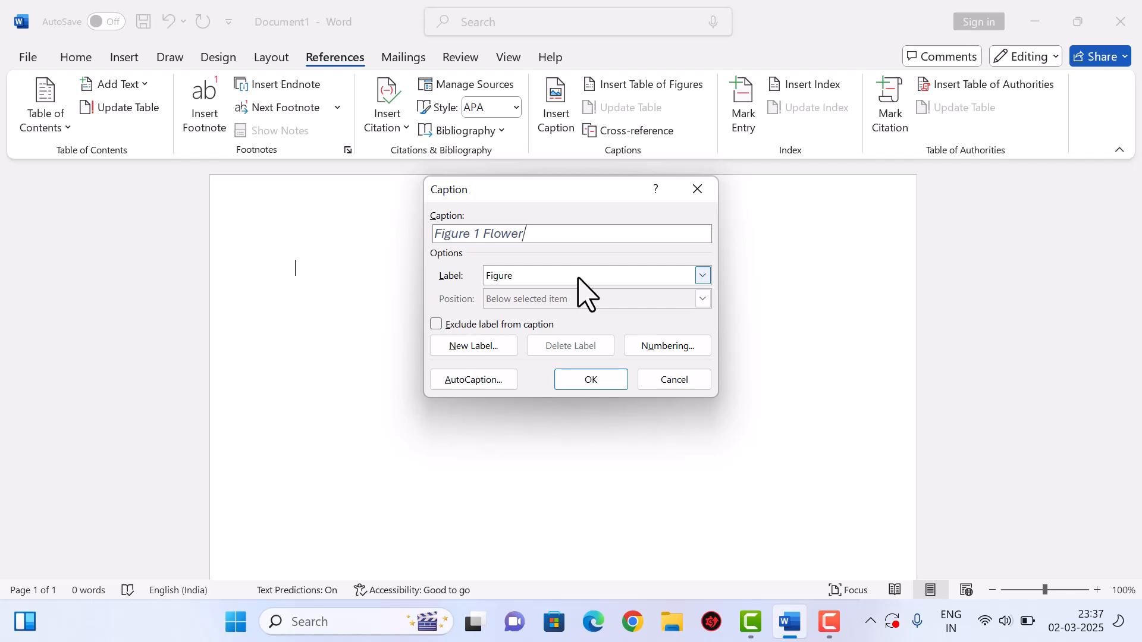
{"action": "left_click", "coordinate": [602, 383]}
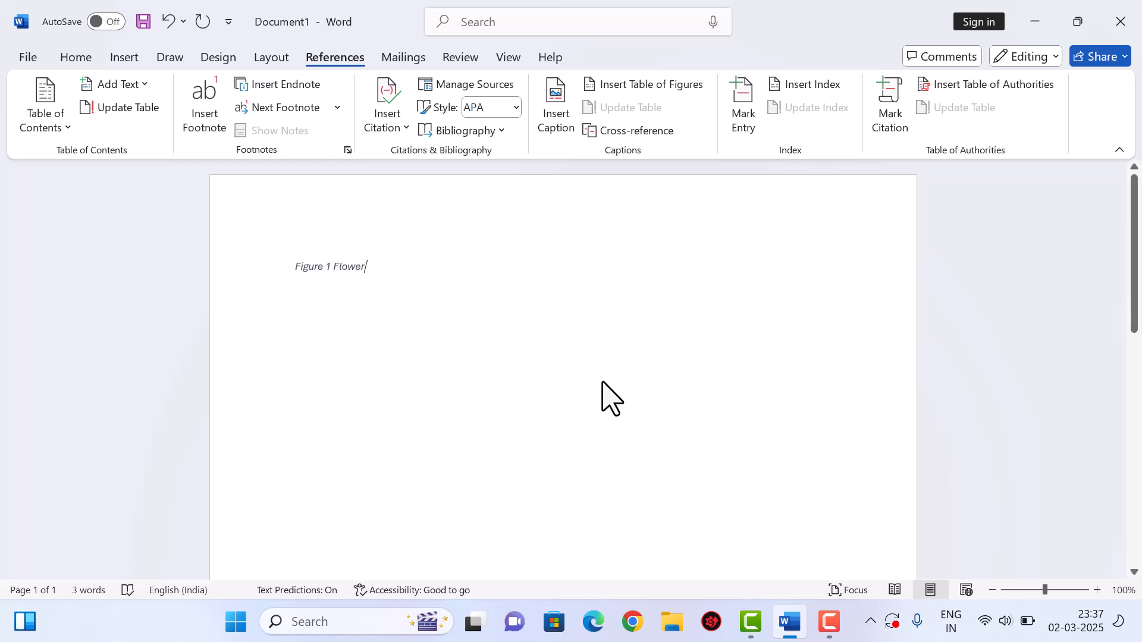
- Insert the mountain lake photo from this device, shrink it to about 3.3 × 4.94 cm, and add a new line
{"action": "left_click", "coordinate": [126, 58]}
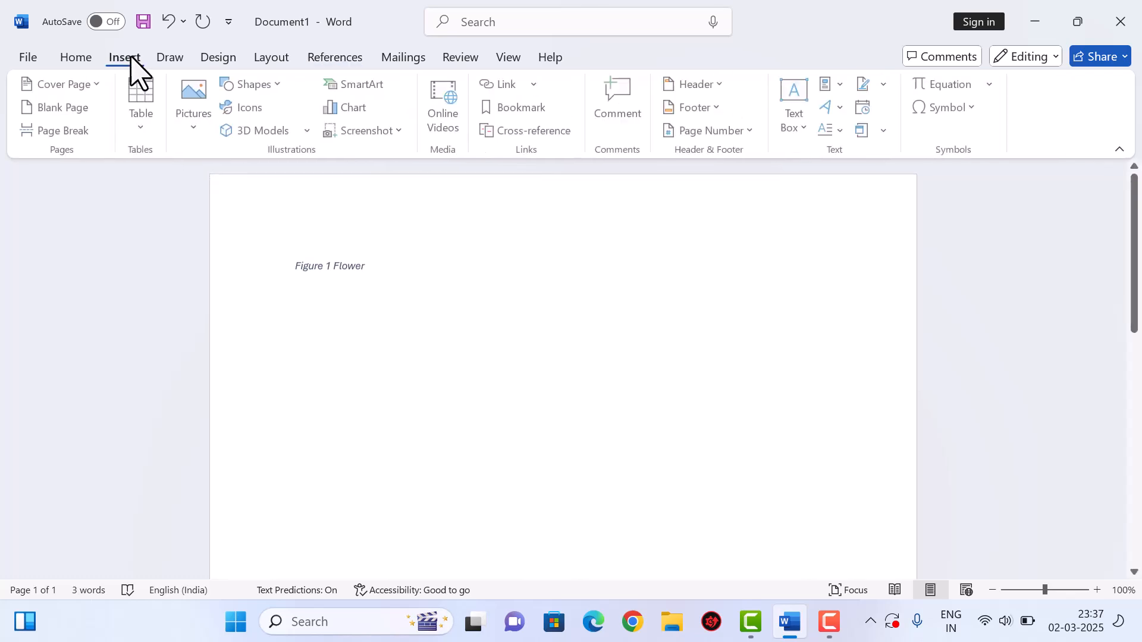
{"action": "left_click", "coordinate": [205, 129]}
{"action": "left_click", "coordinate": [249, 185]}
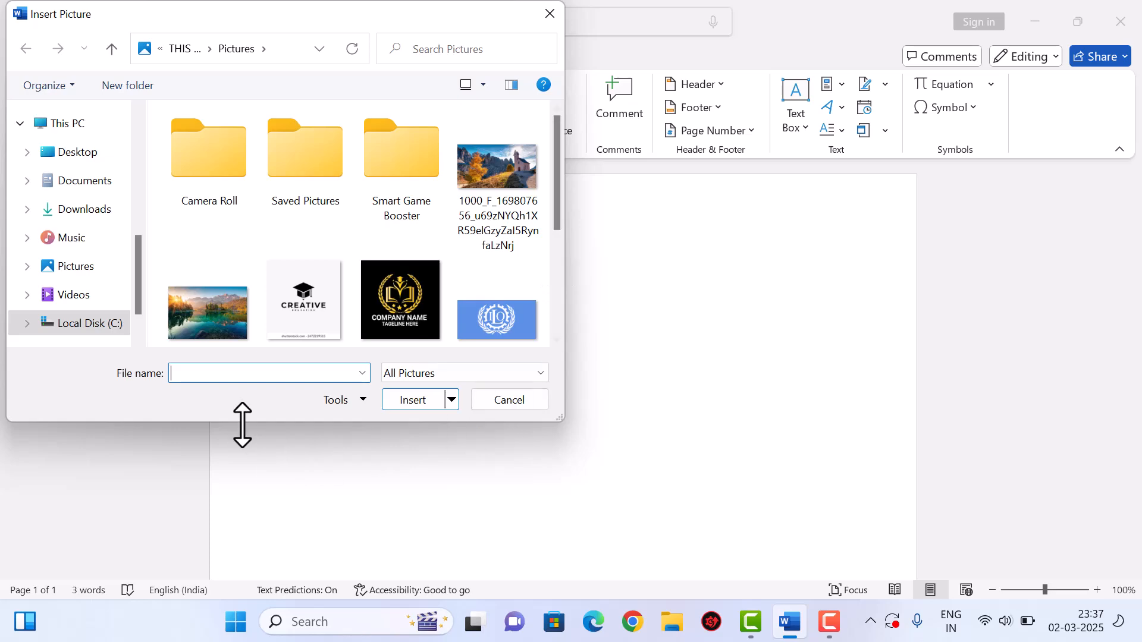
{"action": "left_click", "coordinate": [220, 327]}
{"action": "left_click", "coordinate": [412, 402]}
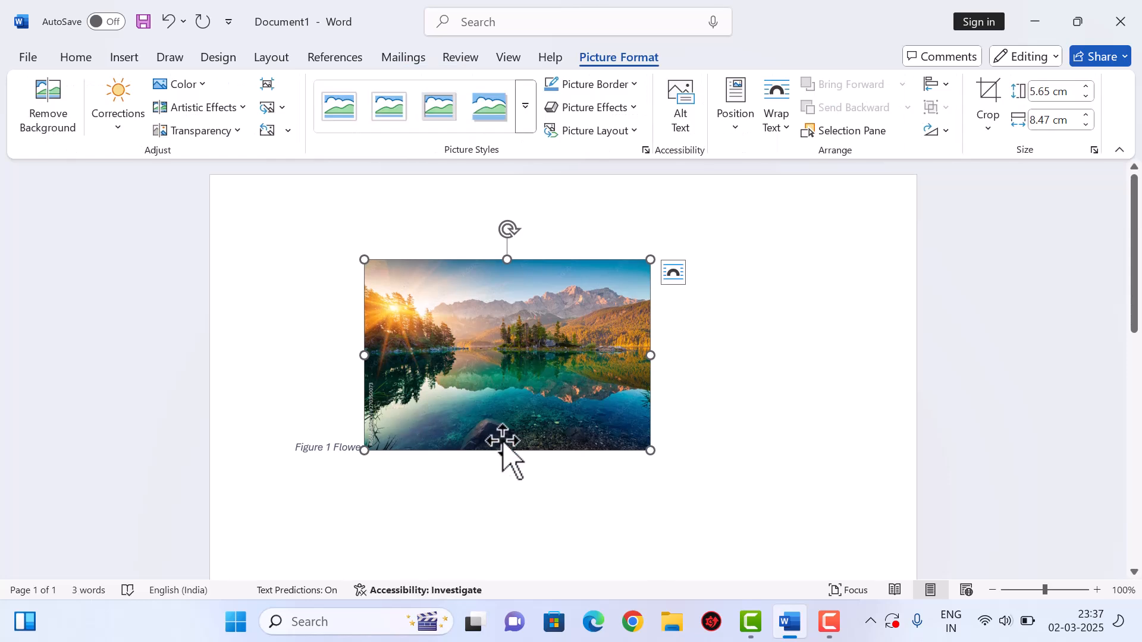
{"action": "left_click_drag", "start_coordinate": [654, 451], "coordinate": [570, 396]}
{"action": "left_click_drag", "start_coordinate": [511, 353], "coordinate": [541, 377]}
{"action": "left_click", "coordinate": [565, 370]}
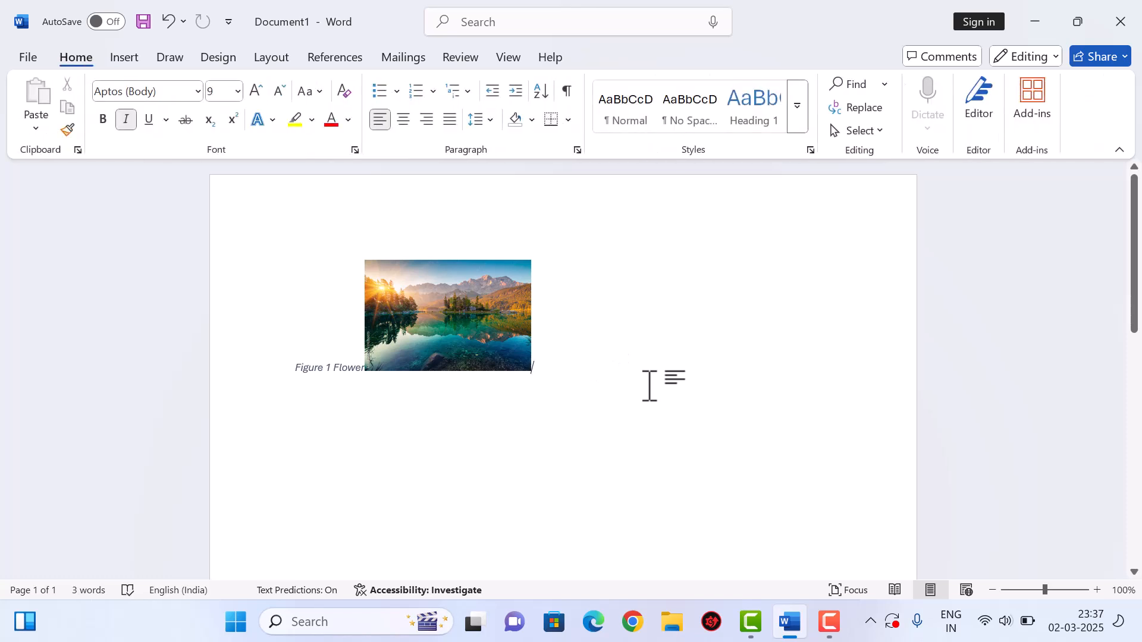
{"action": "key", "text": "Return"}
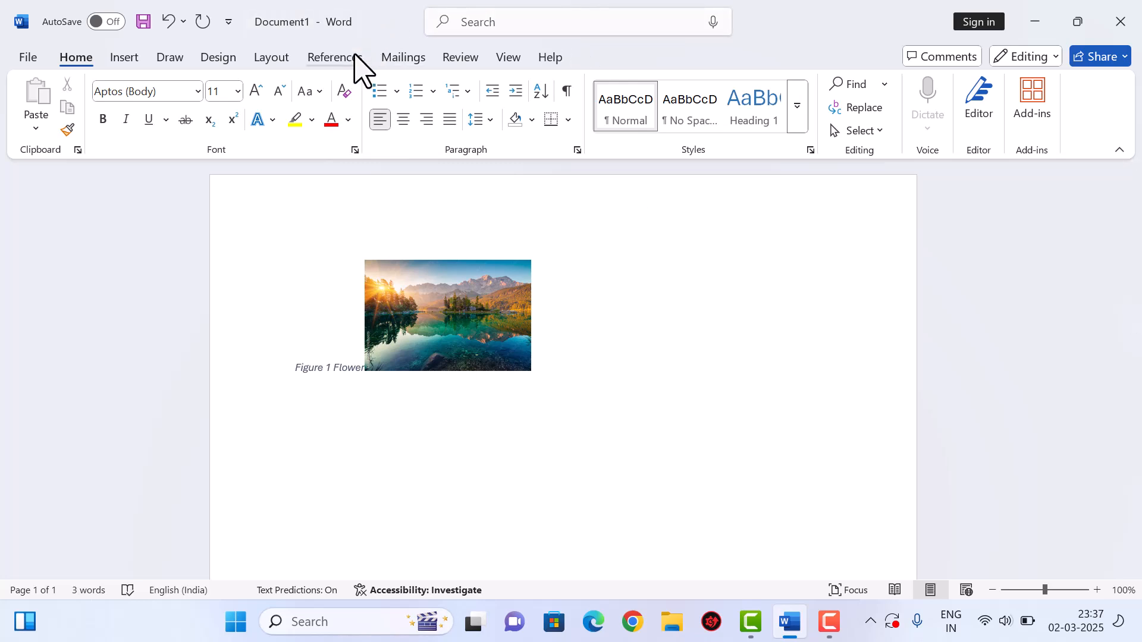
{"action": "left_click", "coordinate": [334, 57]}
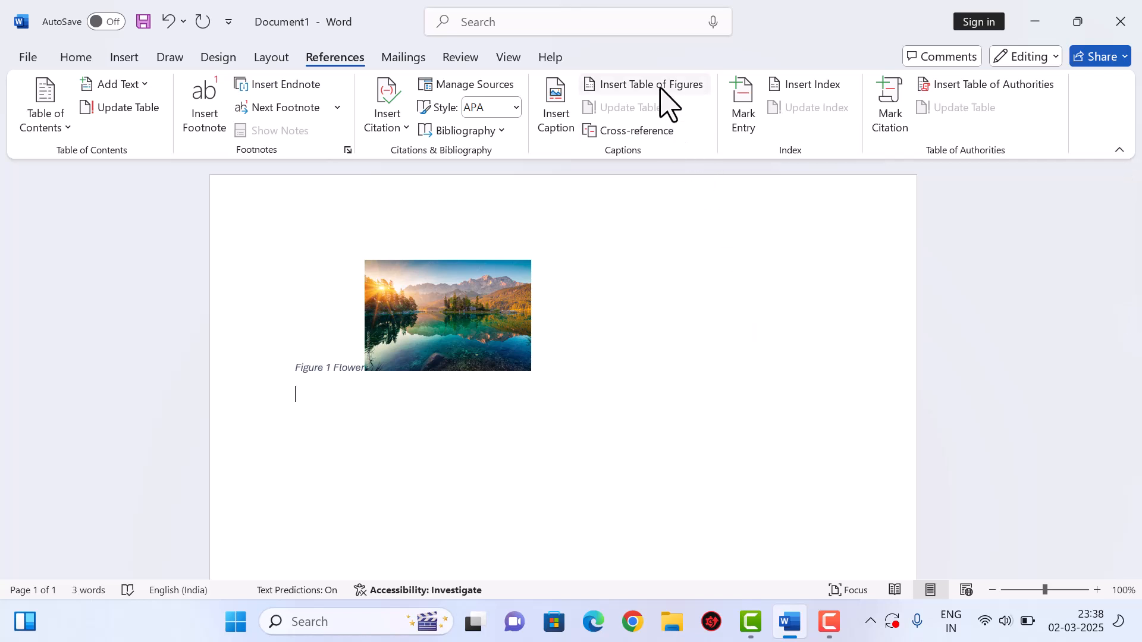
{"action": "left_click", "coordinate": [642, 85]}
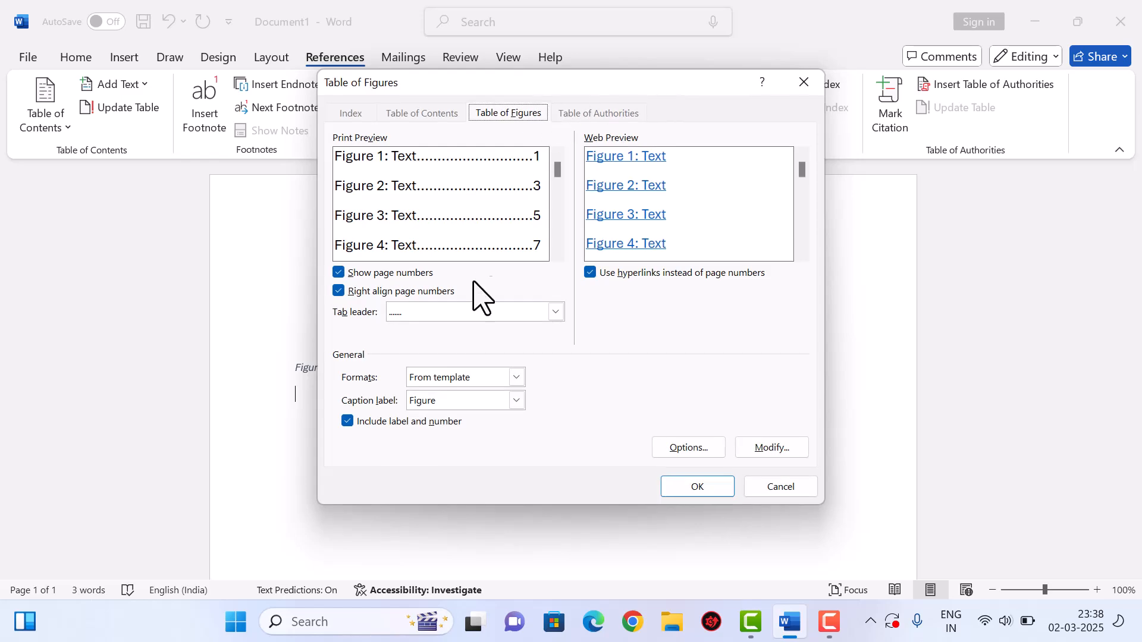
{"action": "left_click", "coordinate": [699, 488]}
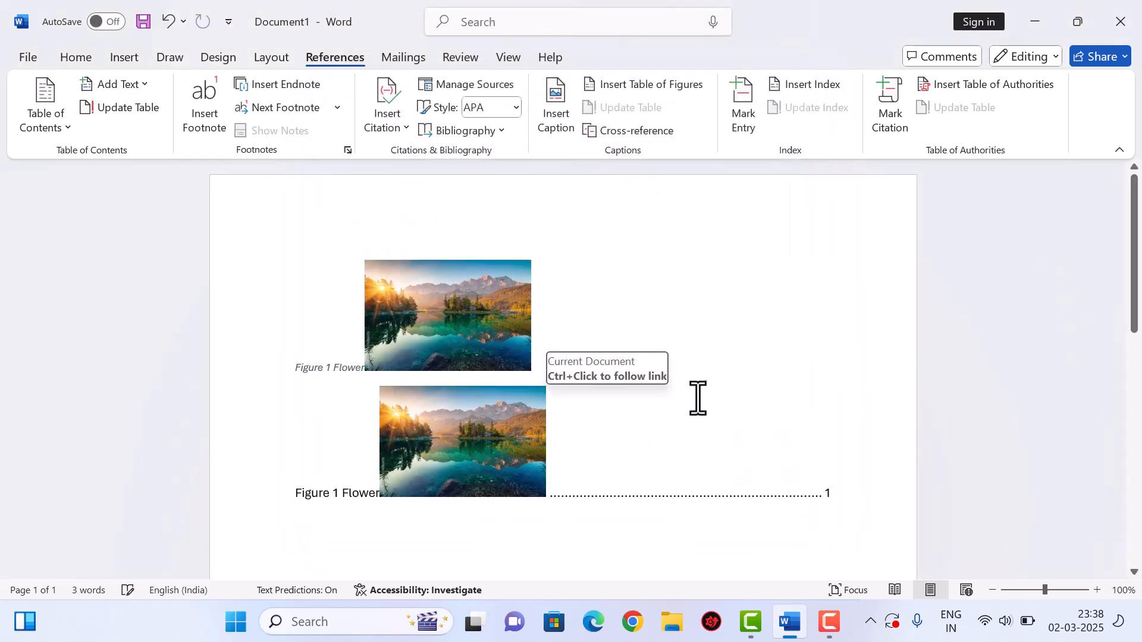
{"action": "scroll", "coordinate": [672, 404], "scroll_direction": "down", "scroll_amount": 5}
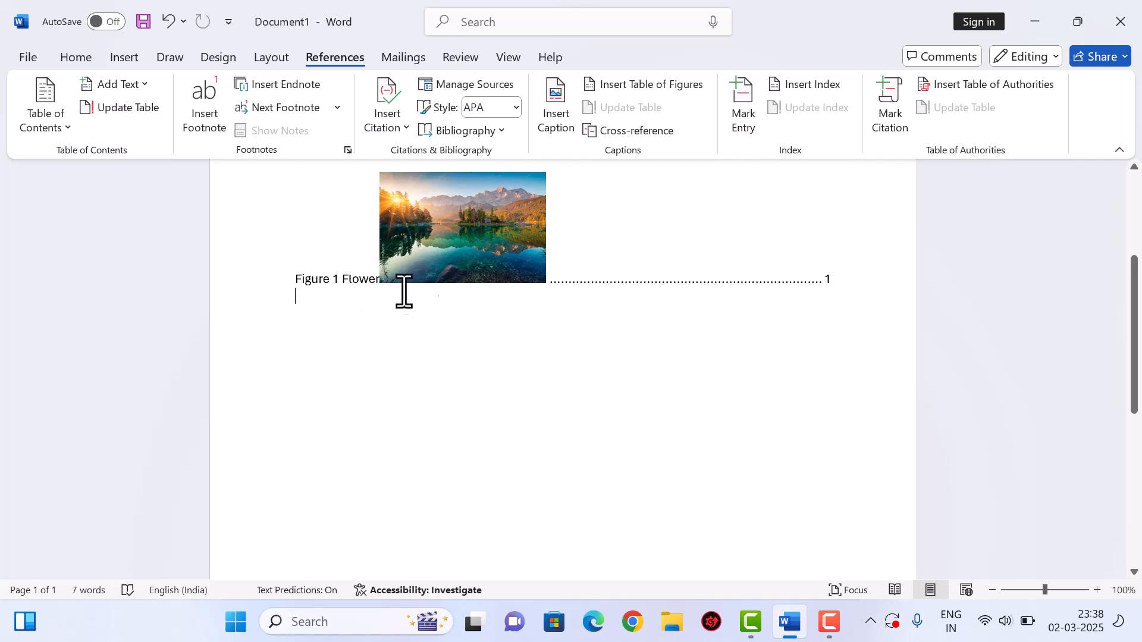
{"action": "scroll", "coordinate": [680, 337], "scroll_direction": "up", "scroll_amount": 5}
{"action": "scroll", "coordinate": [838, 401], "scroll_direction": "down", "scroll_amount": 4}
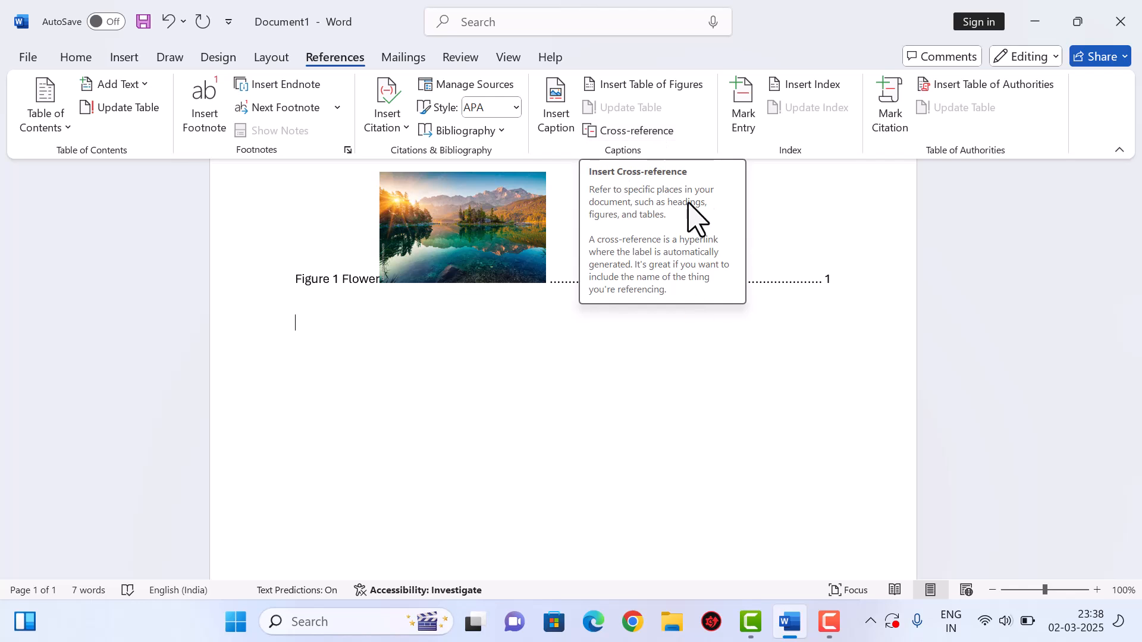
- After trying Heading and Bookmark, insert a Figure cross-reference to the 'Figure 1 Flower' caption
{"action": "left_click", "coordinate": [650, 134]}
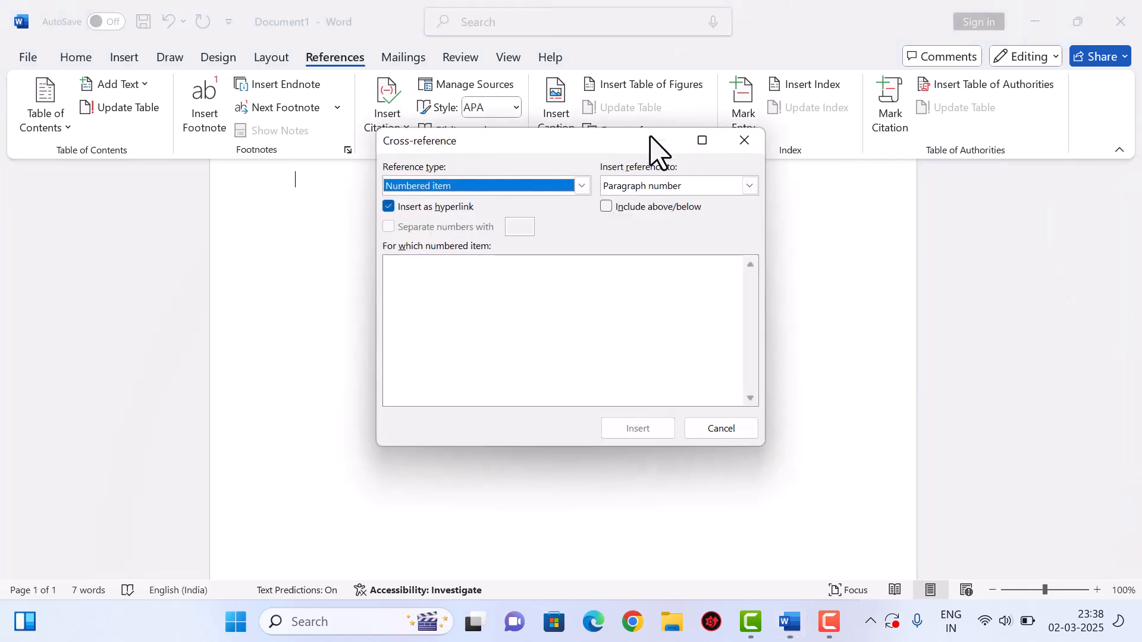
{"action": "left_click", "coordinate": [493, 184]}
{"action": "scroll", "coordinate": [470, 226], "scroll_direction": "down", "scroll_amount": 2}
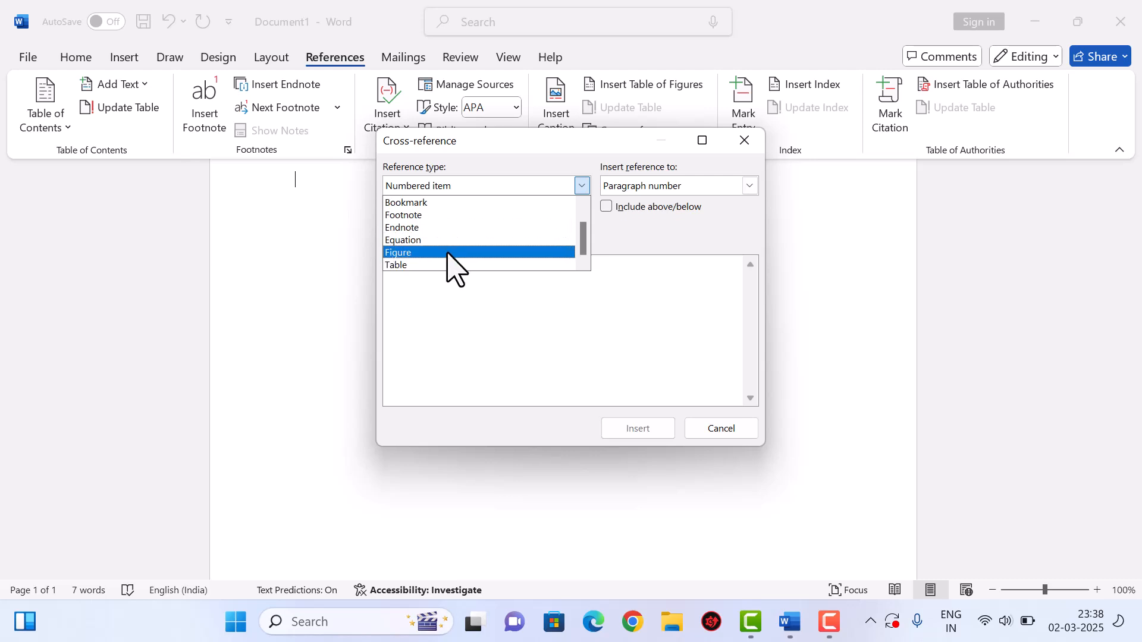
{"action": "left_click", "coordinate": [447, 253]}
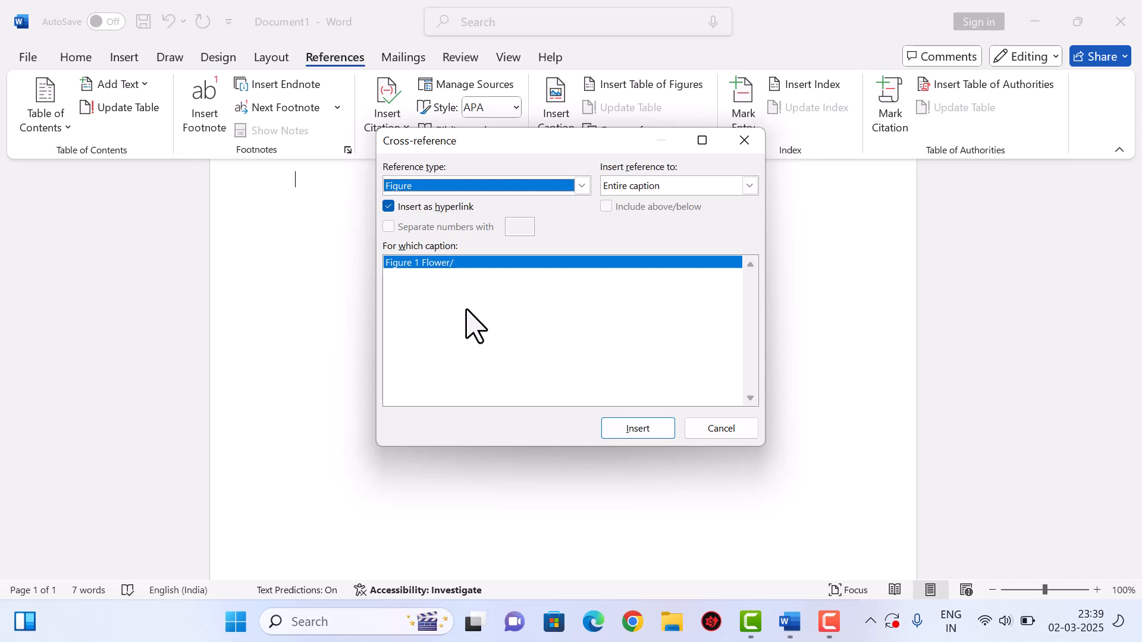
{"action": "left_click", "coordinate": [474, 186]}
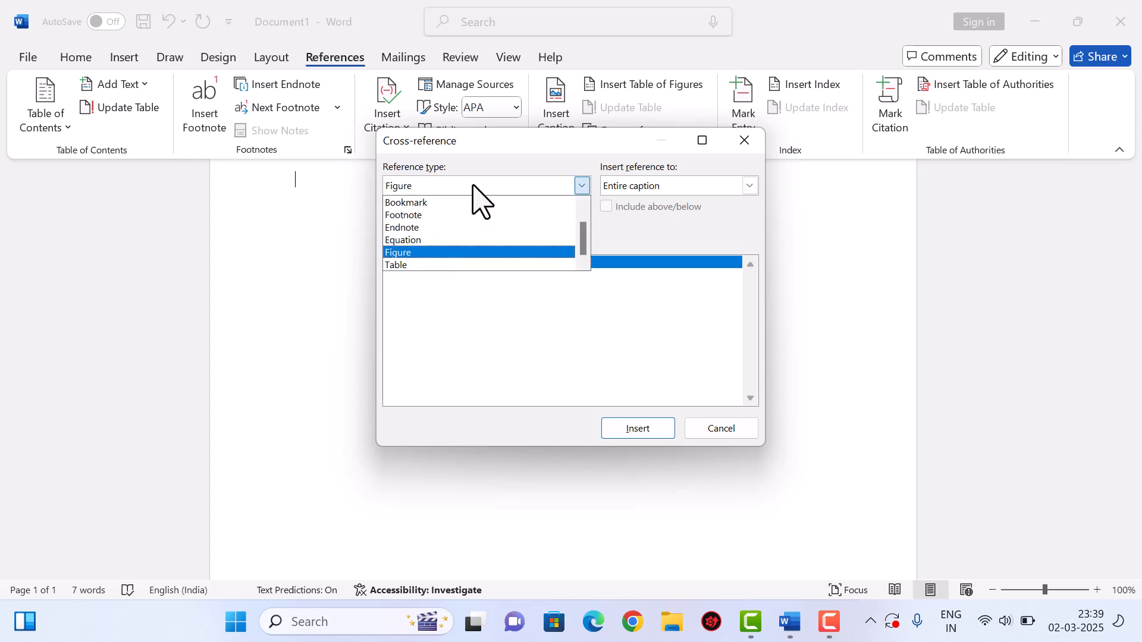
{"action": "scroll", "coordinate": [459, 237], "scroll_direction": "up", "scroll_amount": 1}
{"action": "left_click", "coordinate": [440, 217]}
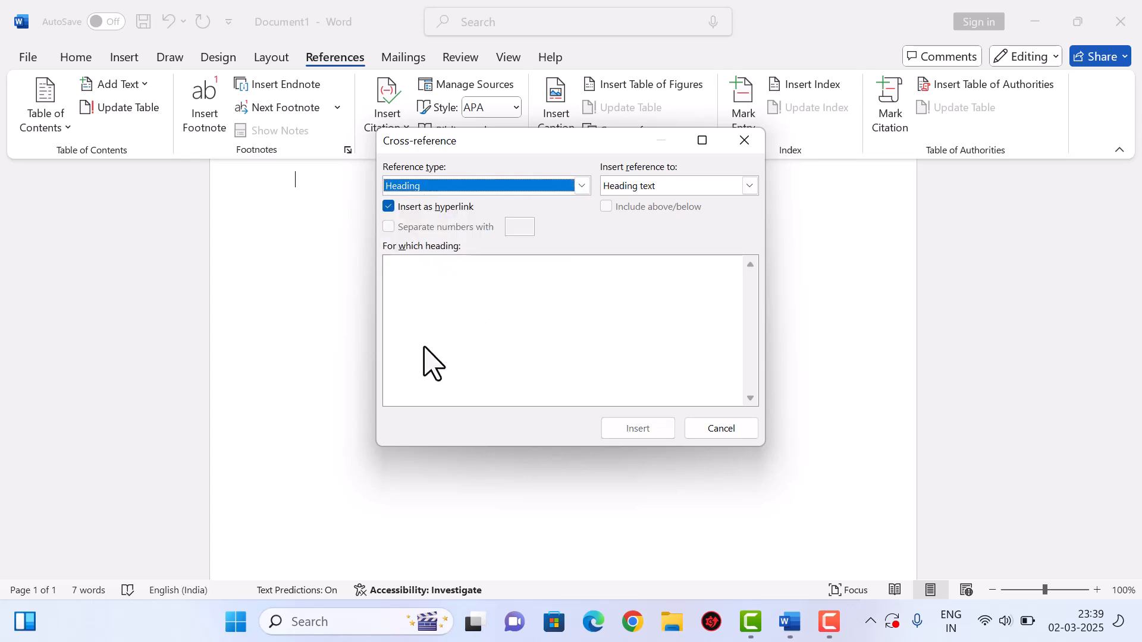
{"action": "left_click", "coordinate": [468, 186]}
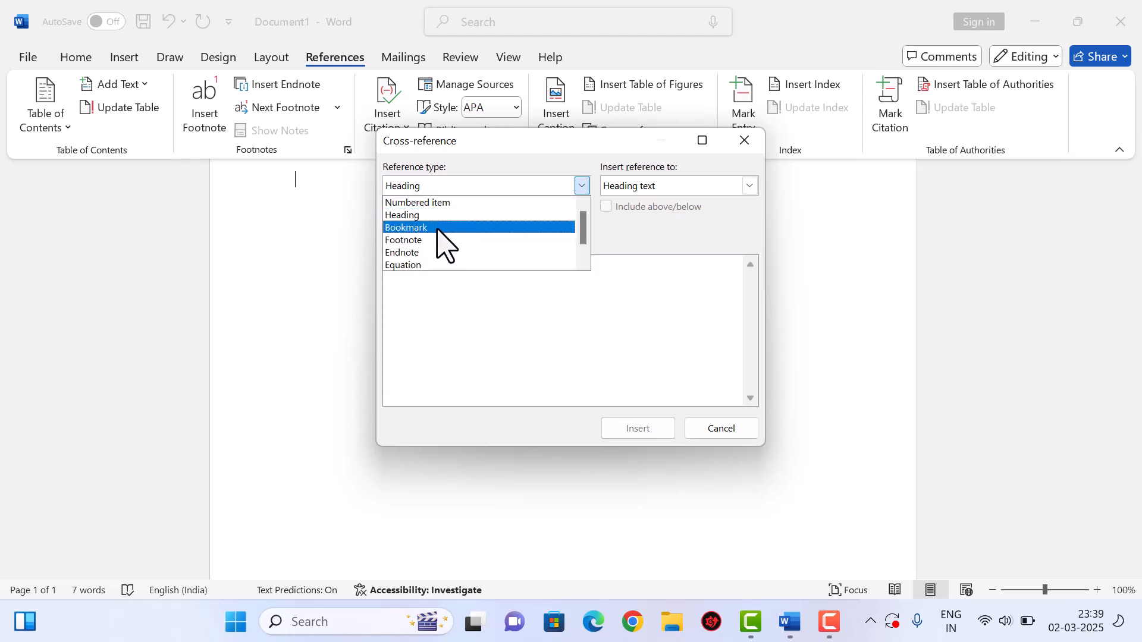
{"action": "left_click", "coordinate": [438, 228]}
{"action": "left_click", "coordinate": [459, 186]}
{"action": "scroll", "coordinate": [438, 256], "scroll_direction": "down", "scroll_amount": 1}
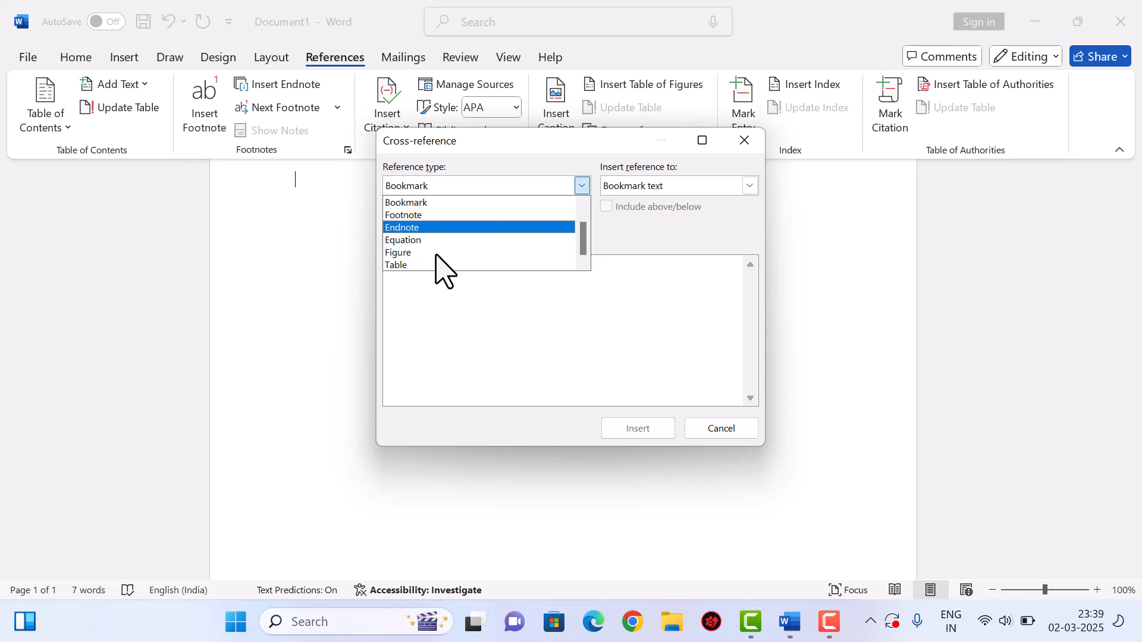
{"action": "left_click", "coordinate": [437, 253]}
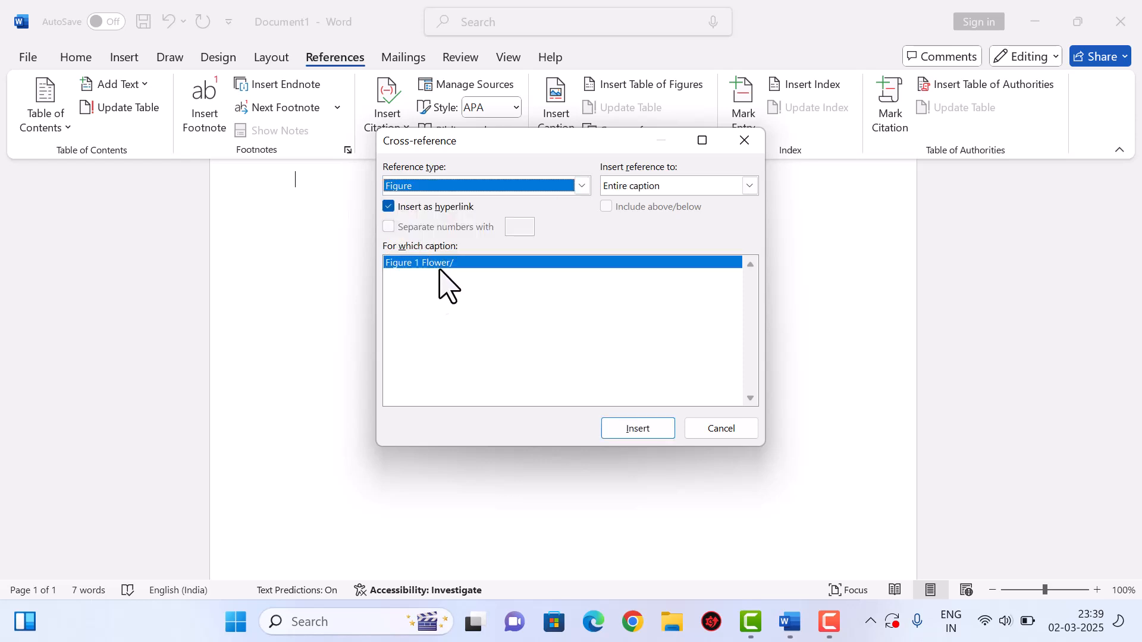
{"action": "left_click", "coordinate": [631, 427]}
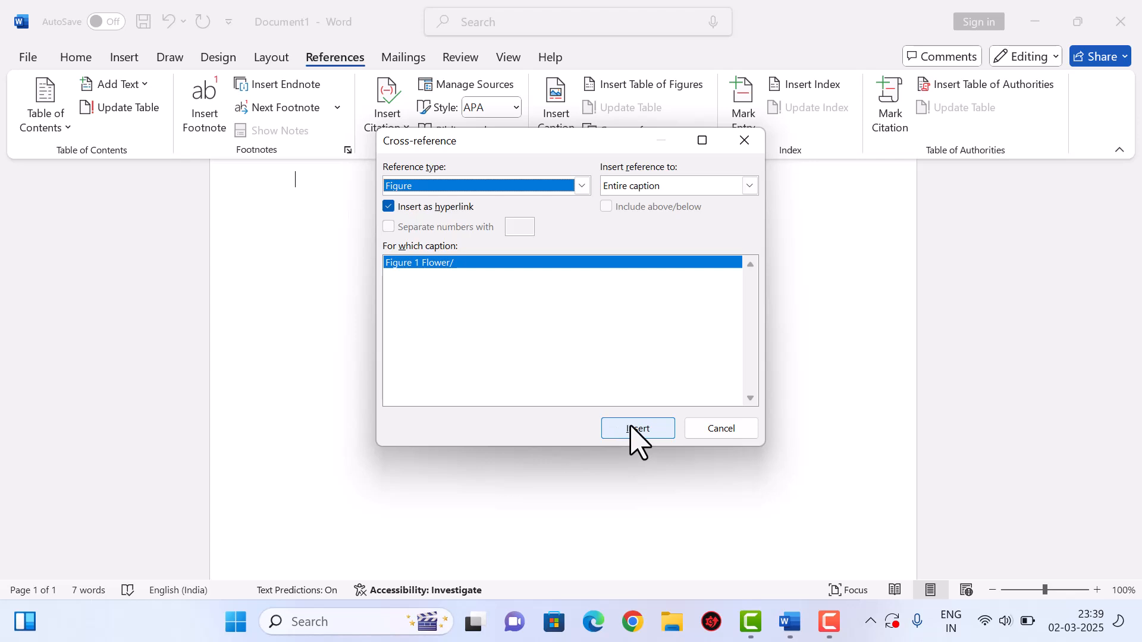
{"action": "left_click", "coordinate": [708, 429]}
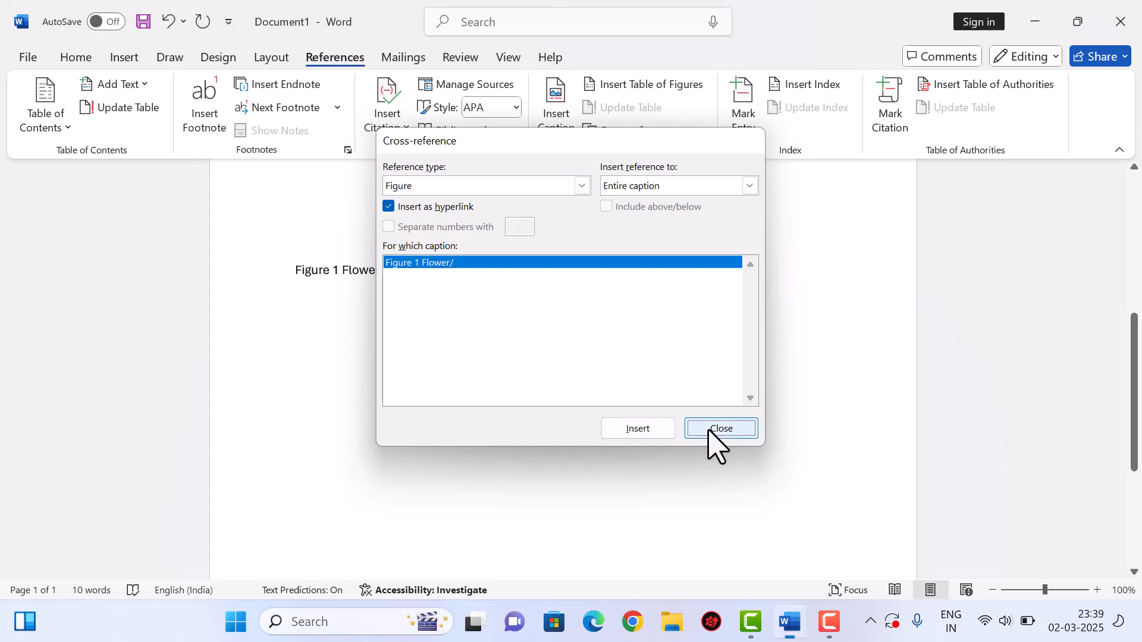
- Insert a second cross-reference to 'Figure 1 Flower'
{"action": "scroll", "coordinate": [602, 382], "scroll_direction": "down", "scroll_amount": 2}
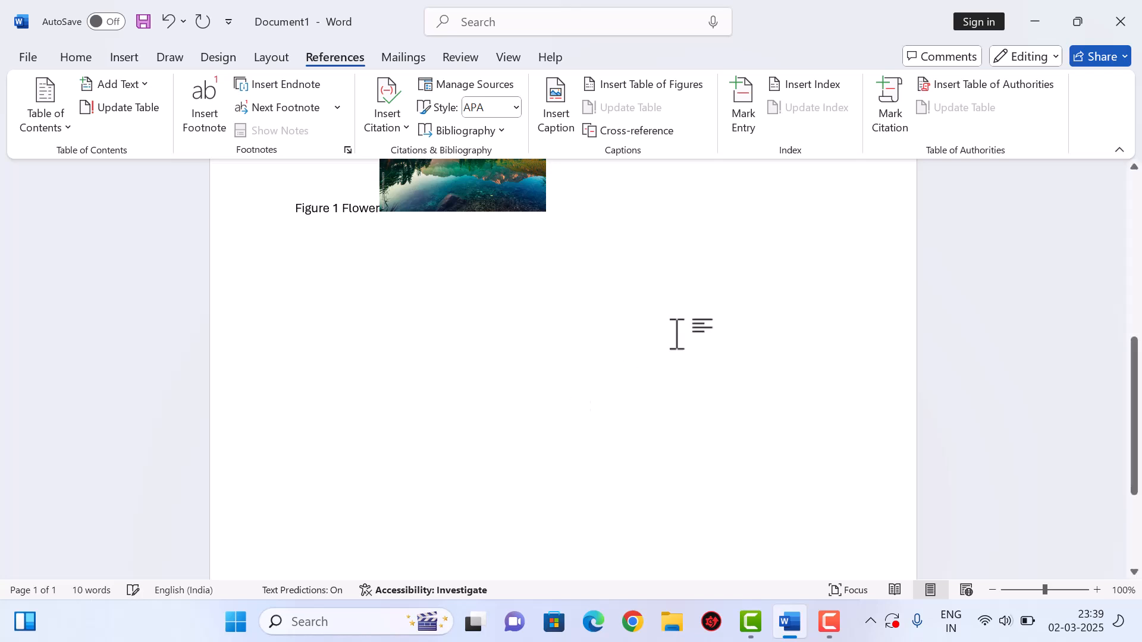
{"action": "left_click", "coordinate": [650, 138]}
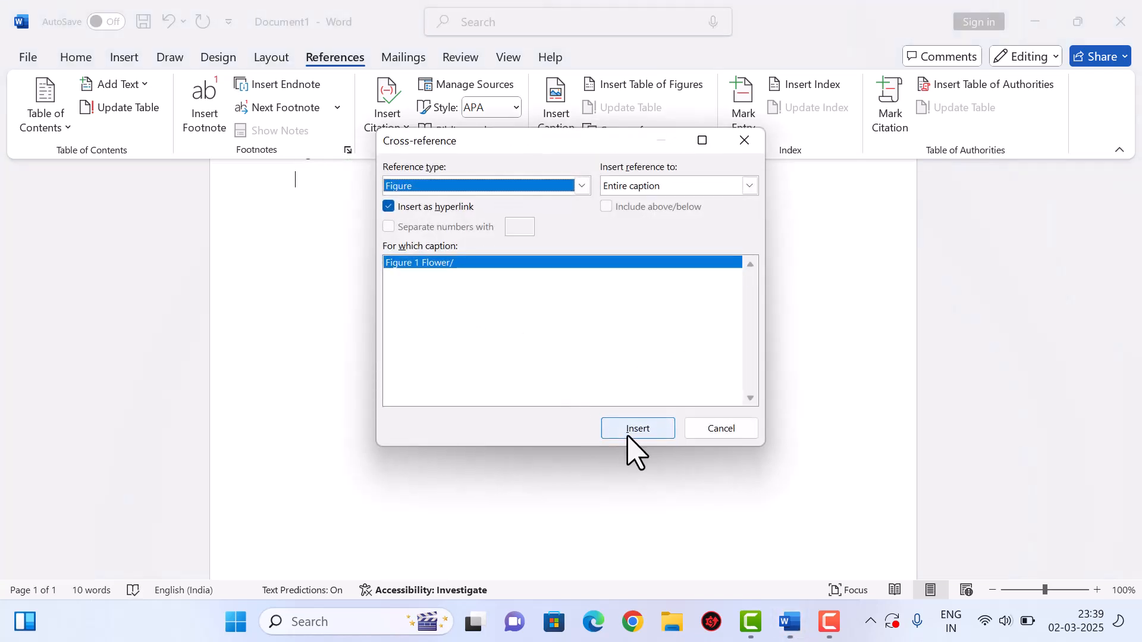
{"action": "left_click", "coordinate": [631, 436]}
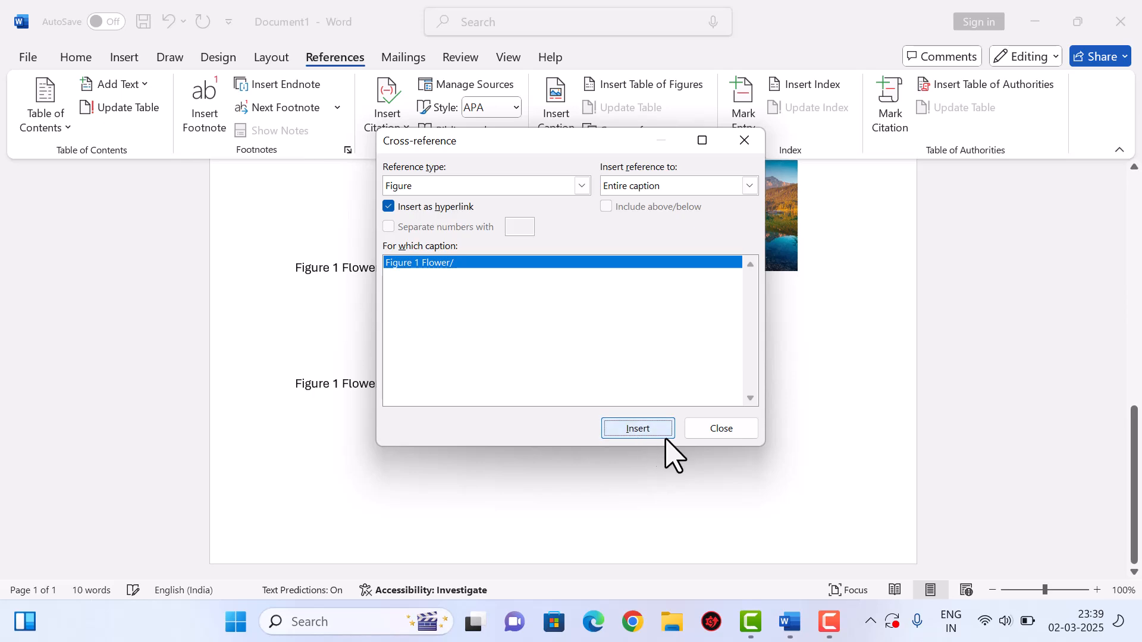
{"action": "left_click", "coordinate": [720, 428]}
{"action": "scroll", "coordinate": [732, 446], "scroll_direction": "up", "scroll_amount": 5}
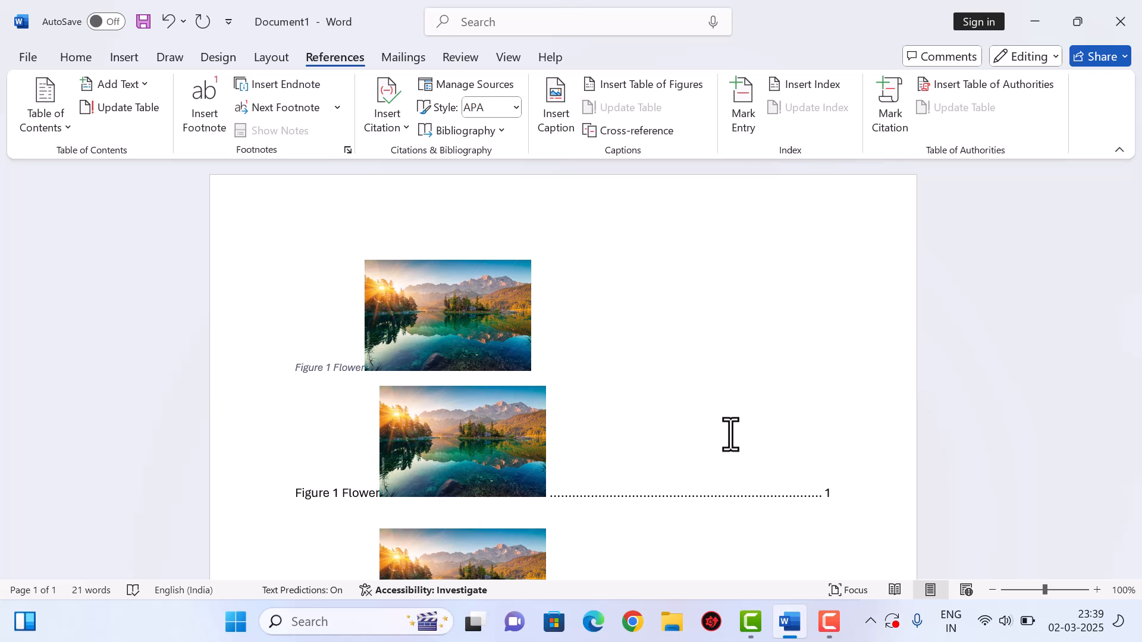
- Clear the page and generate sample paragraphs with =rand(30)
{"action": "key", "text": "ctrl+a"}
{"action": "key", "text": "Delete"}
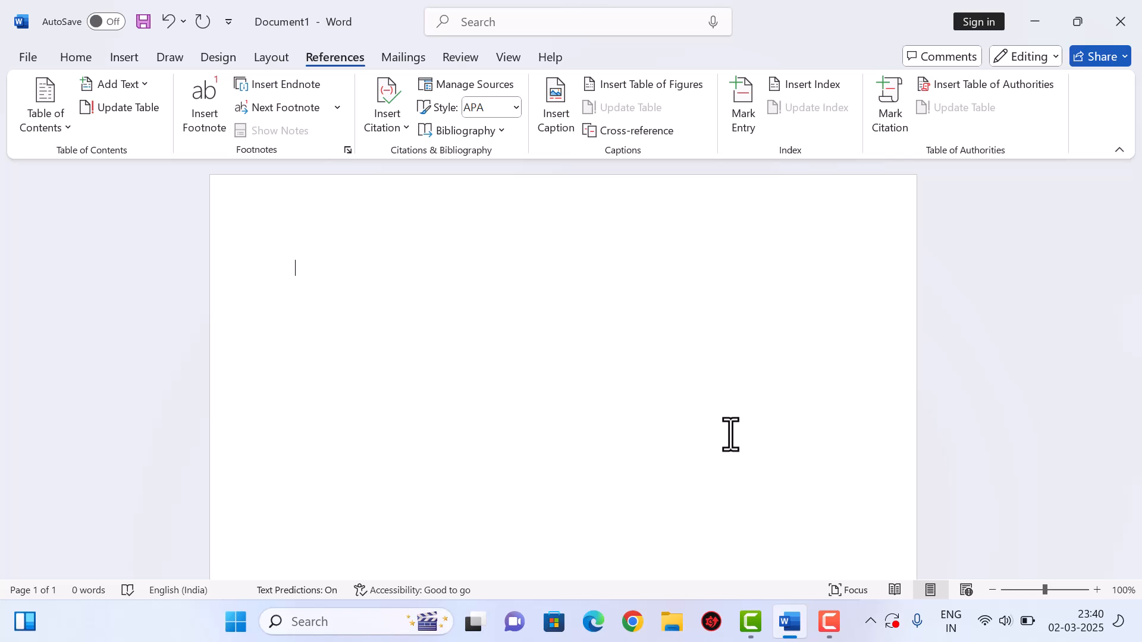
{"action": "type", "text": "=rand(30)"}
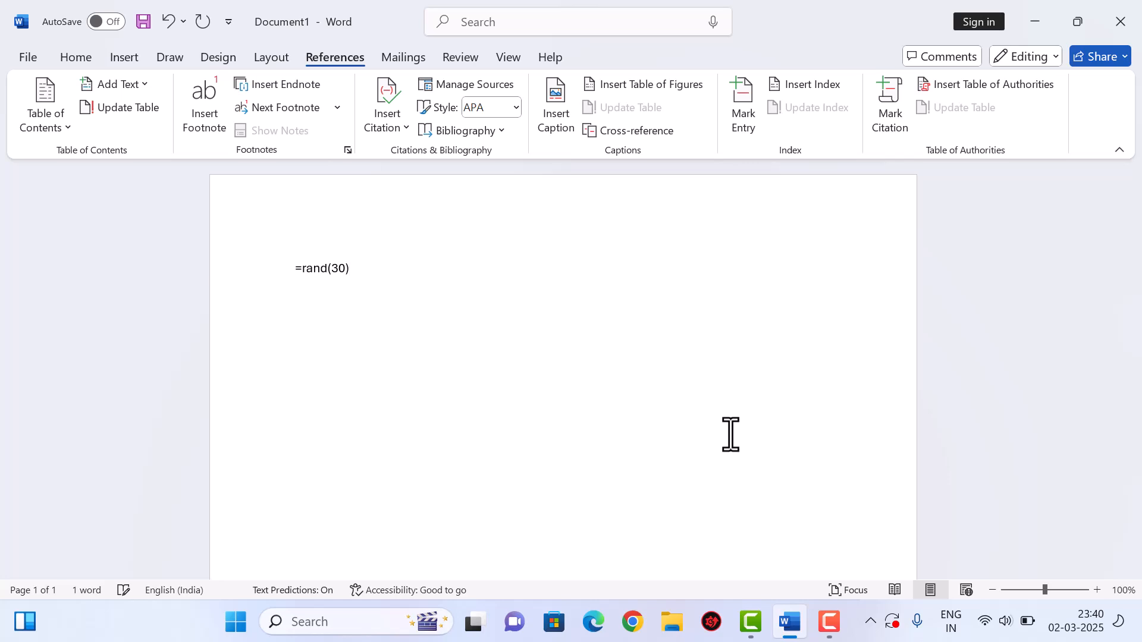
{"action": "key", "text": "Return"}
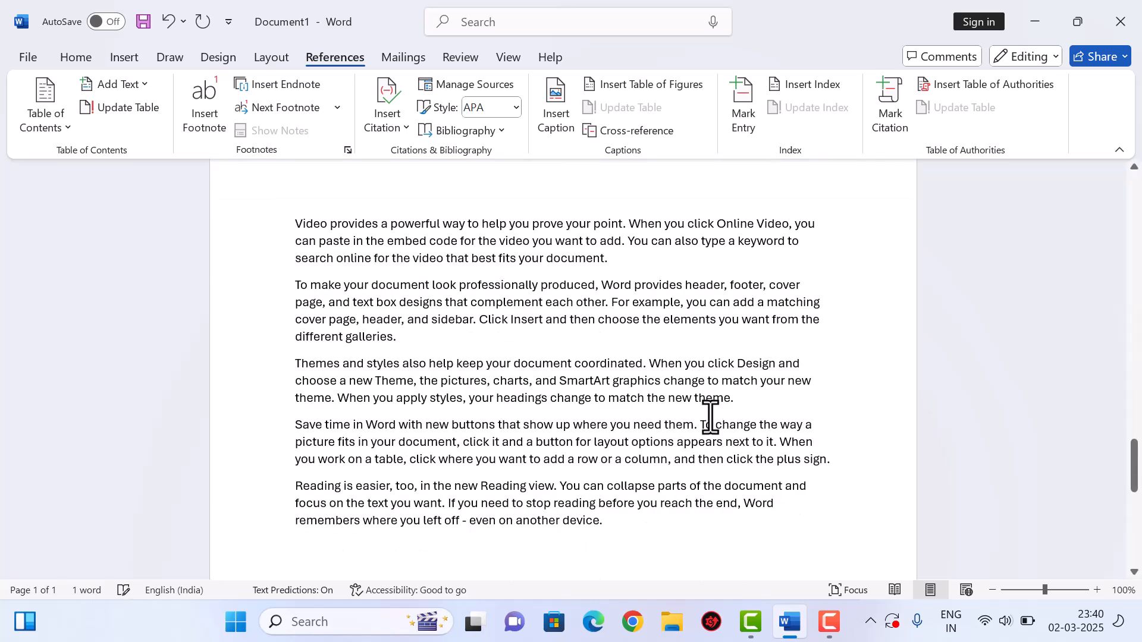
- Mark the words powerful and provides as index entries
{"action": "scroll", "coordinate": [766, 456], "scroll_direction": "up", "scroll_amount": 20}
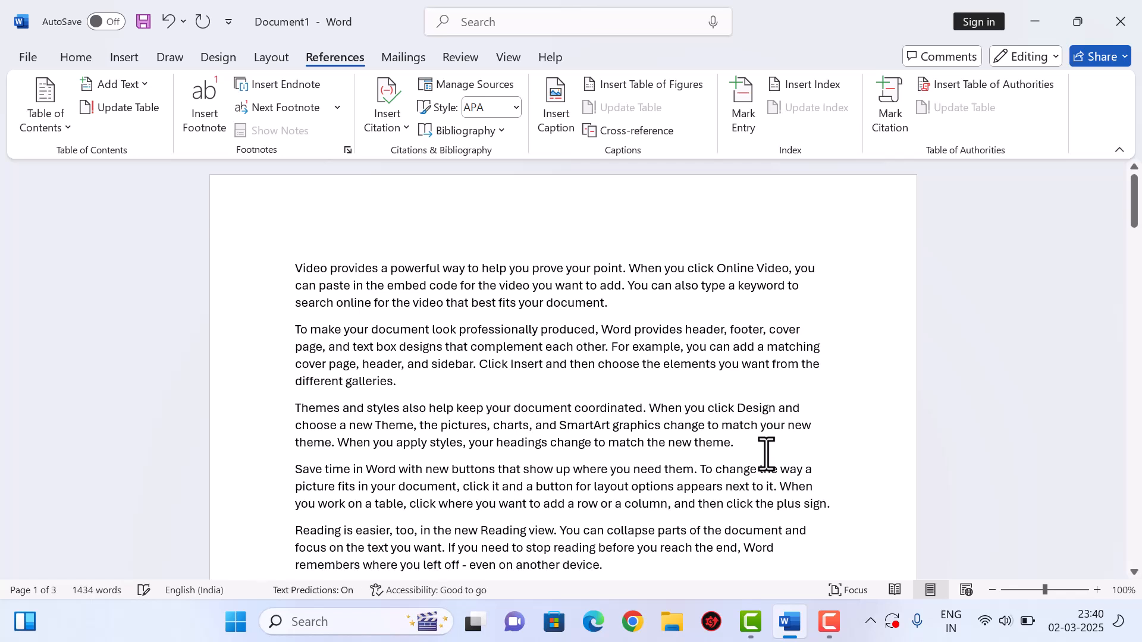
{"action": "double_click", "coordinate": [427, 272]}
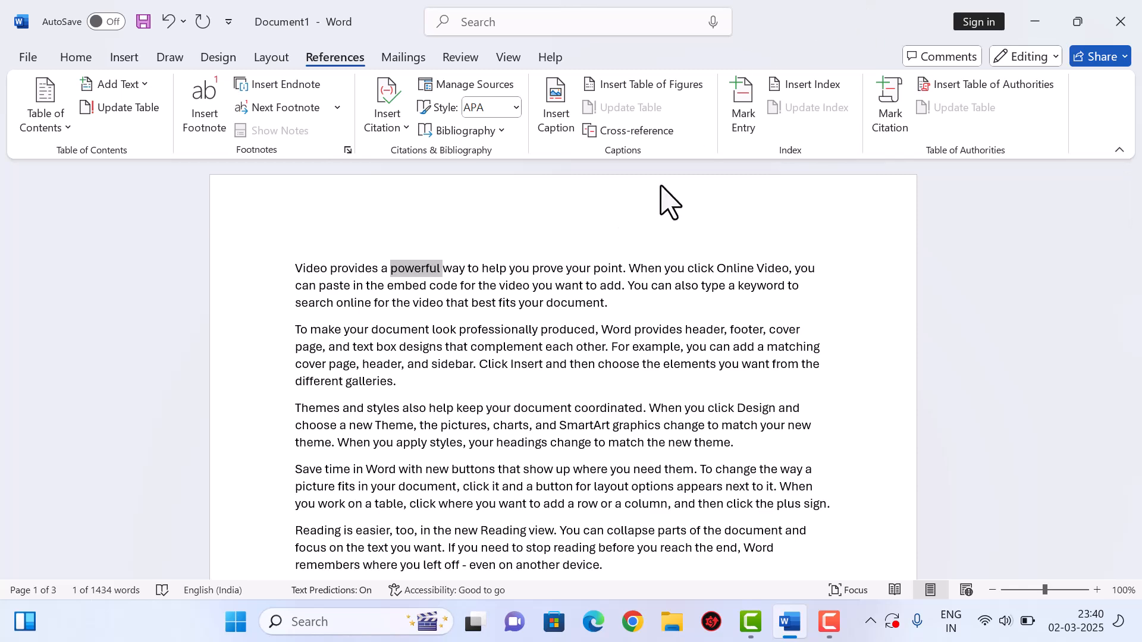
{"action": "left_click", "coordinate": [746, 119]}
{"action": "left_click", "coordinate": [522, 445]}
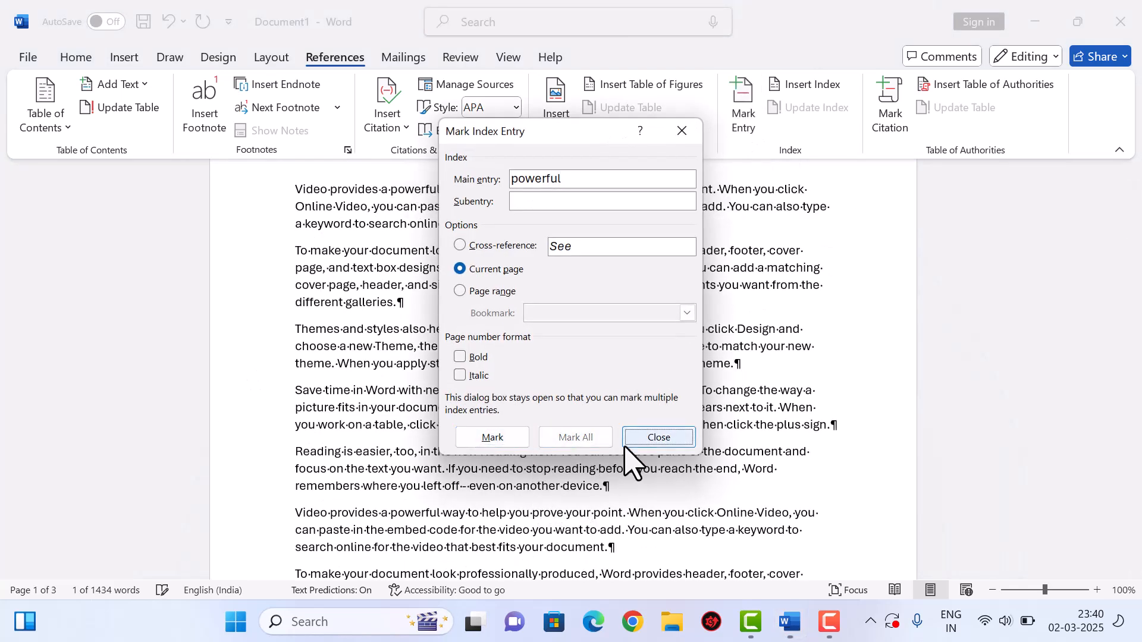
{"action": "left_click", "coordinate": [654, 438]}
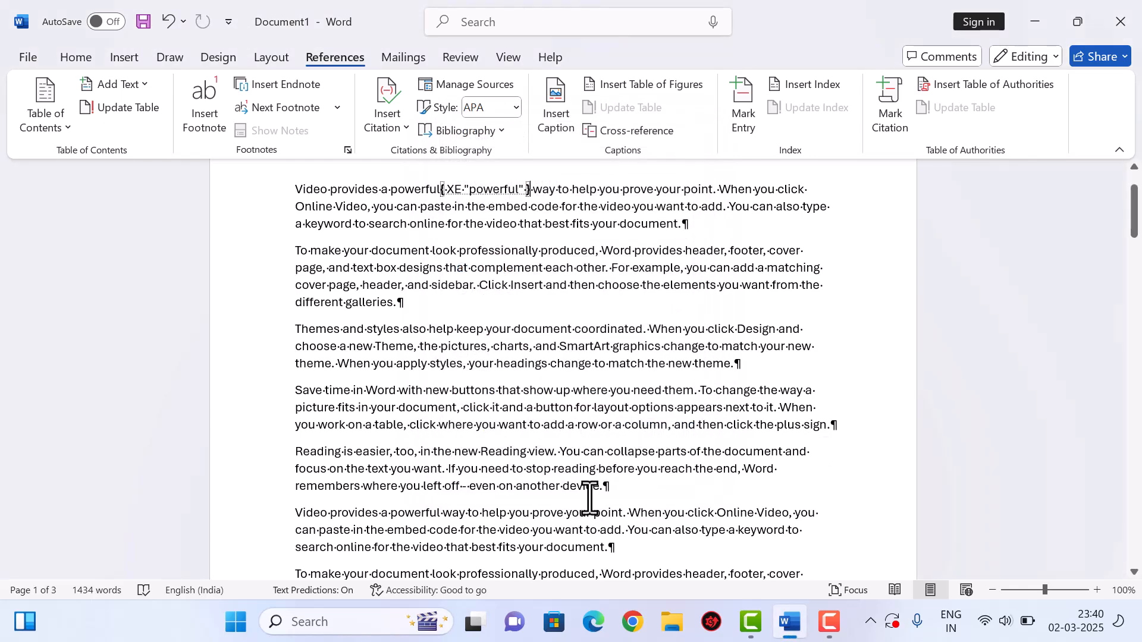
{"action": "double_click", "coordinate": [657, 250]}
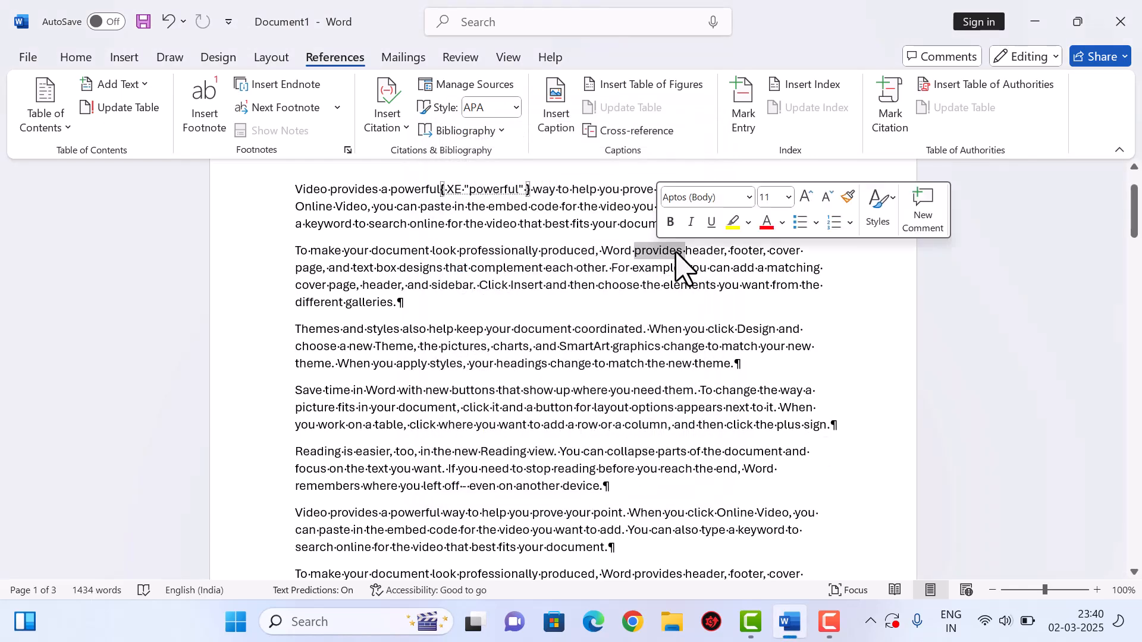
{"action": "left_click", "coordinate": [748, 113]}
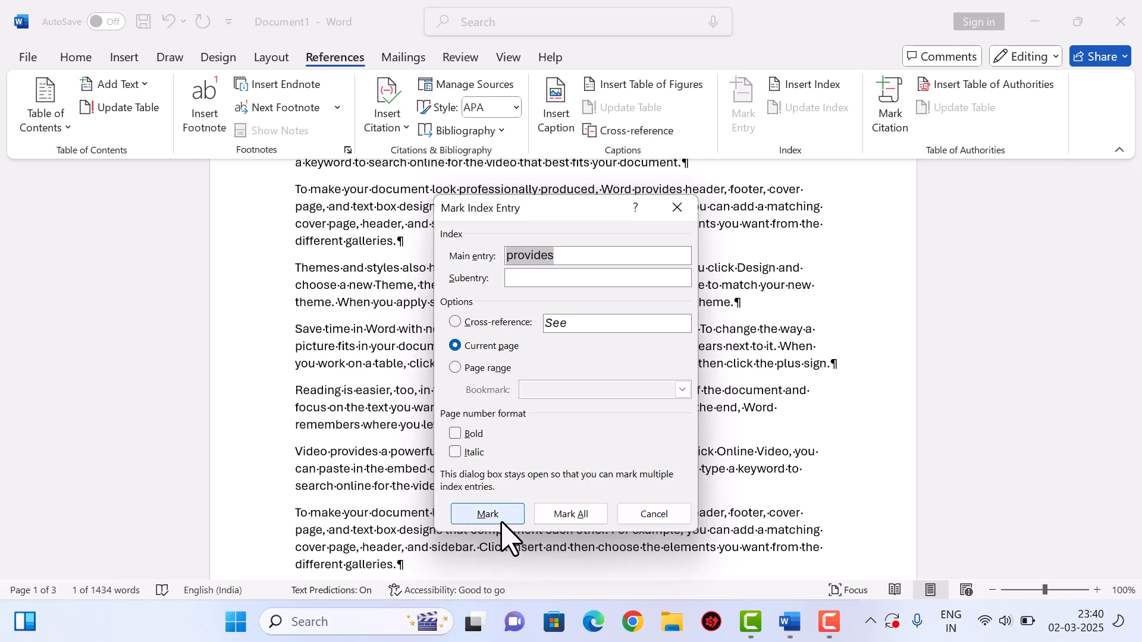
{"action": "left_click", "coordinate": [503, 519]}
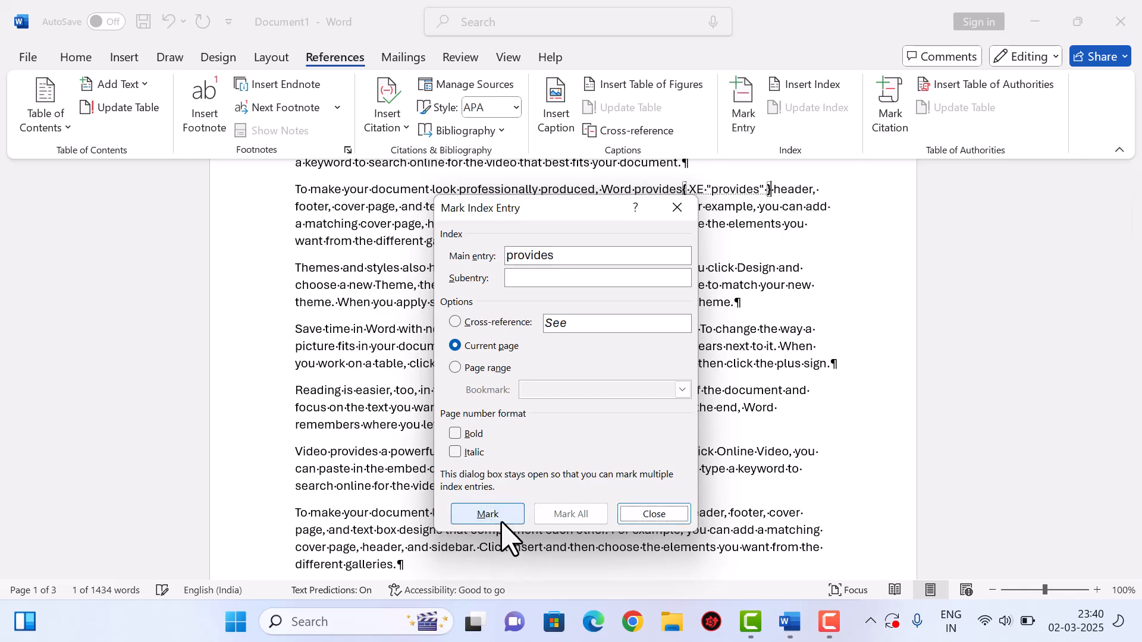
{"action": "left_click", "coordinate": [652, 516]}
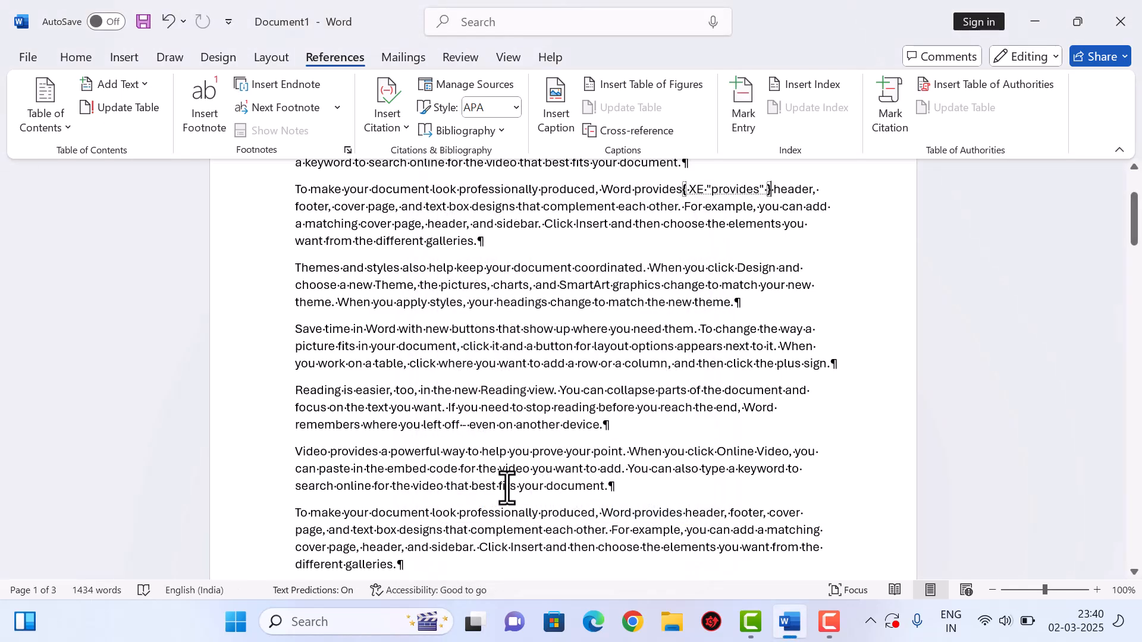
- Mark the words best and coordinated as index entries
{"action": "double_click", "coordinate": [485, 486]}
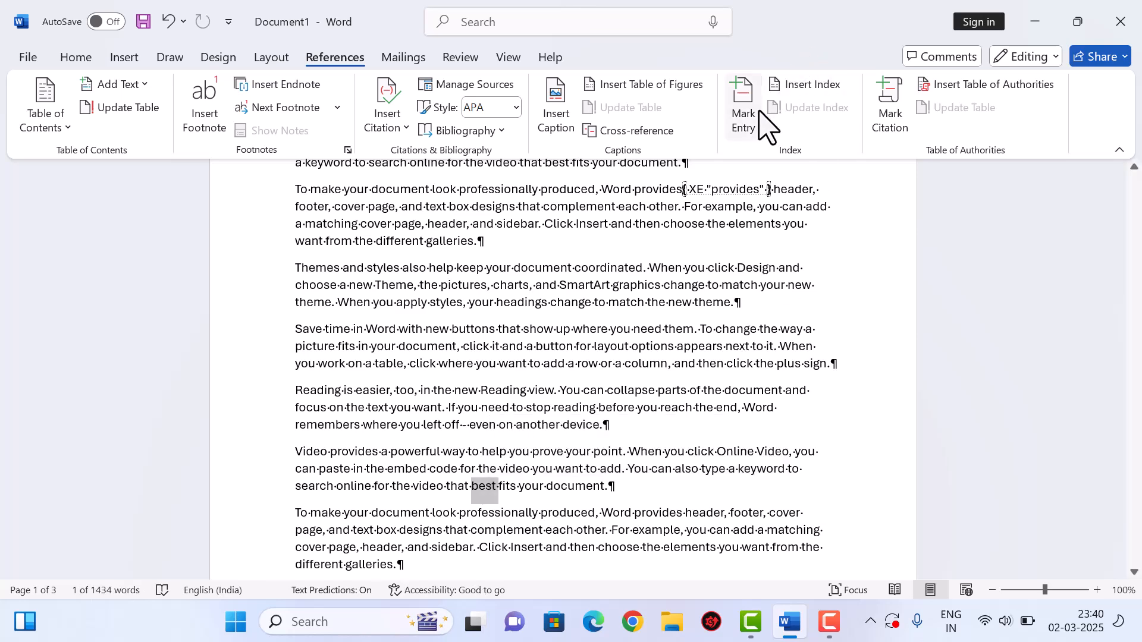
{"action": "left_click", "coordinate": [750, 119]}
{"action": "left_click", "coordinate": [487, 515]}
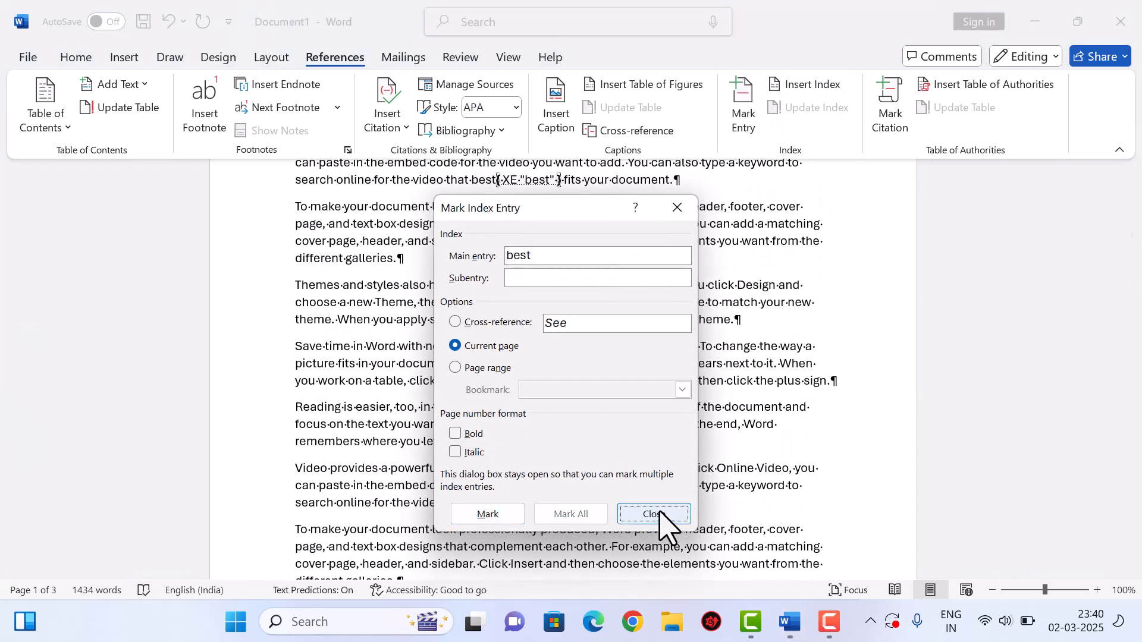
{"action": "left_click", "coordinate": [652, 515]}
{"action": "scroll", "coordinate": [617, 426], "scroll_direction": "down", "scroll_amount": 7}
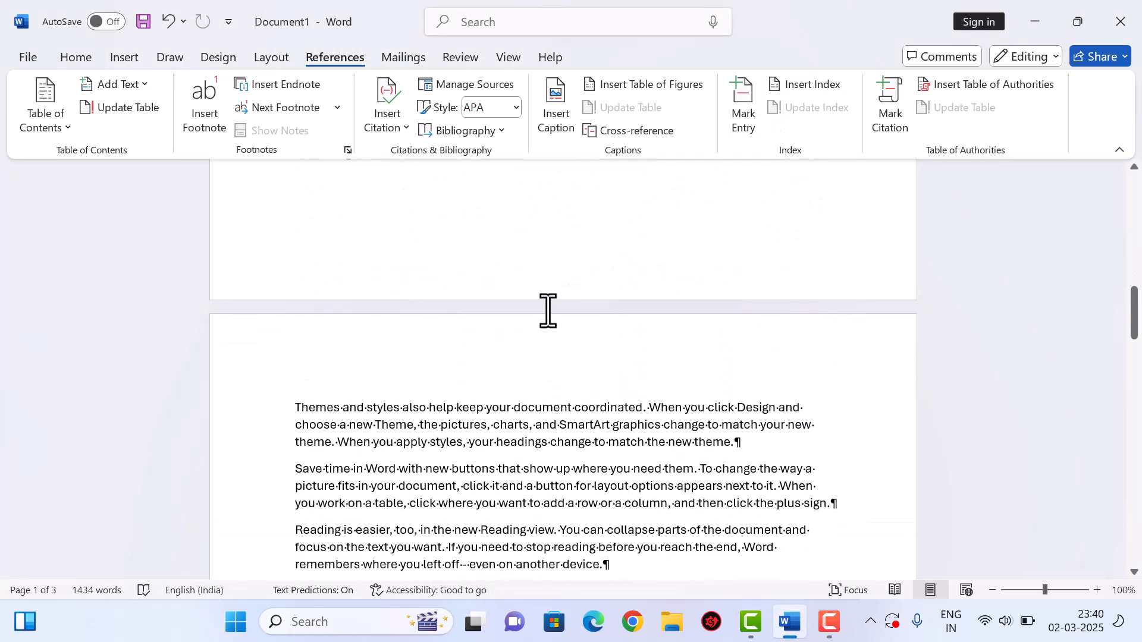
{"action": "double_click", "coordinate": [595, 408]}
{"action": "left_click", "coordinate": [744, 104]}
{"action": "left_click", "coordinate": [489, 515]}
{"action": "left_click", "coordinate": [648, 515]}
- Mark need and the word document at the end of the video paragraph as index entries
{"action": "scroll", "coordinate": [660, 481], "scroll_direction": "down", "scroll_amount": 4}
{"action": "scroll", "coordinate": [660, 481], "scroll_direction": "down", "scroll_amount": 2}
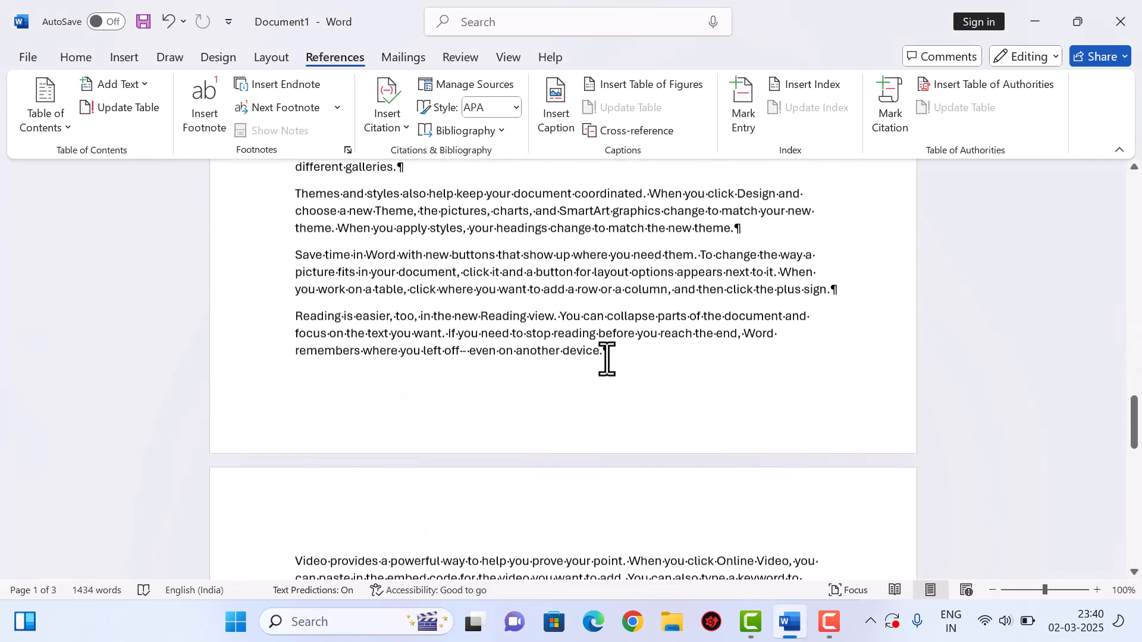
{"action": "double_click", "coordinate": [653, 256]}
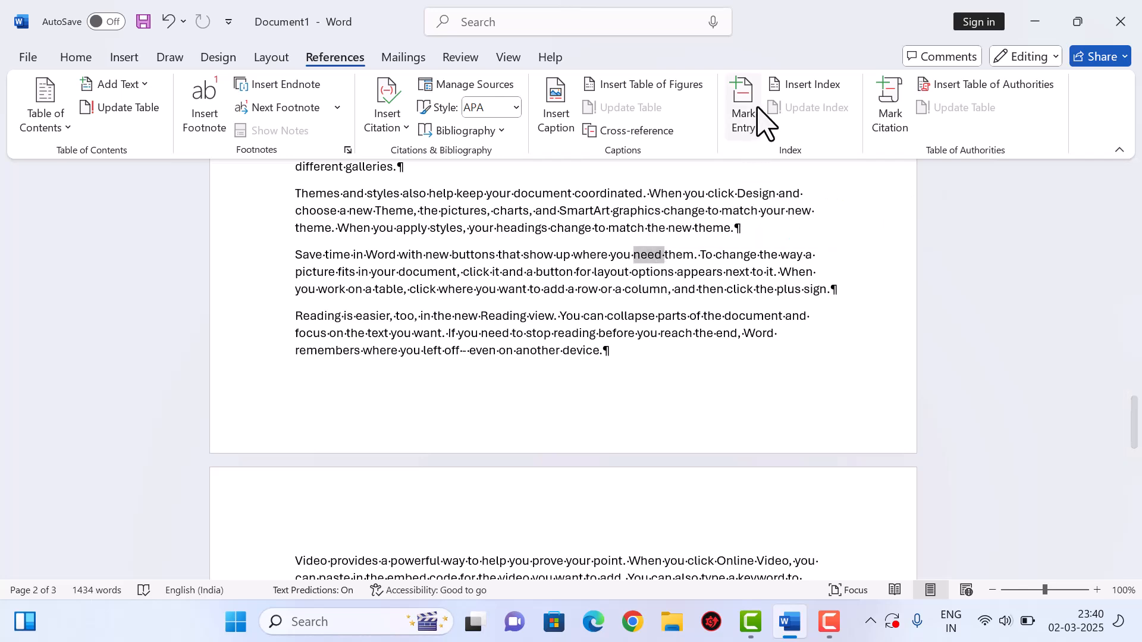
{"action": "left_click", "coordinate": [751, 115]}
{"action": "left_click", "coordinate": [488, 515]}
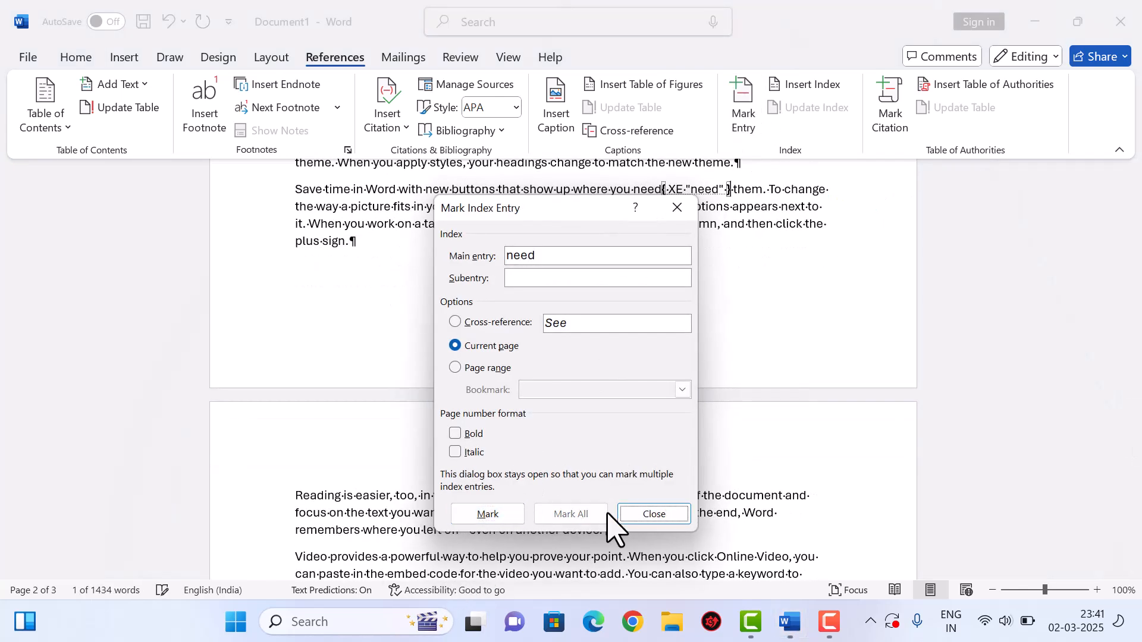
{"action": "left_click", "coordinate": [653, 515]}
{"action": "scroll", "coordinate": [637, 472], "scroll_direction": "down", "scroll_amount": 5}
{"action": "scroll", "coordinate": [586, 280], "scroll_direction": "up", "scroll_amount": 5}
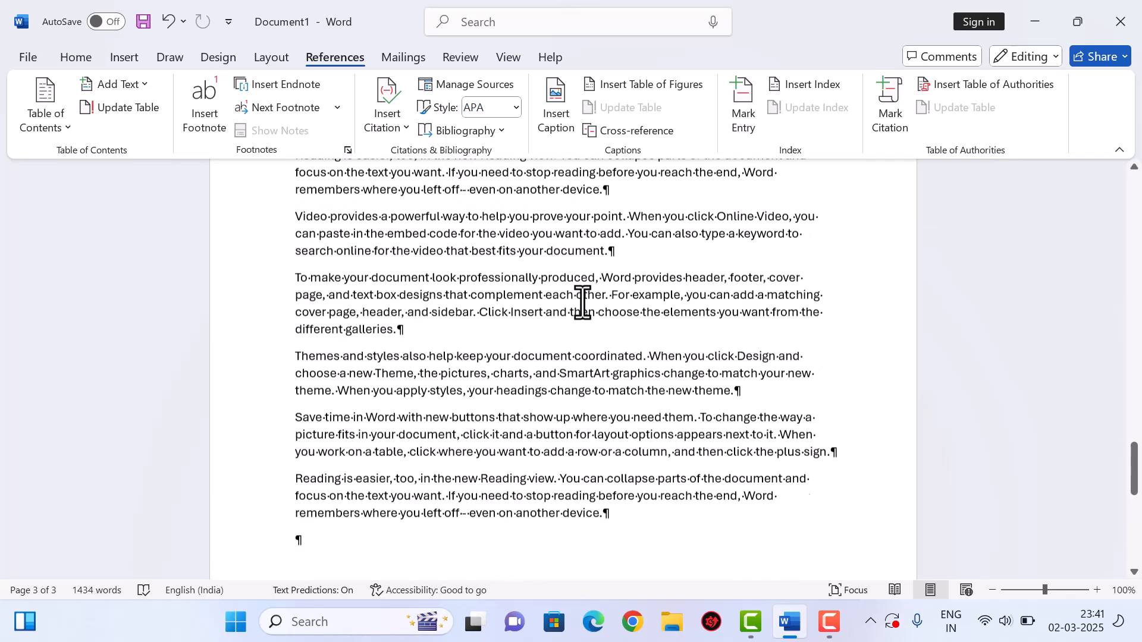
{"action": "double_click", "coordinate": [571, 377]}
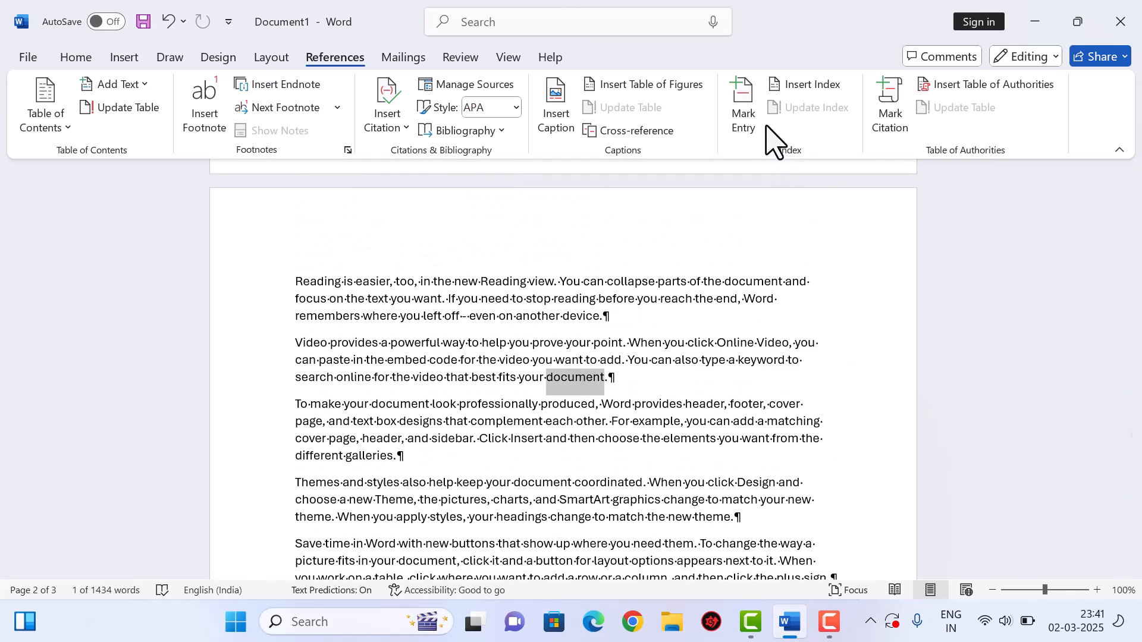
{"action": "left_click", "coordinate": [751, 122]}
{"action": "left_click", "coordinate": [510, 512]}
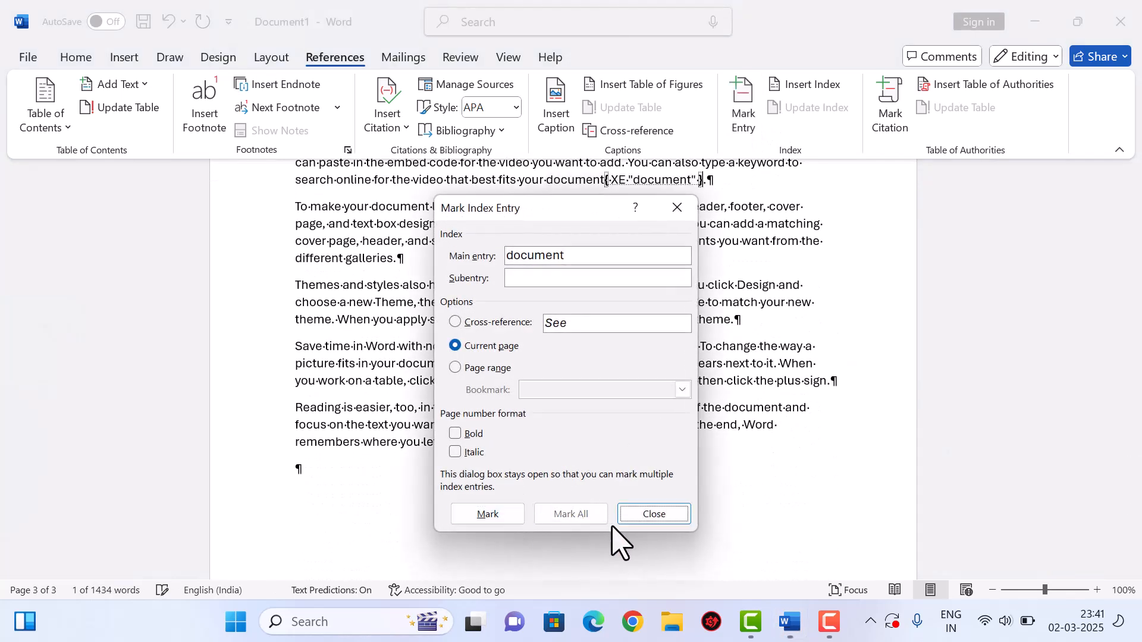
{"action": "left_click", "coordinate": [647, 517]}
- Mark document in the Themes paragraph and the word Reading as index entries
{"action": "double_click", "coordinate": [528, 283]}
{"action": "left_click", "coordinate": [743, 121]}
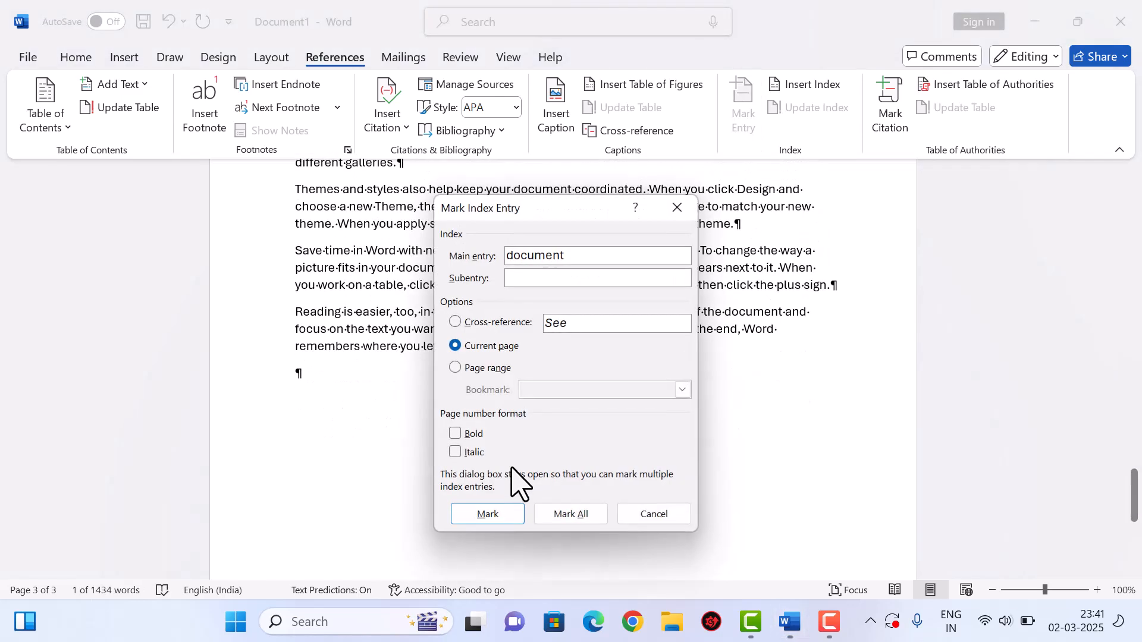
{"action": "left_click", "coordinate": [495, 512]}
{"action": "left_click", "coordinate": [634, 516]}
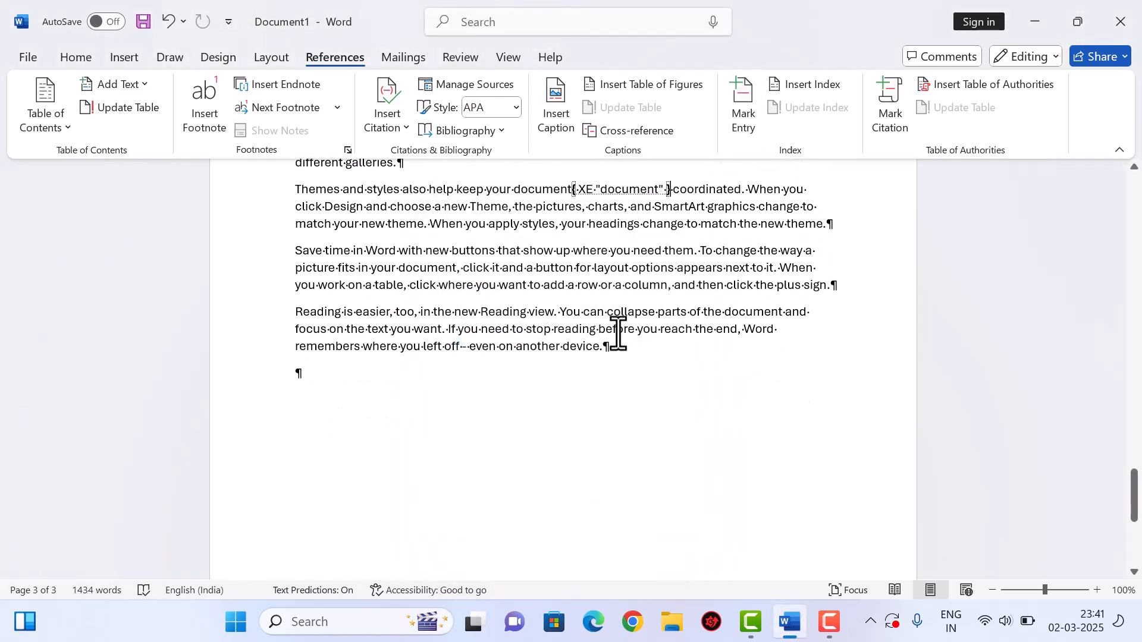
{"action": "double_click", "coordinate": [508, 311]}
{"action": "left_click", "coordinate": [748, 128]}
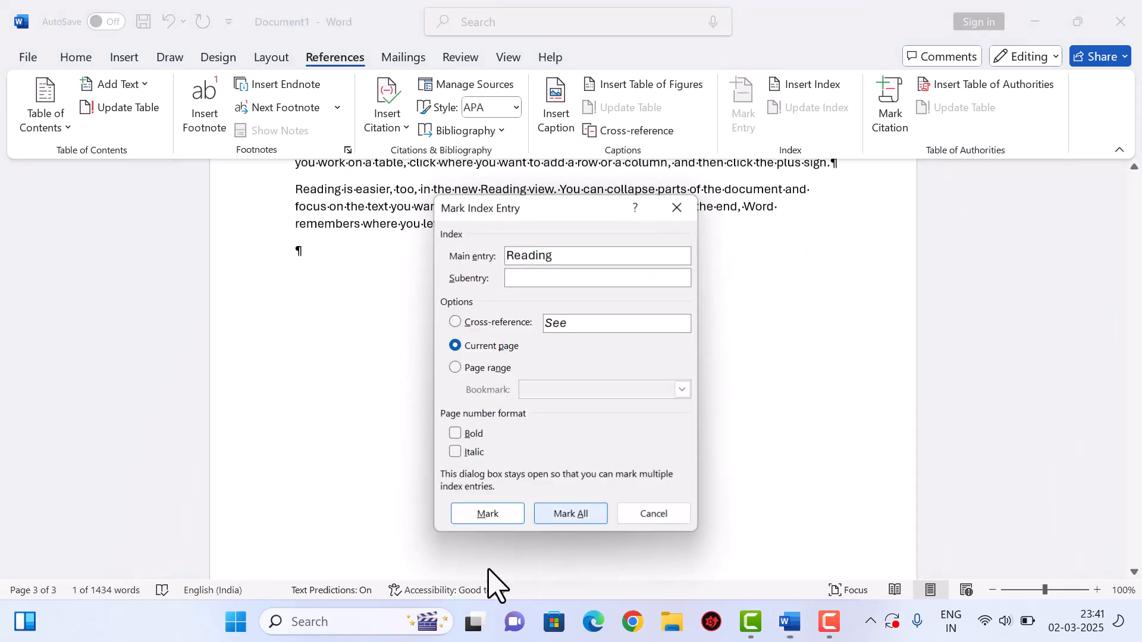
{"action": "left_click", "coordinate": [496, 515]}
{"action": "left_click", "coordinate": [654, 515]}
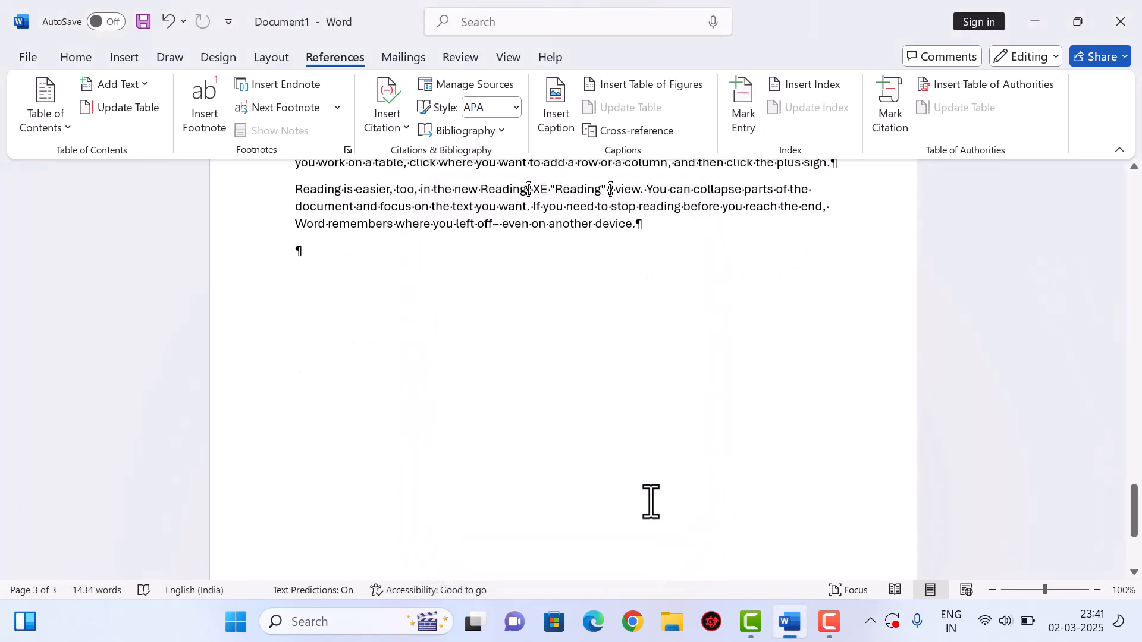
{"action": "scroll", "coordinate": [652, 502], "scroll_direction": "up", "scroll_amount": 20}
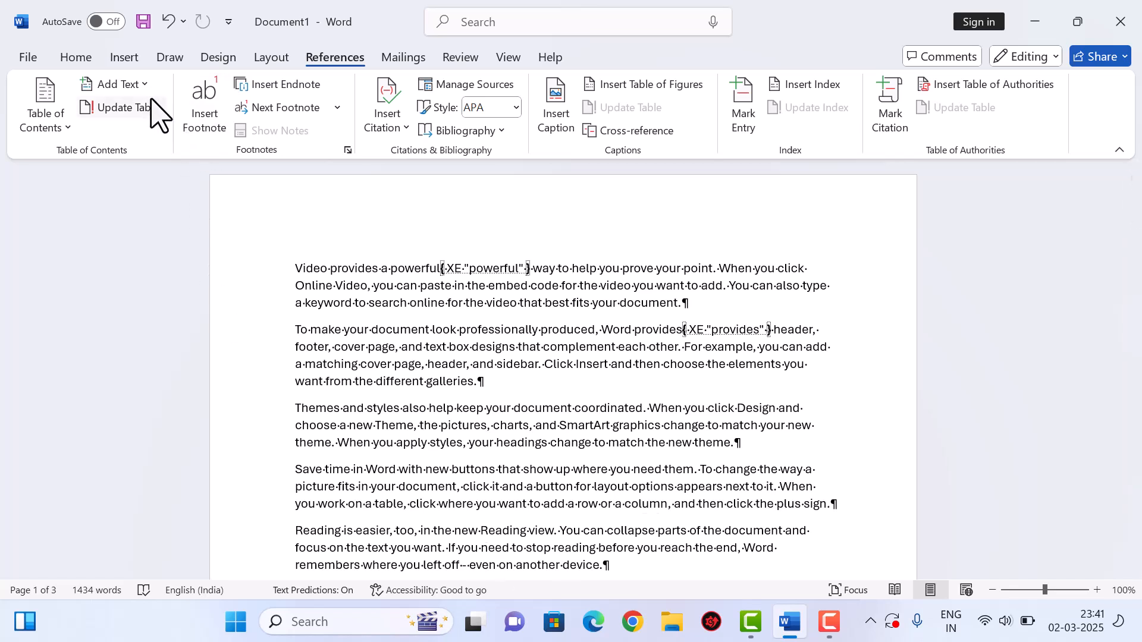
- Toggle Show/Hide ¶ on the Home tab to compare, leaving formatting marks and XE fields hidden
{"action": "left_click", "coordinate": [82, 59]}
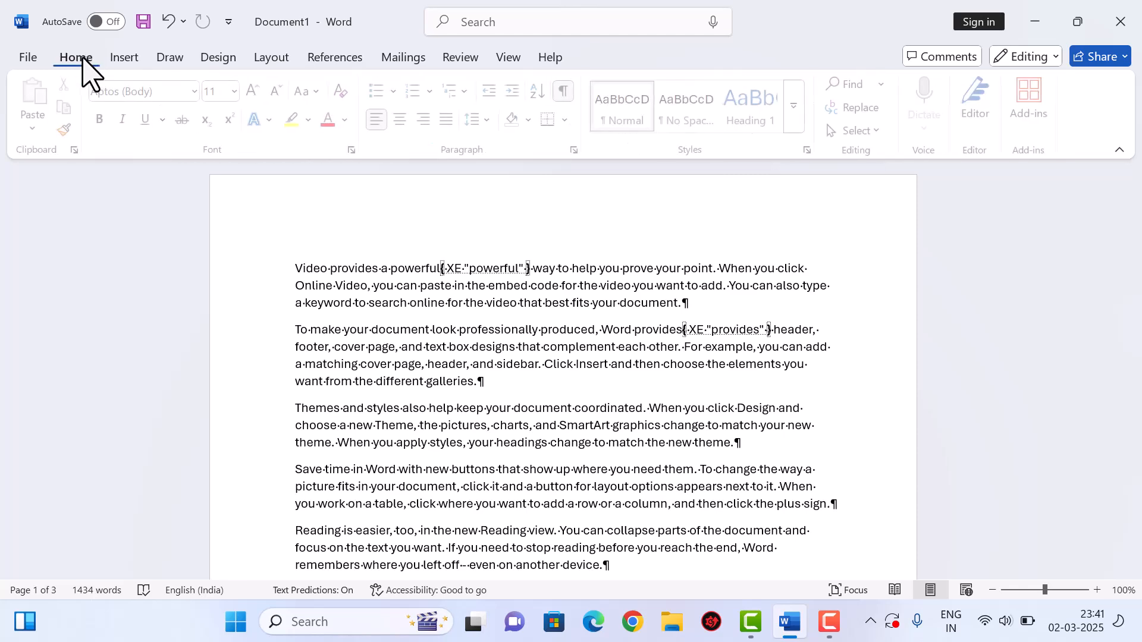
{"action": "left_click", "coordinate": [569, 89]}
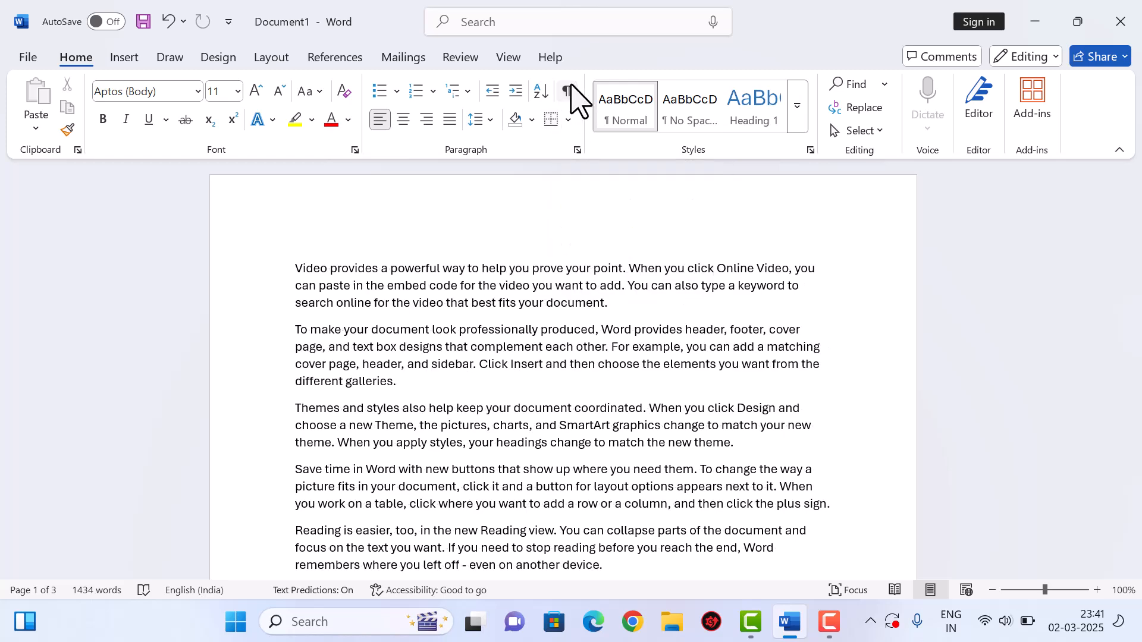
{"action": "left_click", "coordinate": [569, 90]}
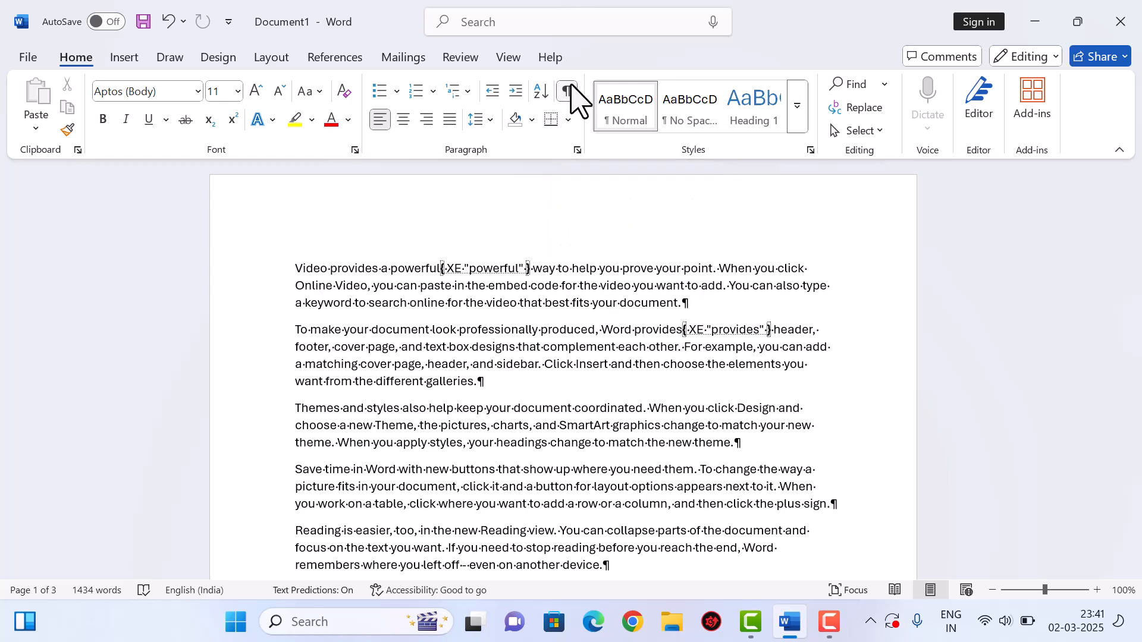
{"action": "left_click", "coordinate": [360, 59]}
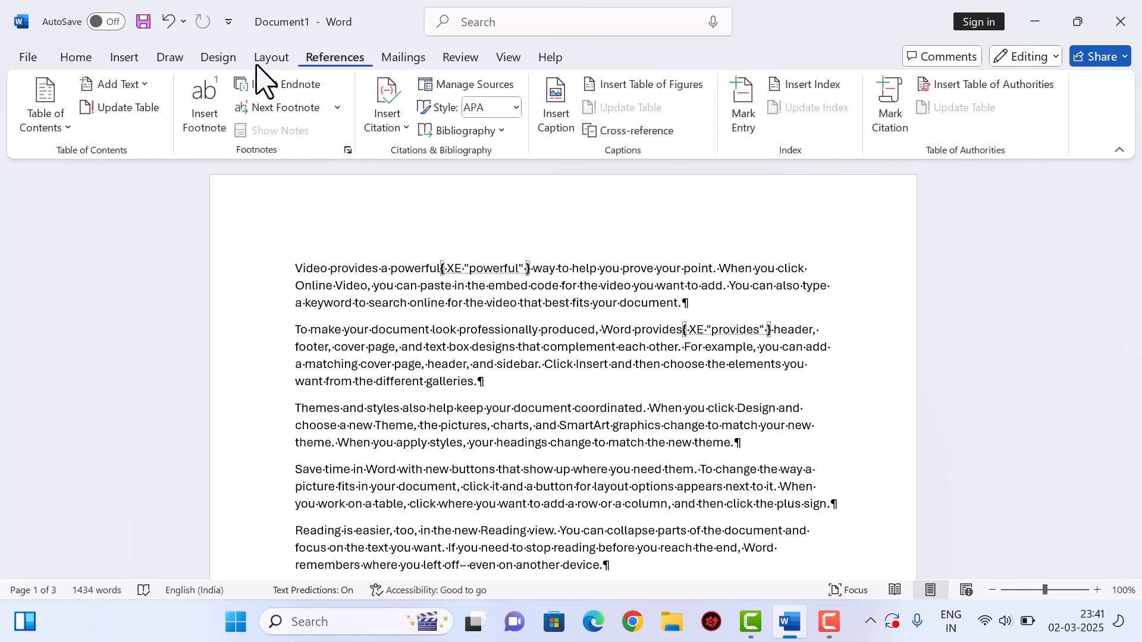
{"action": "left_click", "coordinate": [124, 59]}
{"action": "left_click", "coordinate": [89, 58]}
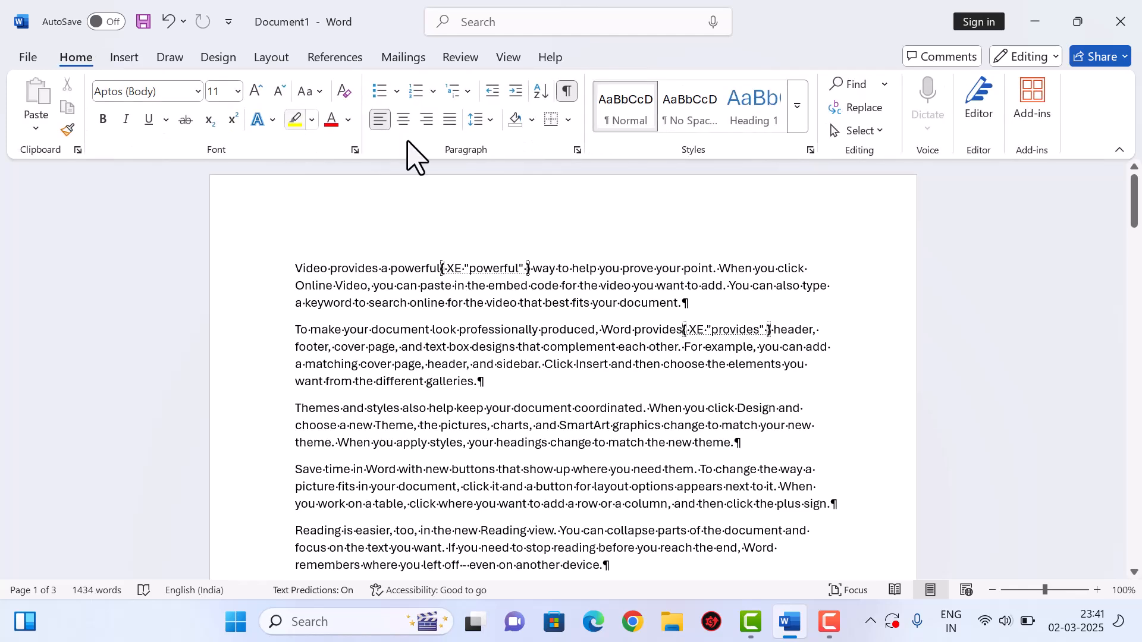
{"action": "left_click", "coordinate": [569, 90]}
{"action": "left_click", "coordinate": [569, 91]}
{"action": "left_click", "coordinate": [570, 90]}
- Add an empty line below the last paragraph of the document
{"action": "scroll", "coordinate": [446, 302], "scroll_direction": "down", "scroll_amount": 10}
{"action": "scroll", "coordinate": [479, 324], "scroll_direction": "down", "scroll_amount": 15}
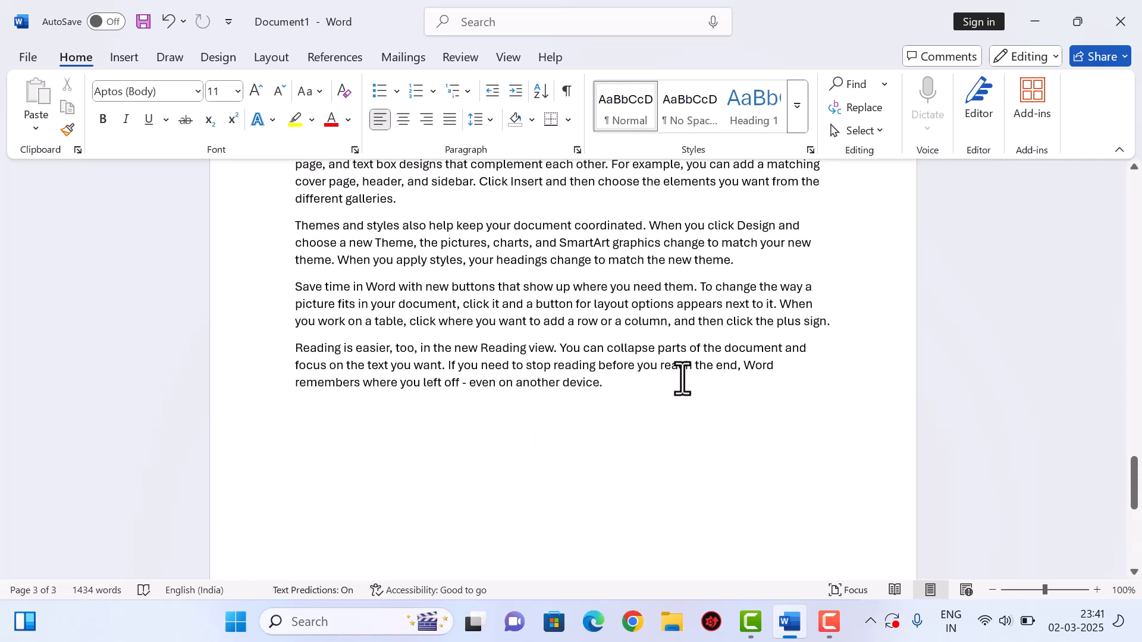
{"action": "key", "text": "Return"}
{"action": "key", "text": "Return"}
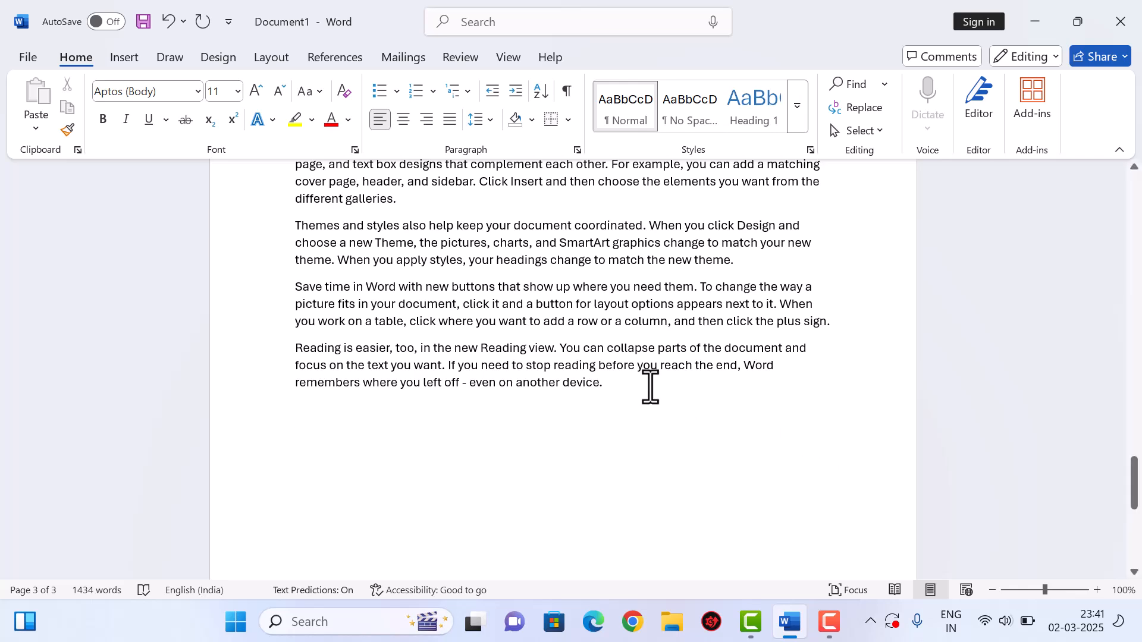
- Insert a two-column index in the Fancy format at the document end
{"action": "left_click", "coordinate": [349, 62]}
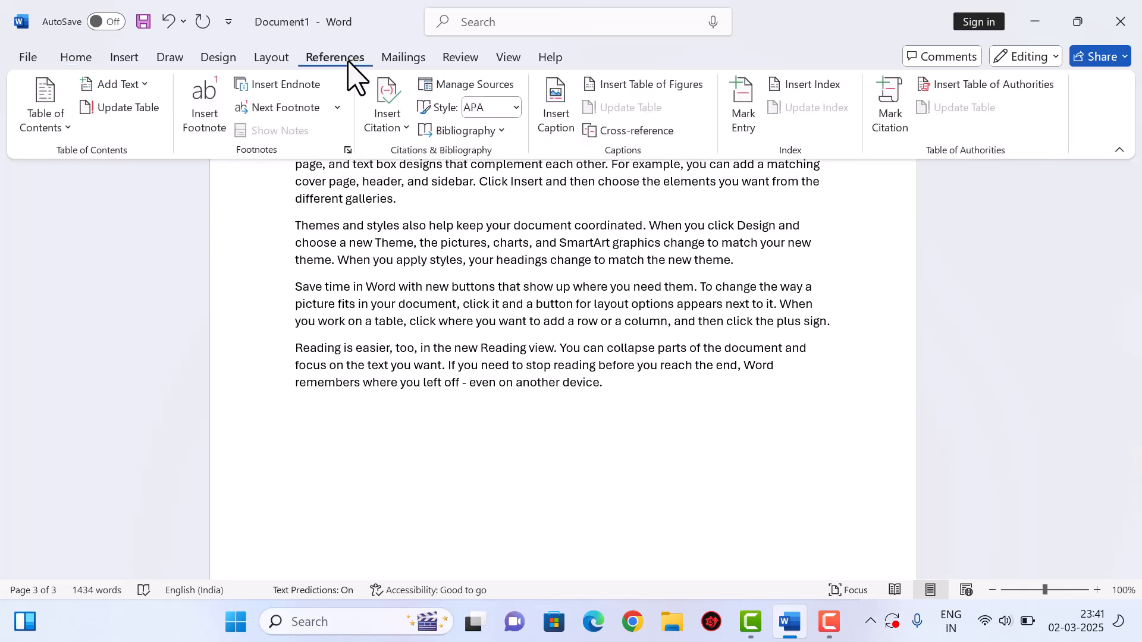
{"action": "left_click", "coordinate": [807, 85]}
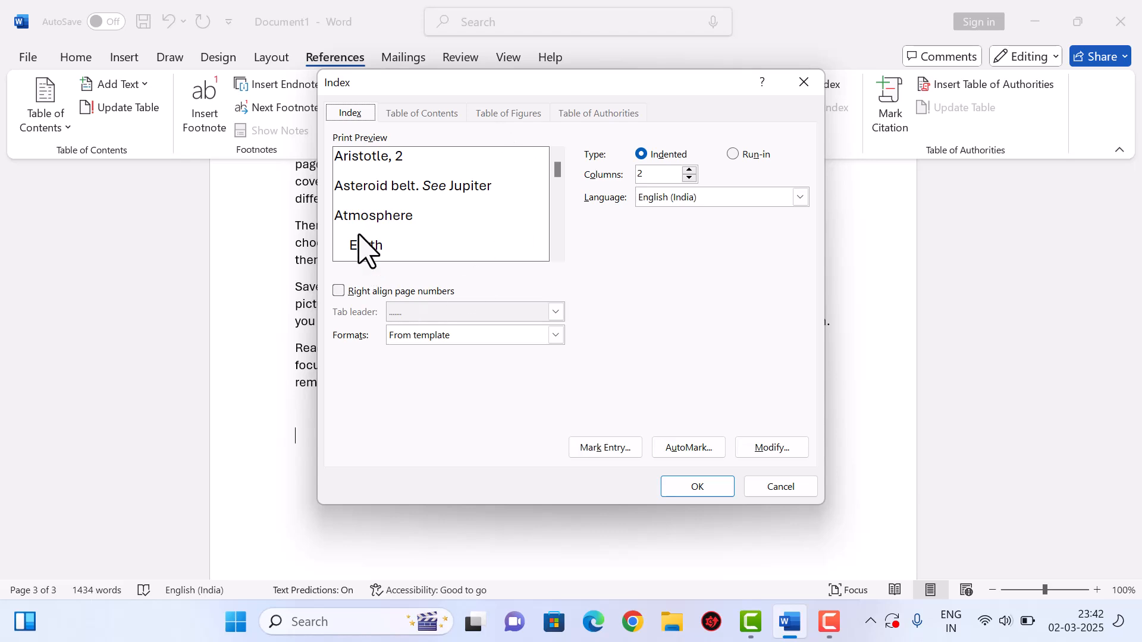
{"action": "left_click", "coordinate": [458, 336]}
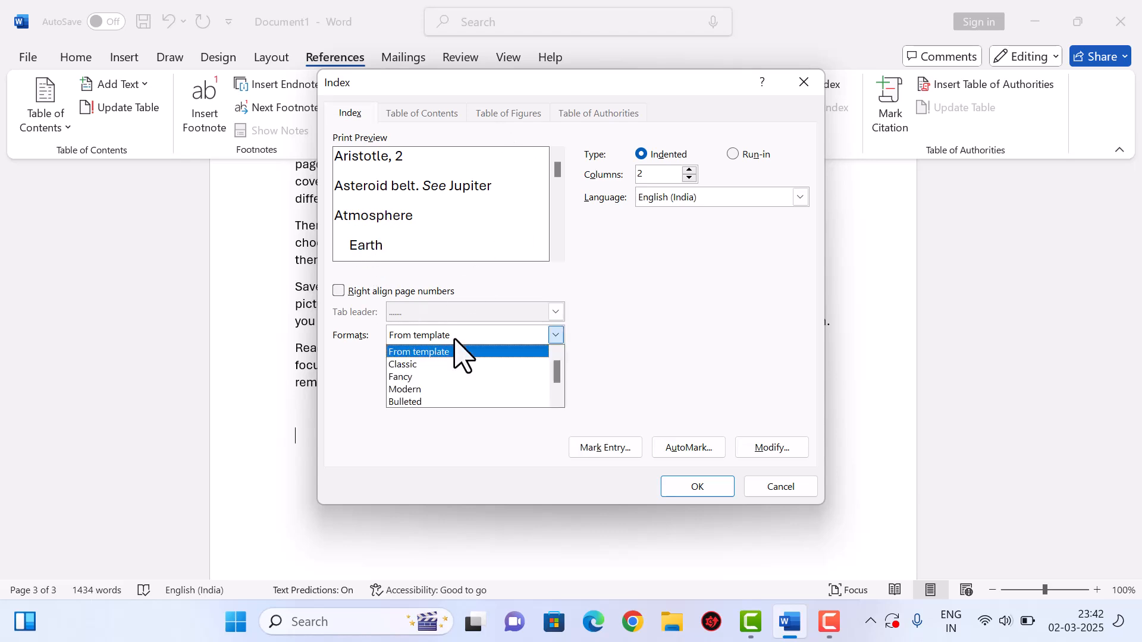
{"action": "left_click", "coordinate": [422, 378]}
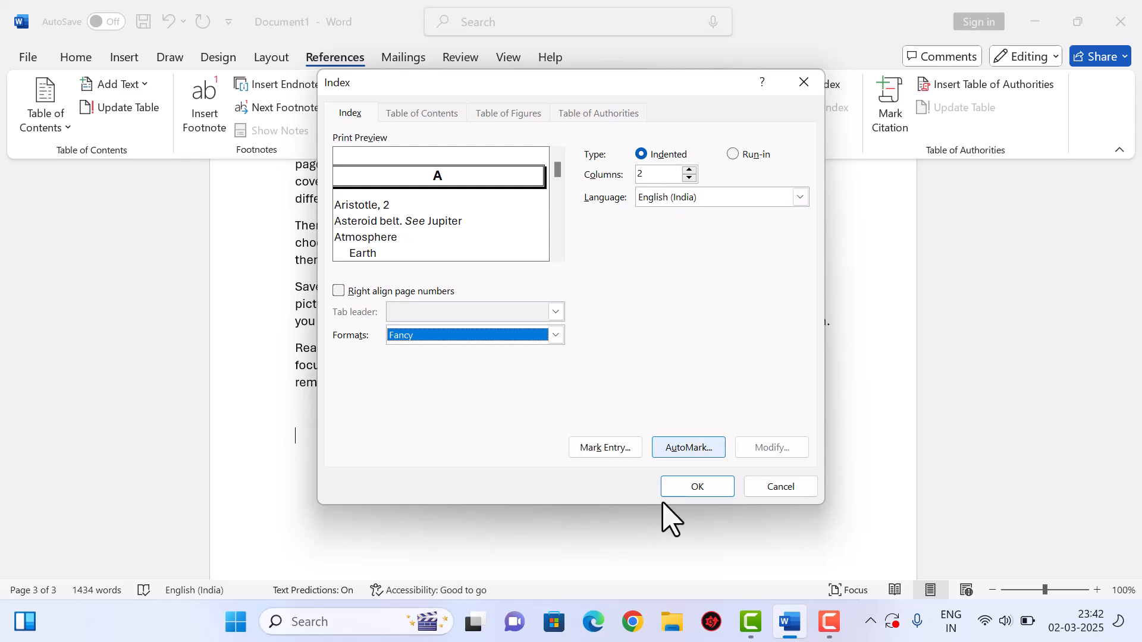
{"action": "left_click", "coordinate": [697, 488]}
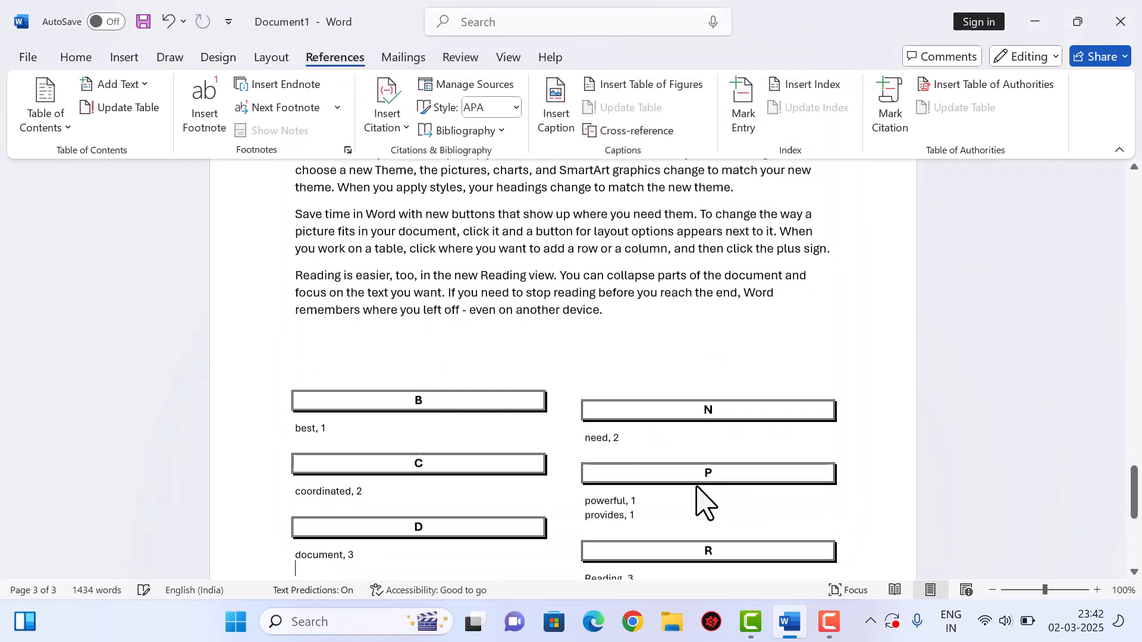
{"action": "scroll", "coordinate": [696, 499], "scroll_direction": "down", "scroll_amount": 1}
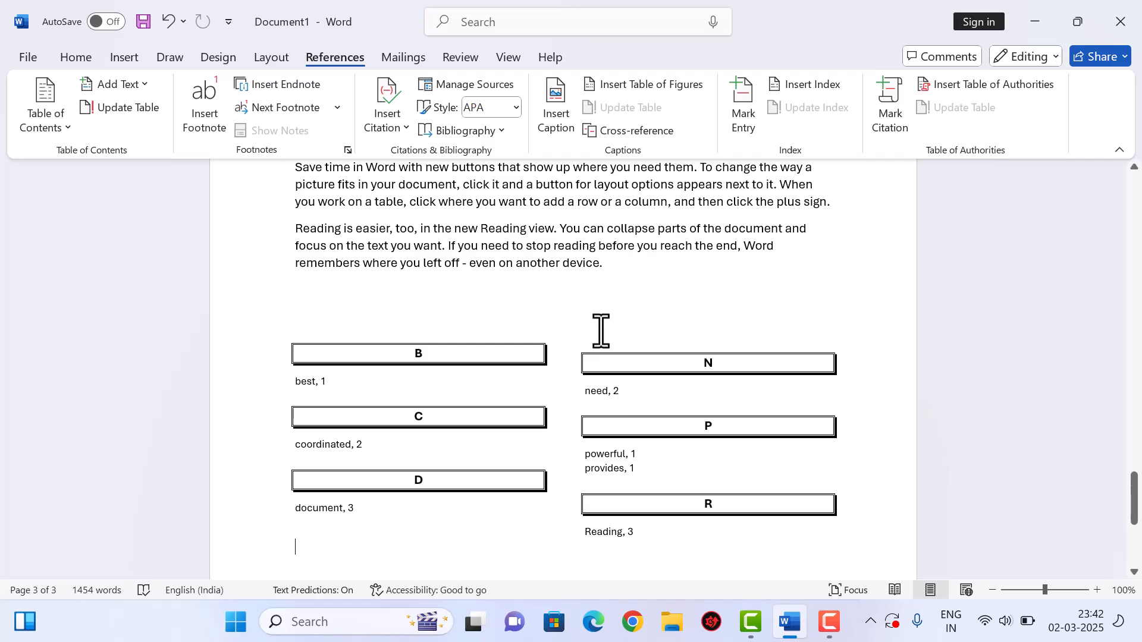
{"action": "scroll", "coordinate": [601, 330], "scroll_direction": "up", "scroll_amount": 4}
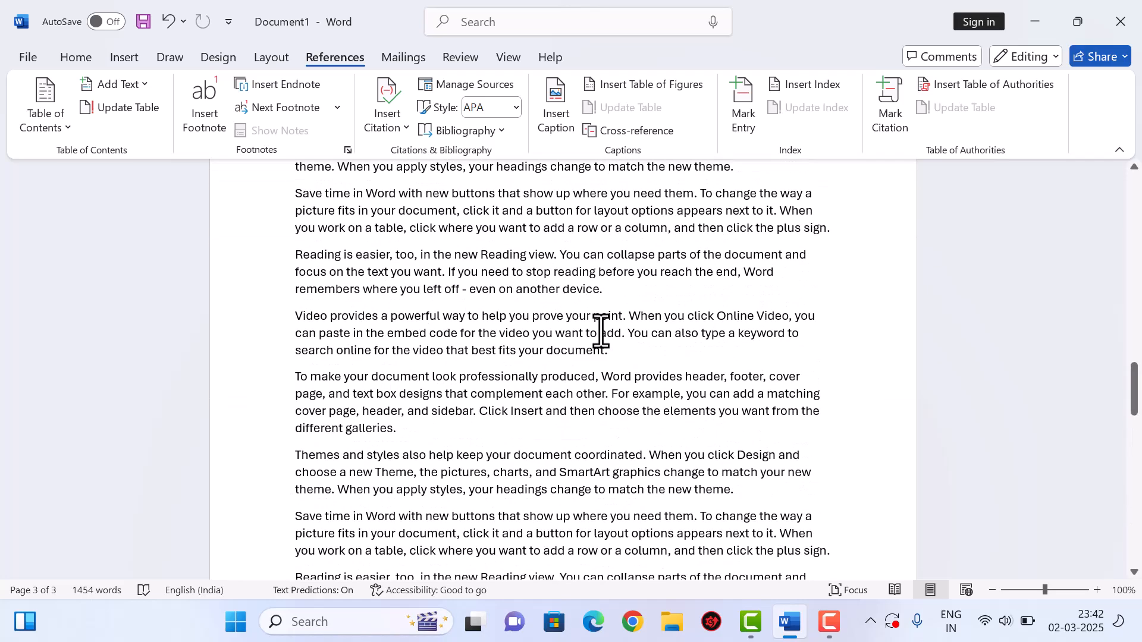
{"action": "scroll", "coordinate": [601, 330], "scroll_direction": "down", "scroll_amount": 8}
{"action": "scroll", "coordinate": [602, 329], "scroll_direction": "up", "scroll_amount": 4}
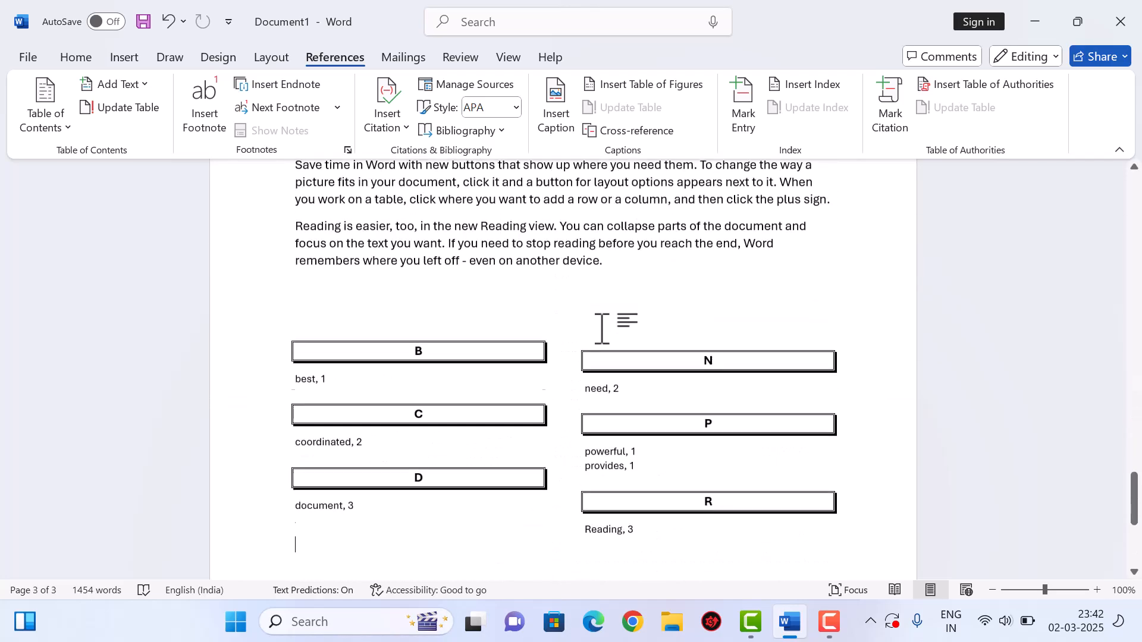